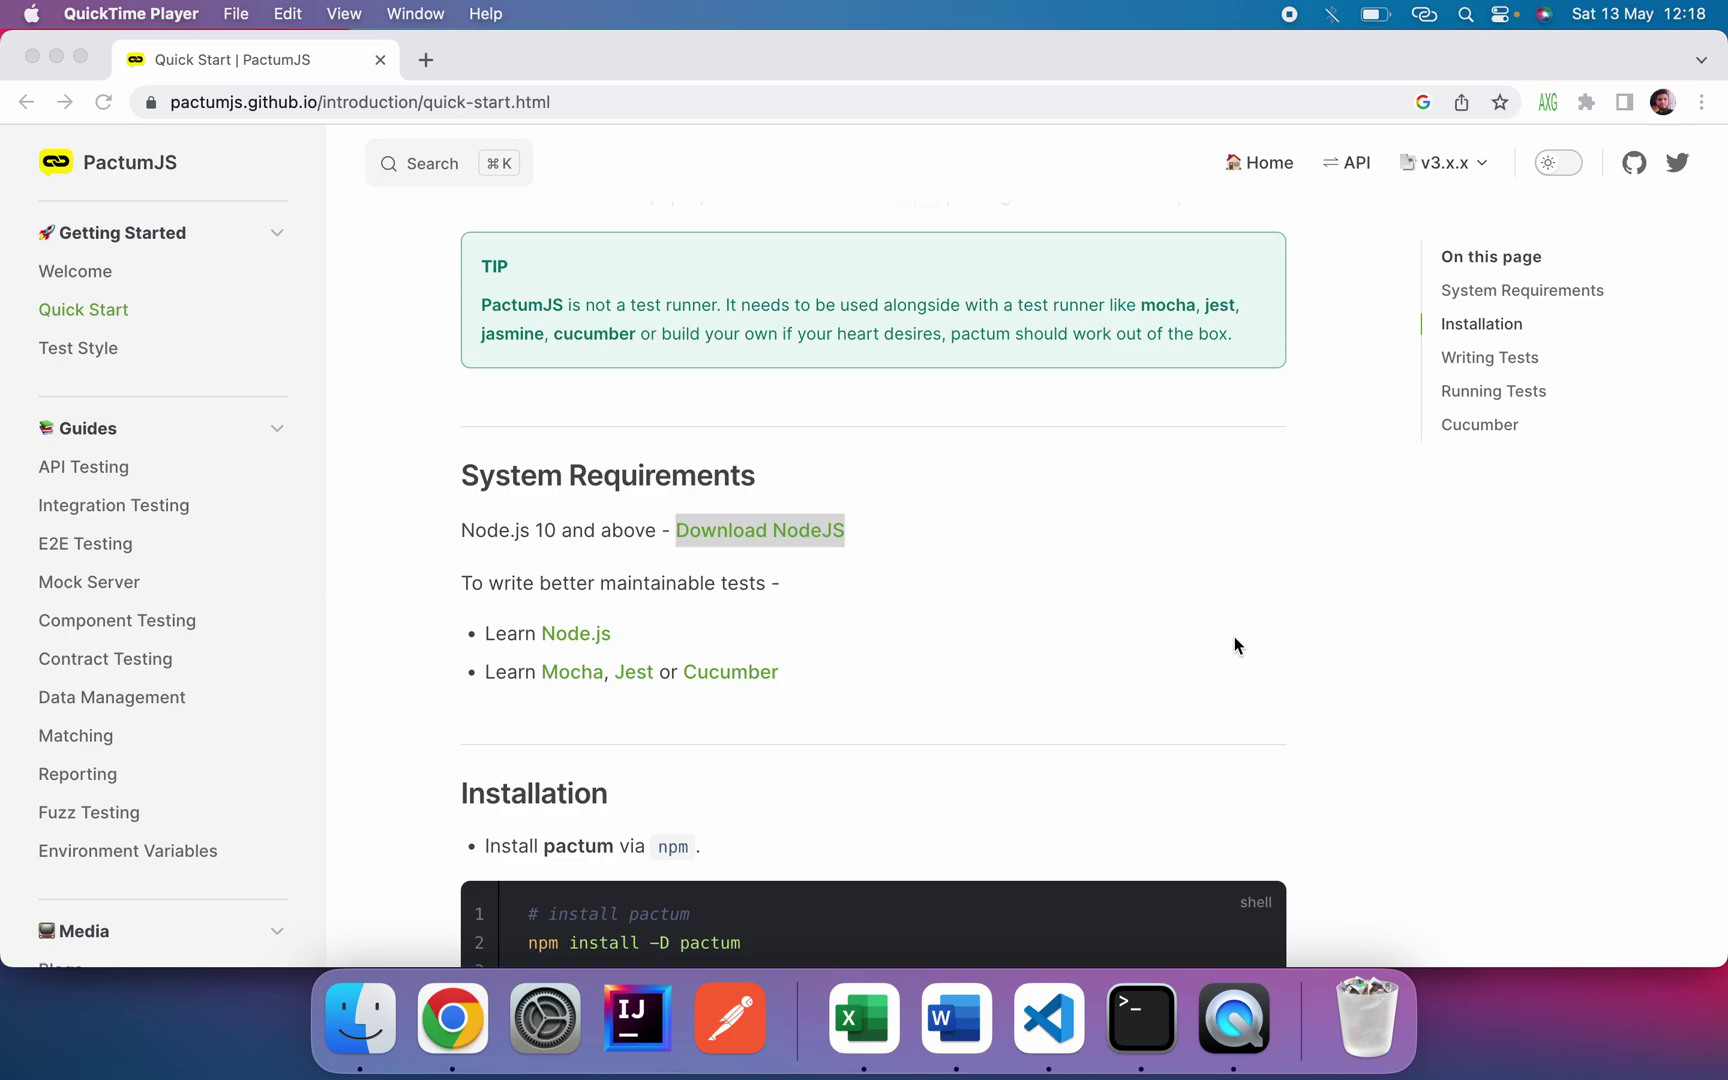
pyautogui.scroll(2, 1234, 637)
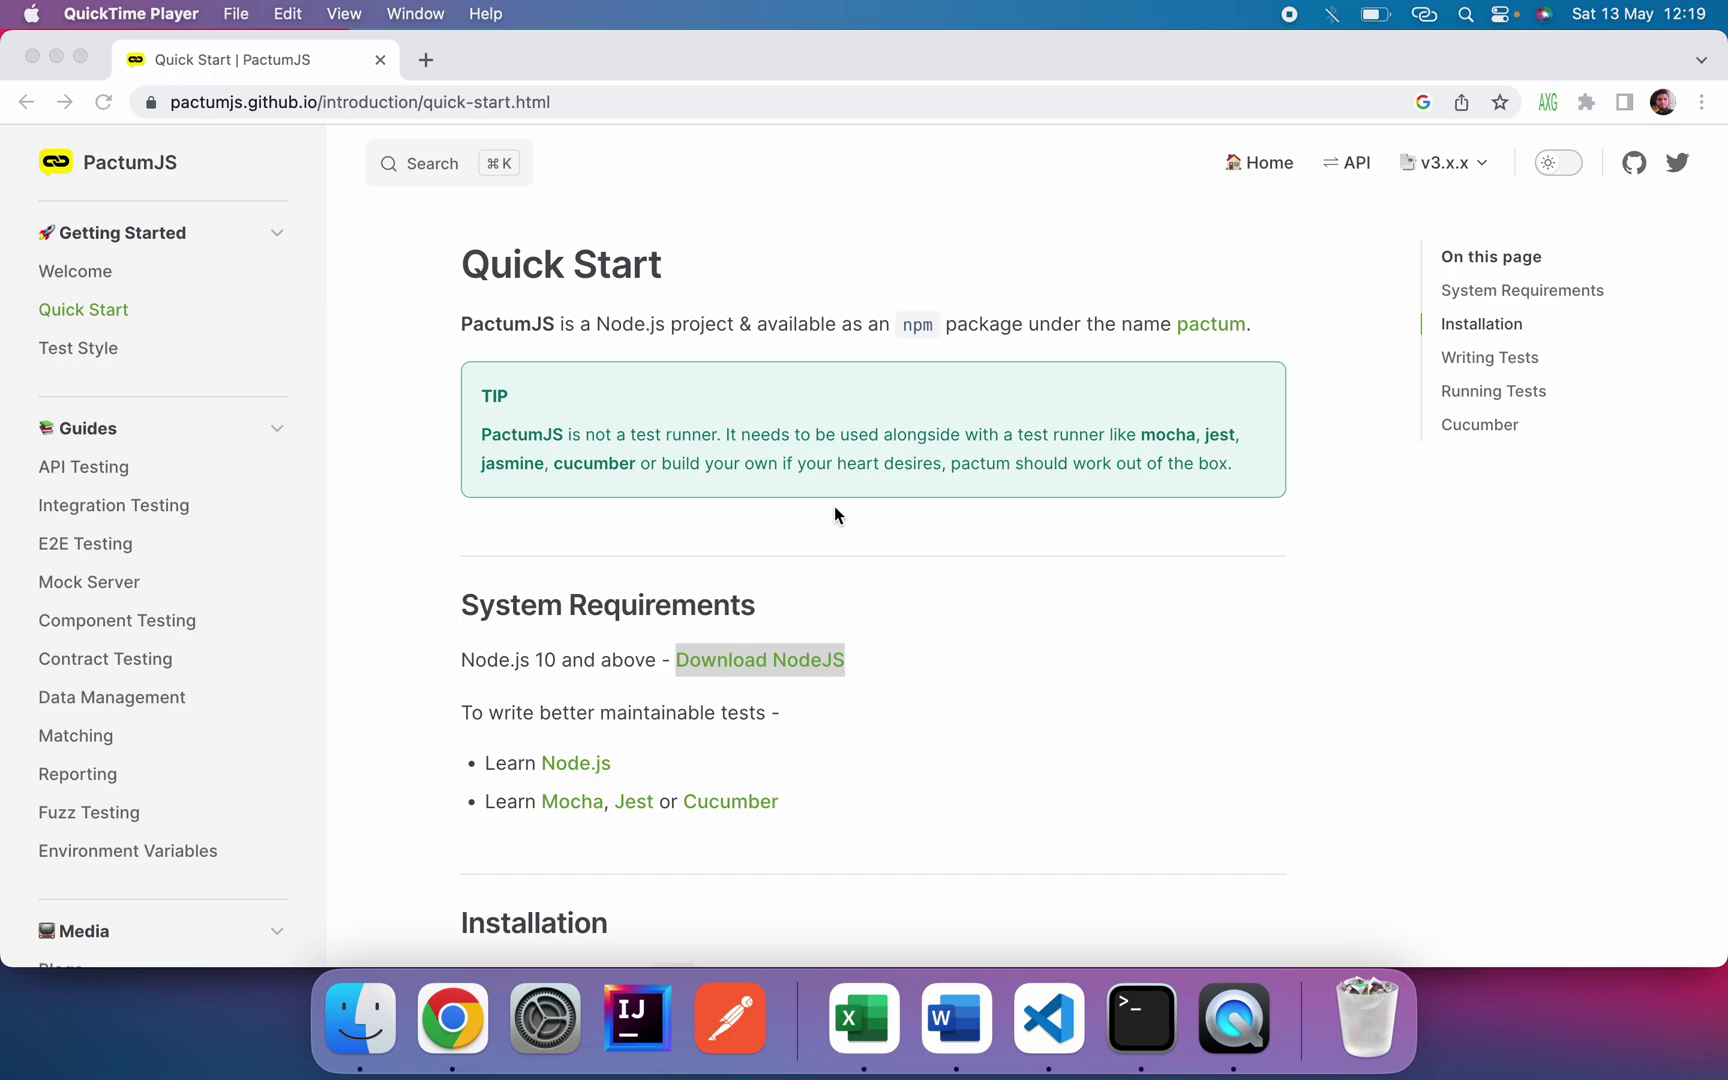
pyautogui.scroll(-1, 834, 506)
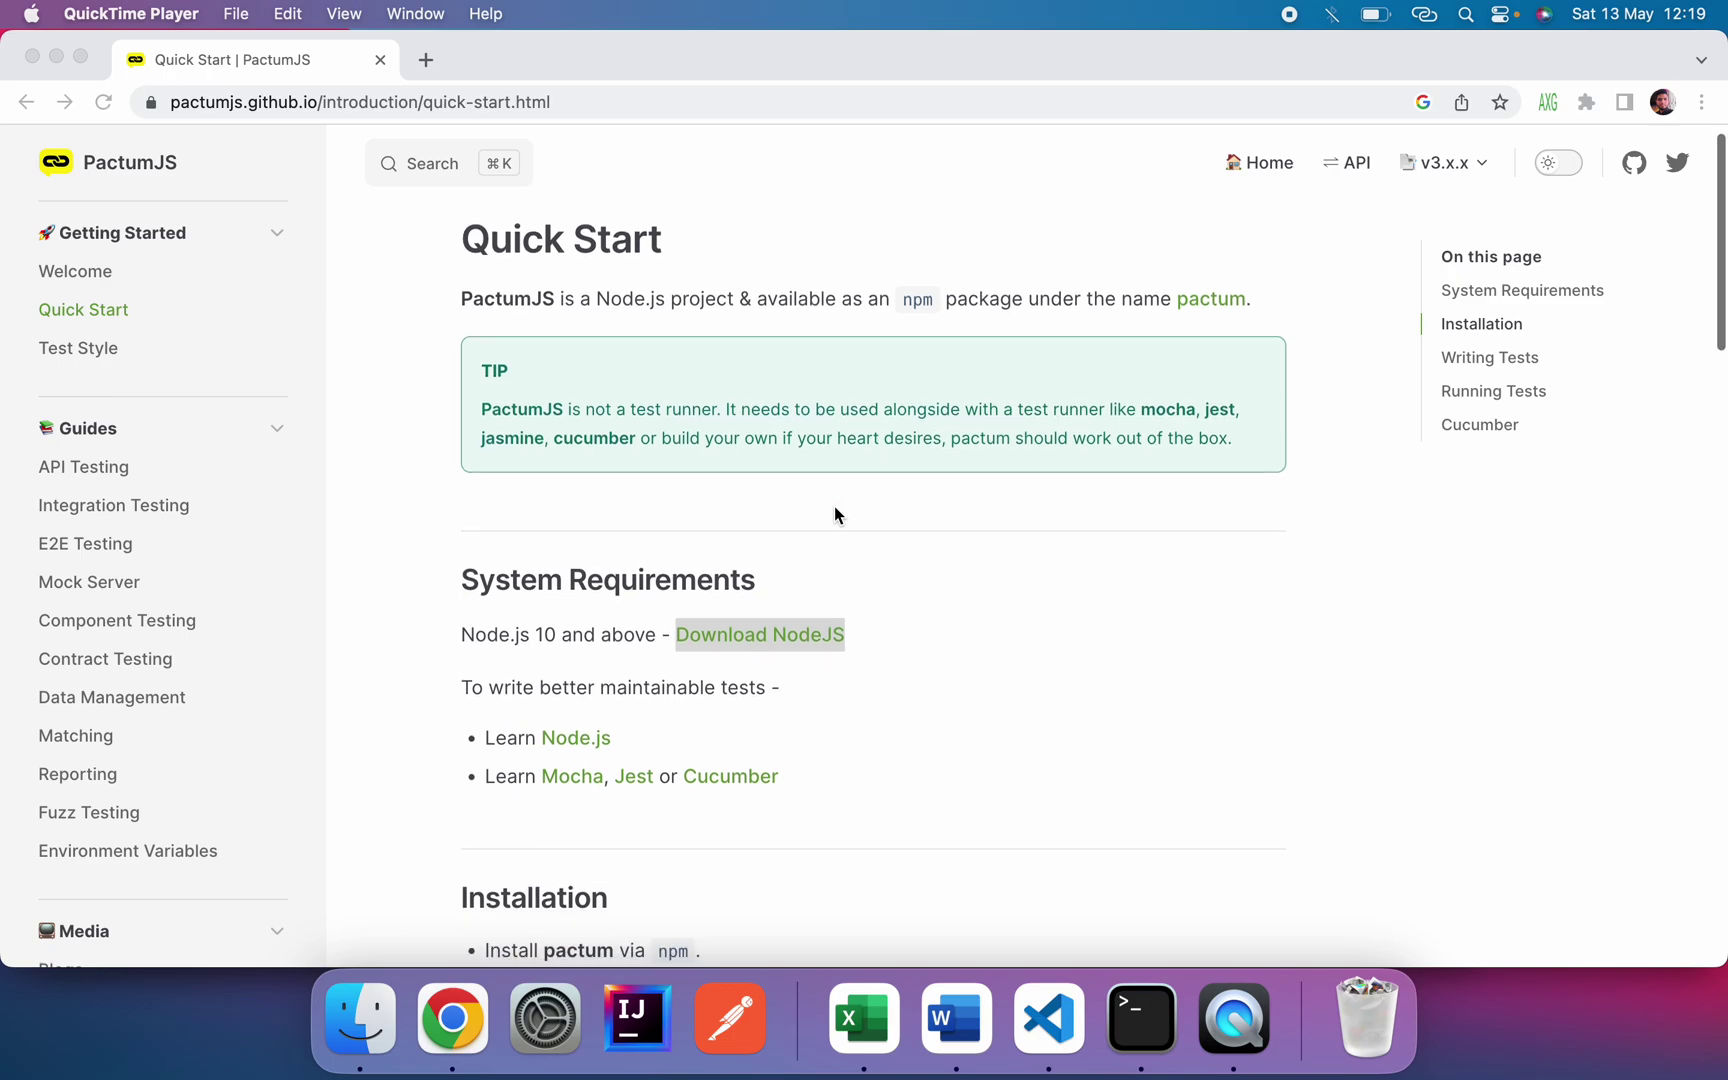
# Step: Open the Node.js downloads page from the Download NodeJS link in a new tab, then close it
pyautogui.click(933, 645)
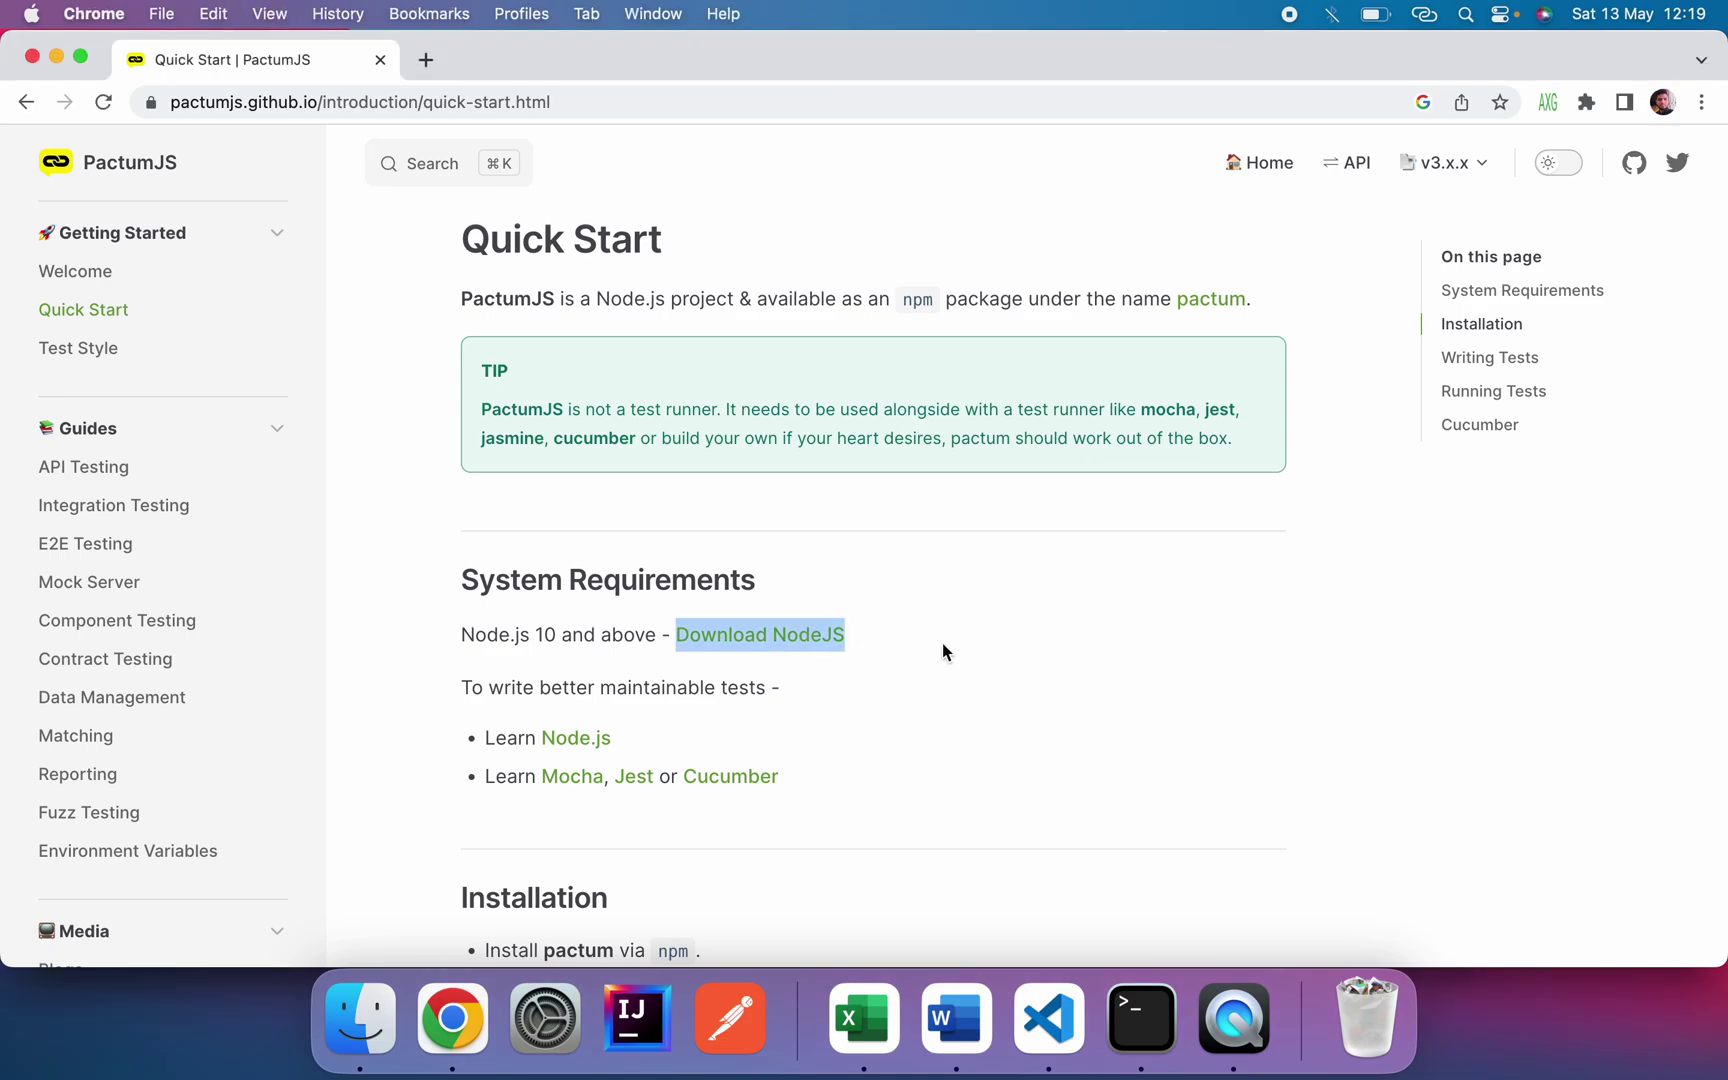
pyautogui.rightClick(810, 630)
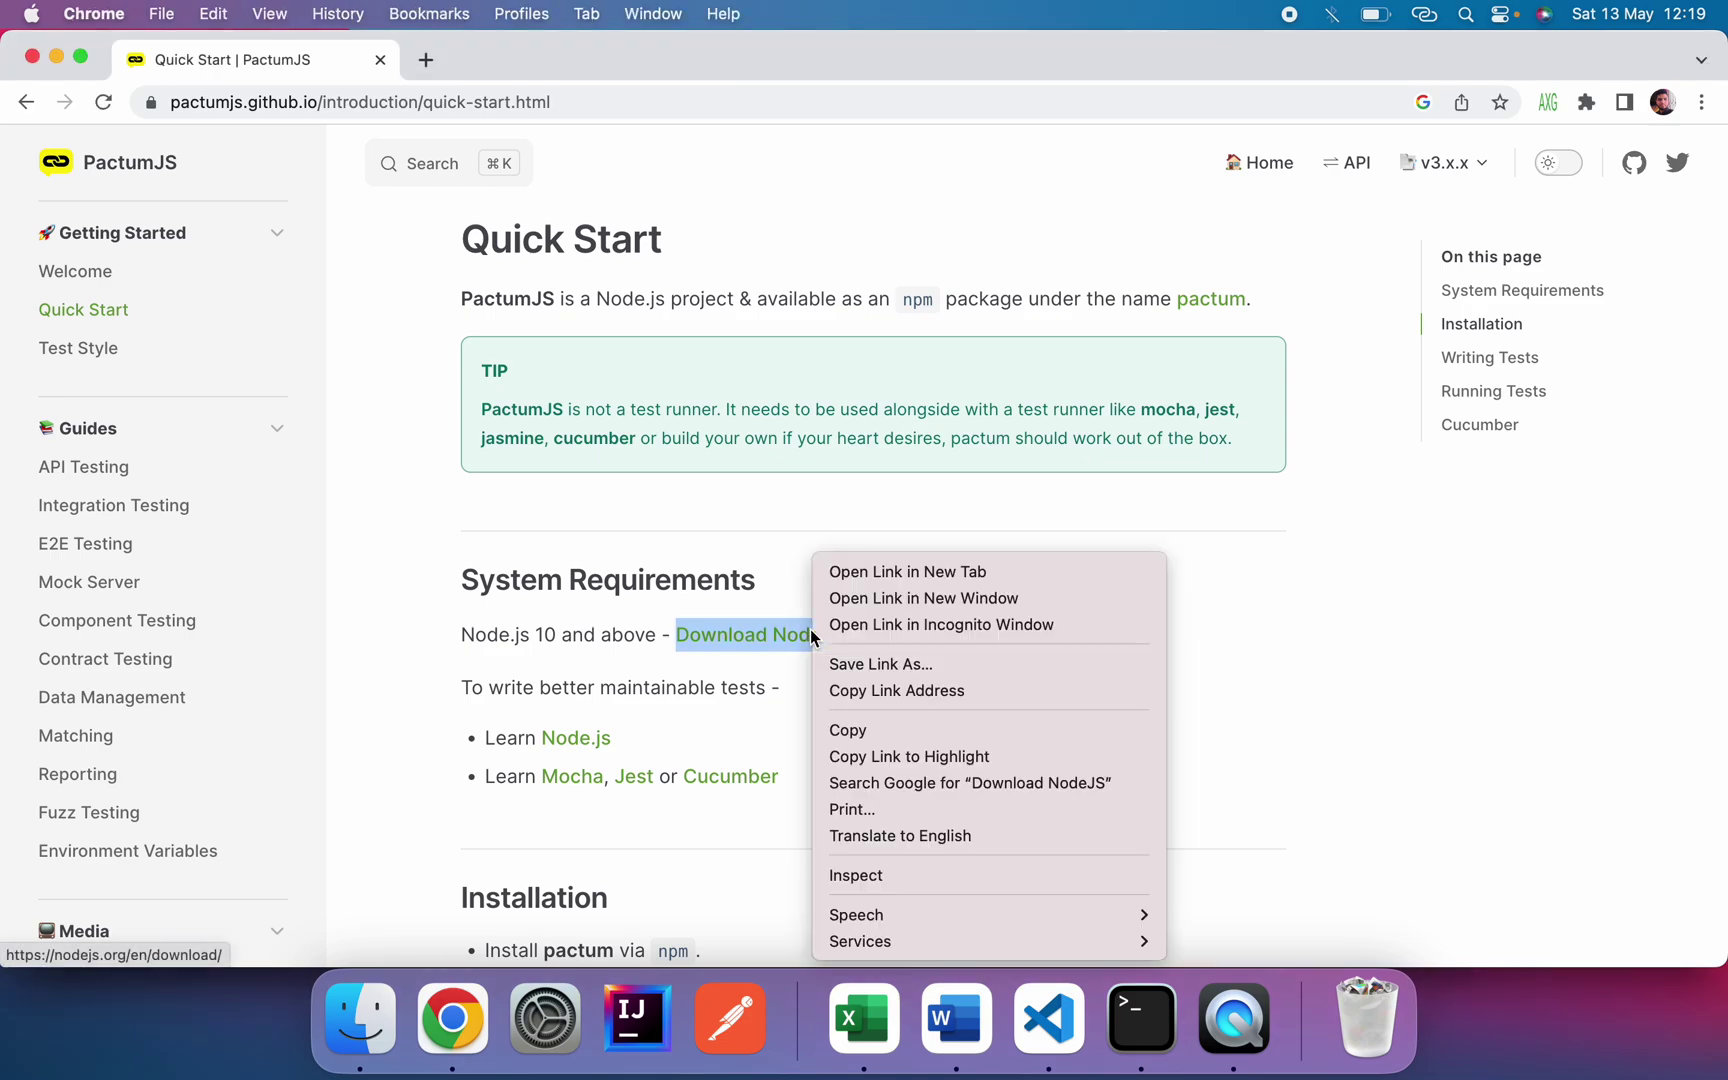
pyautogui.click(865, 573)
pyautogui.click(541, 60)
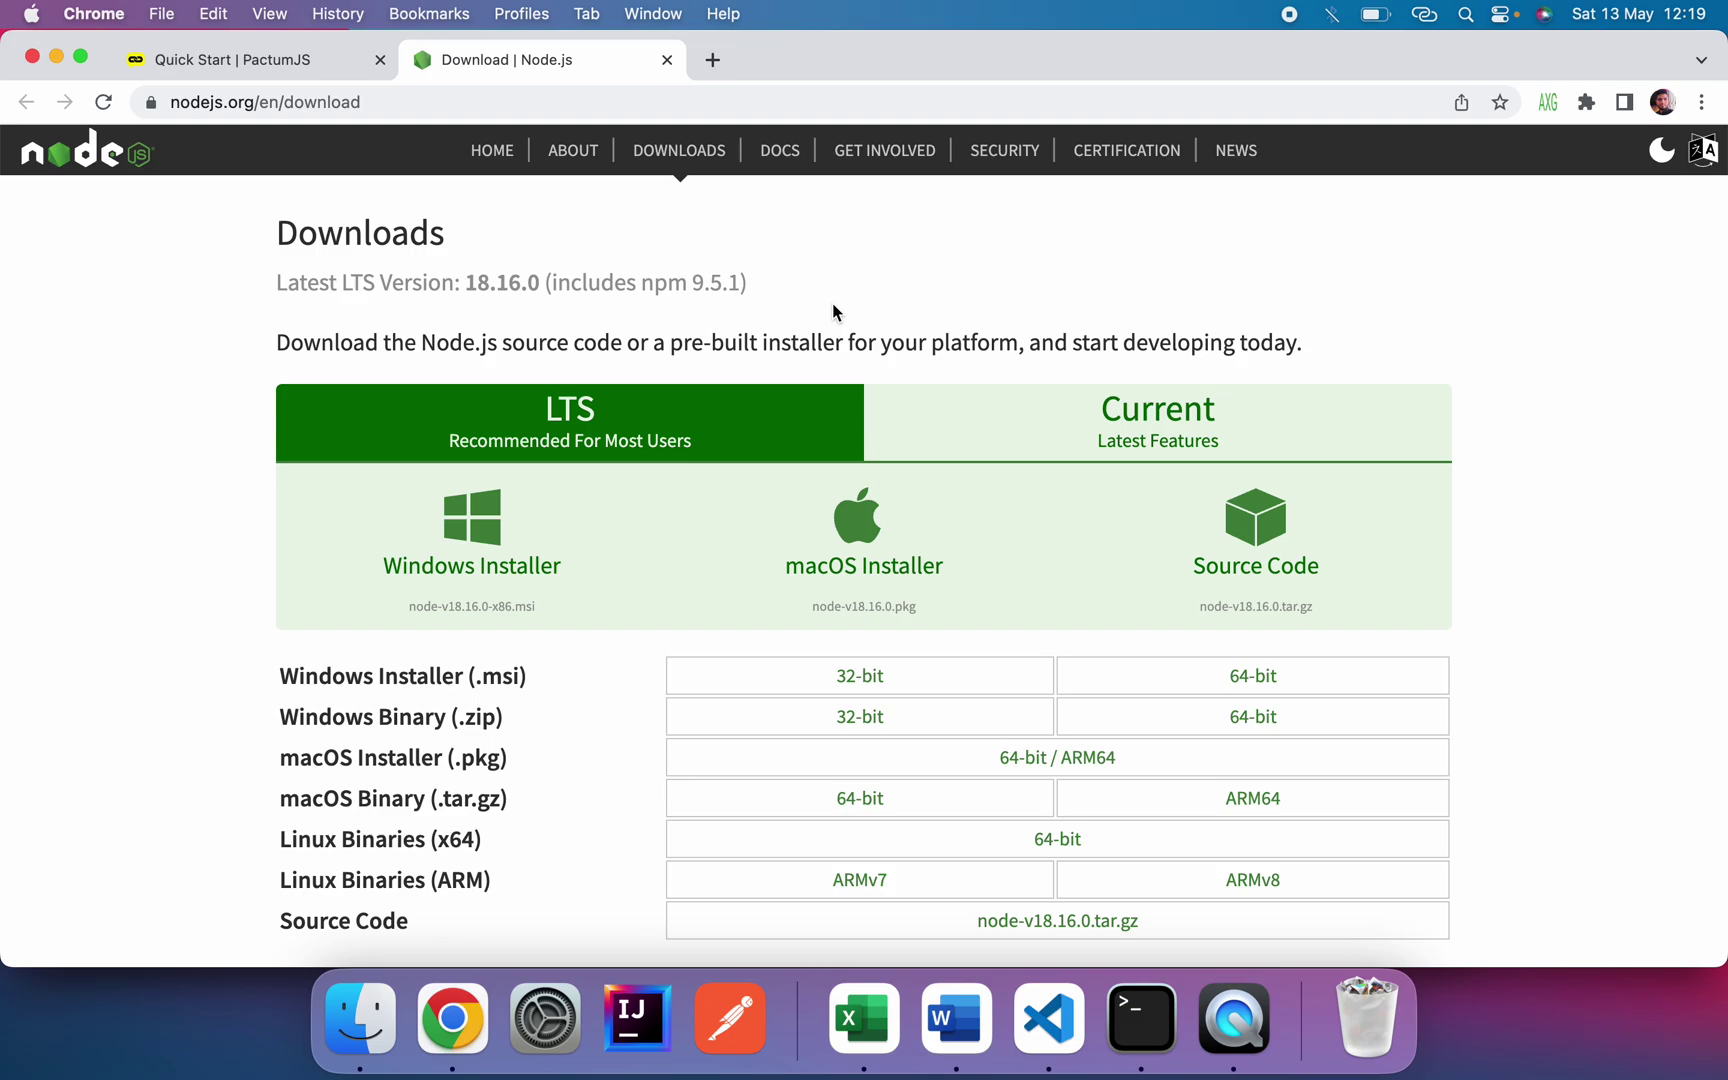
pyautogui.click(666, 61)
pyautogui.scroll(-1, 885, 574)
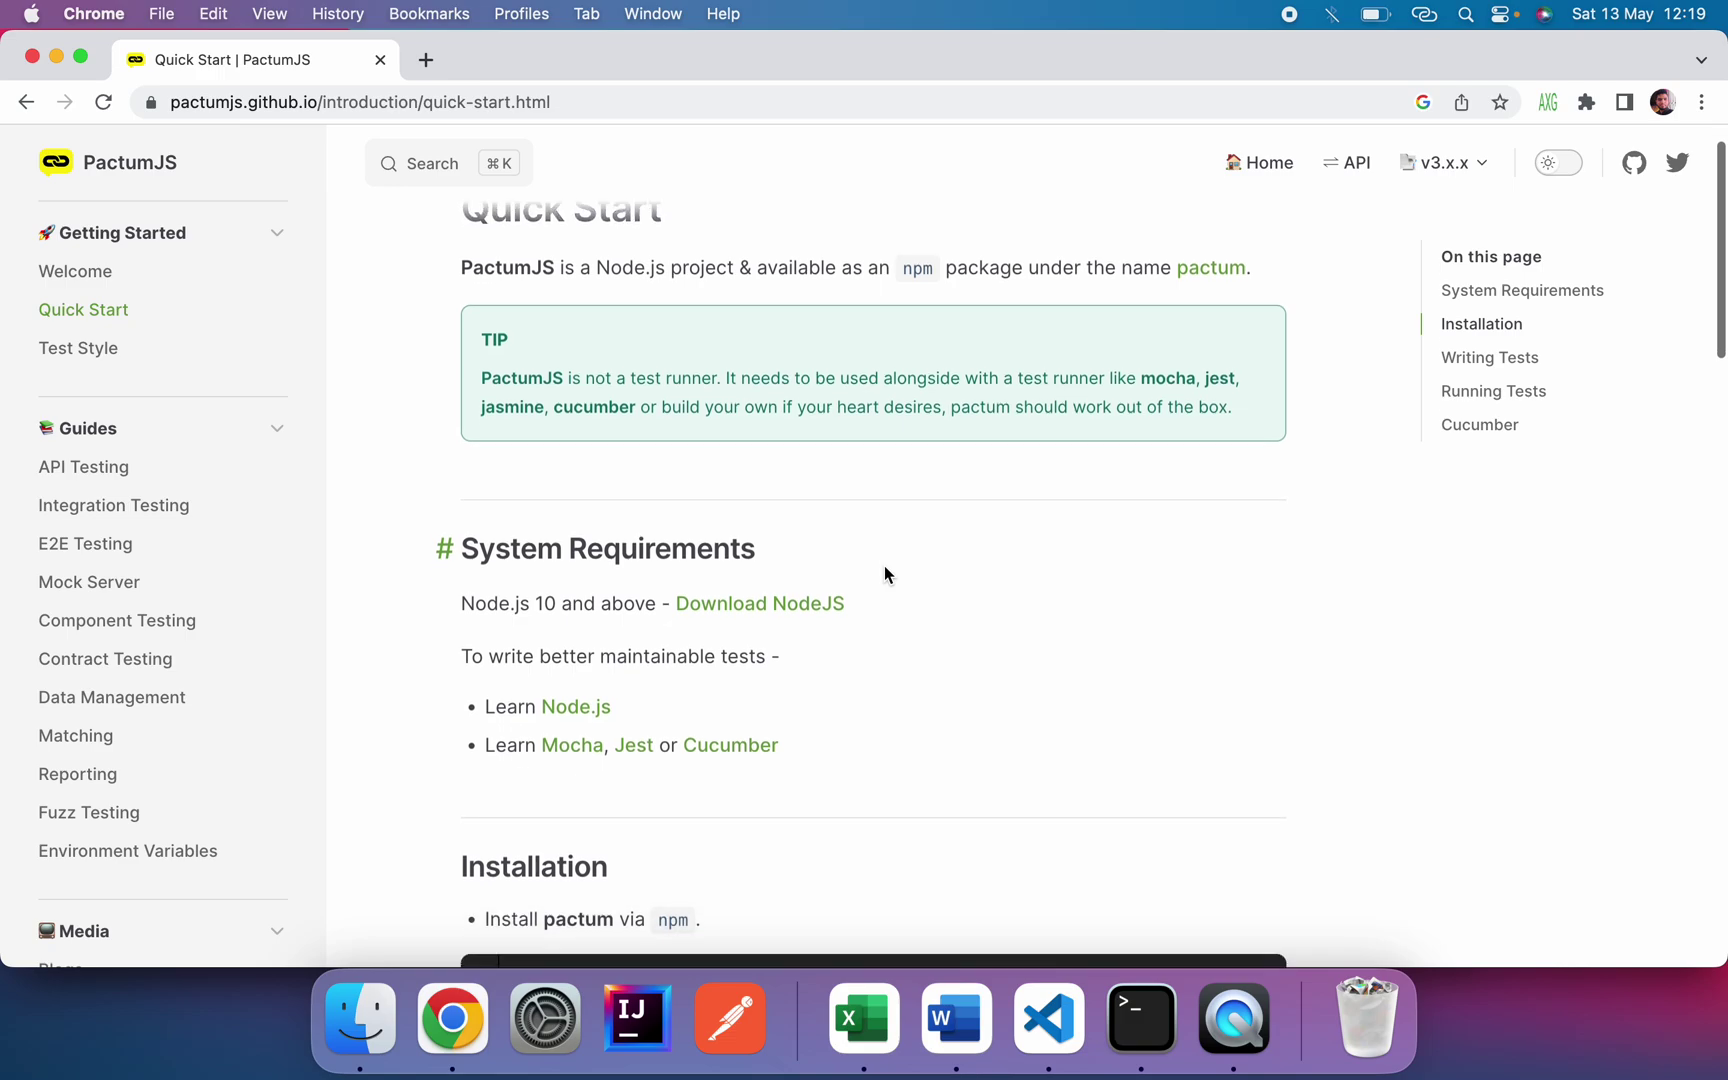
pyautogui.scroll(-2, 884, 568)
pyautogui.scroll(-2, 884, 567)
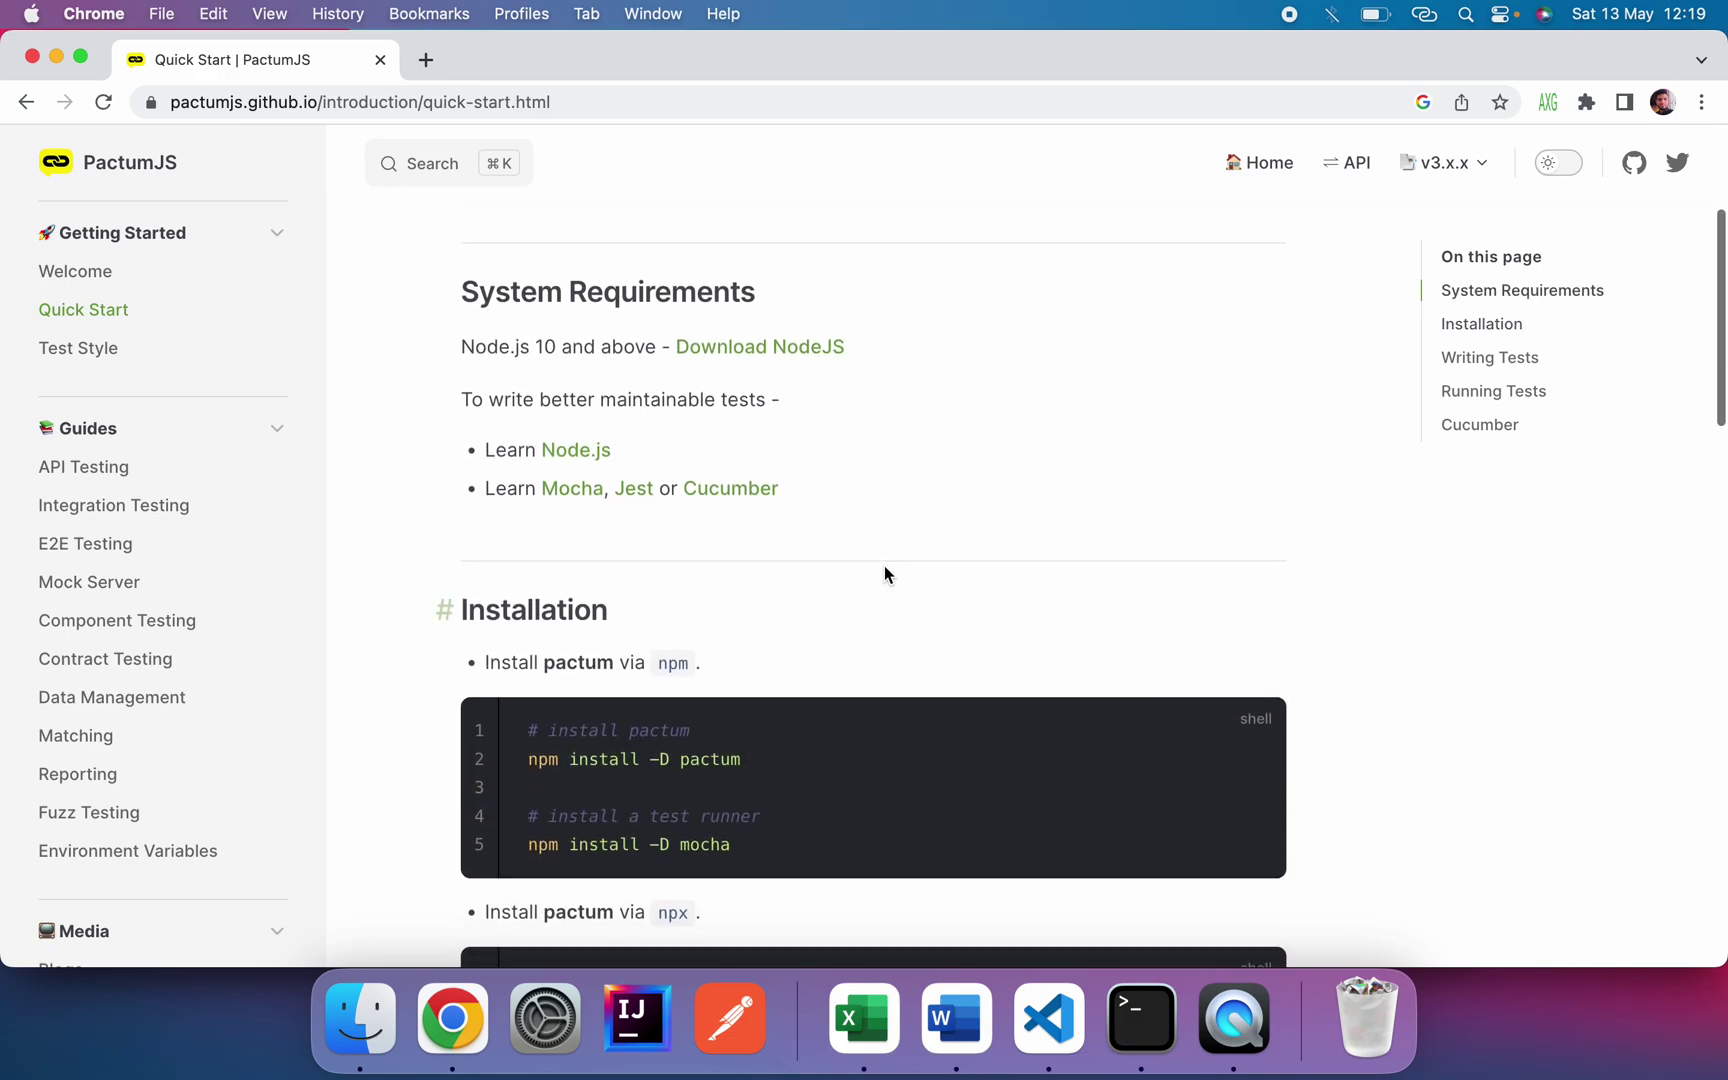
pyautogui.scroll(-1, 884, 574)
pyautogui.scroll(-2, 884, 575)
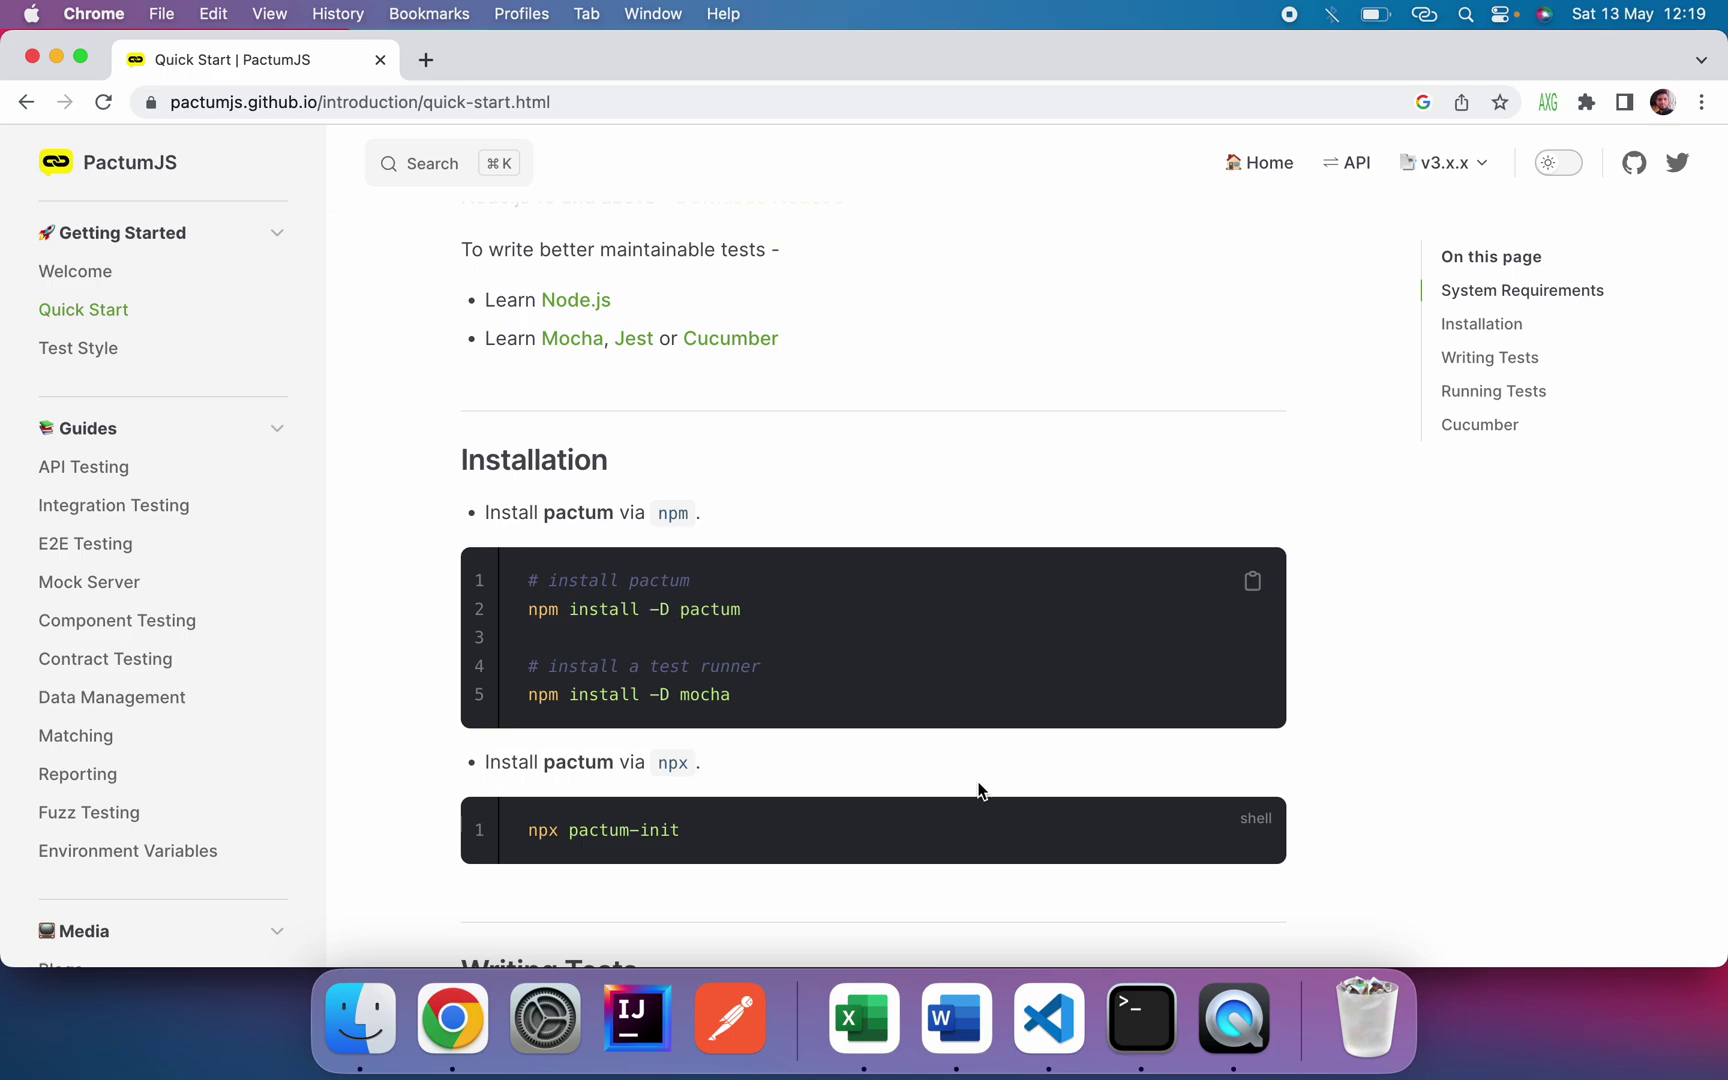
# Step: Clear the terminal and install pactum and mocha as dev dependencies with npm install -D
pyautogui.click(1156, 1036)
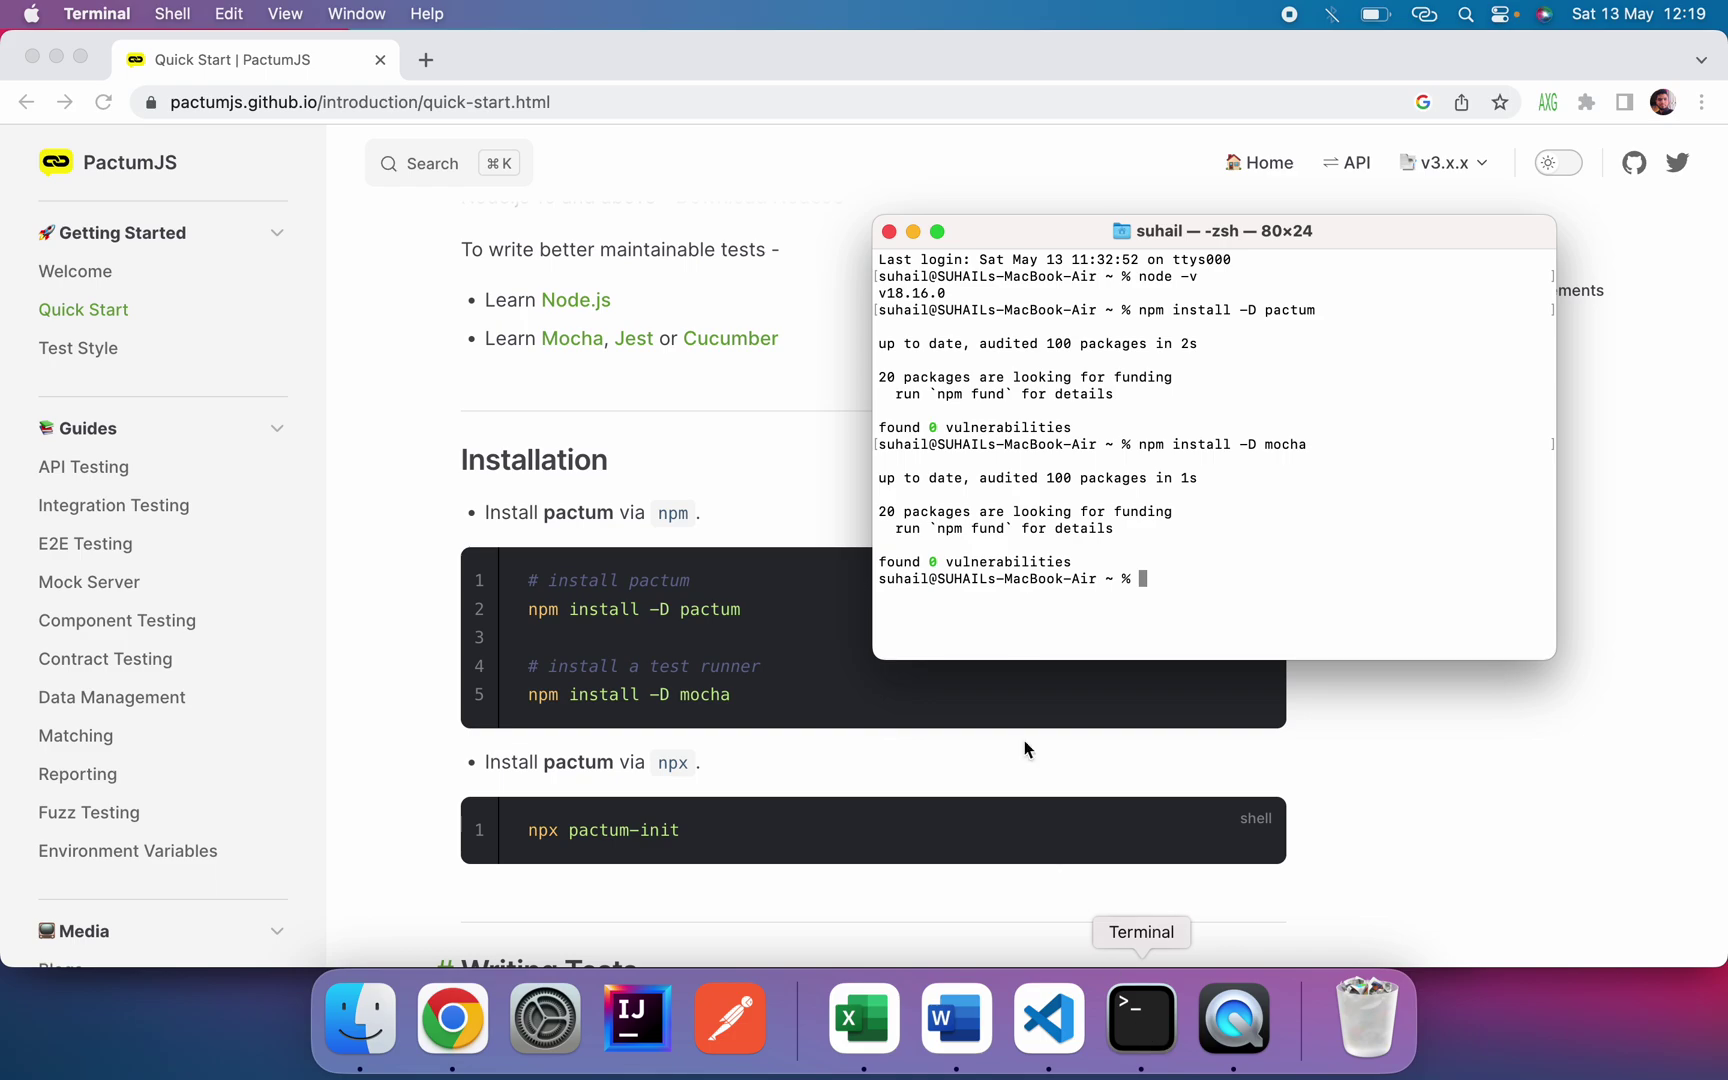
pyautogui.write('cle')
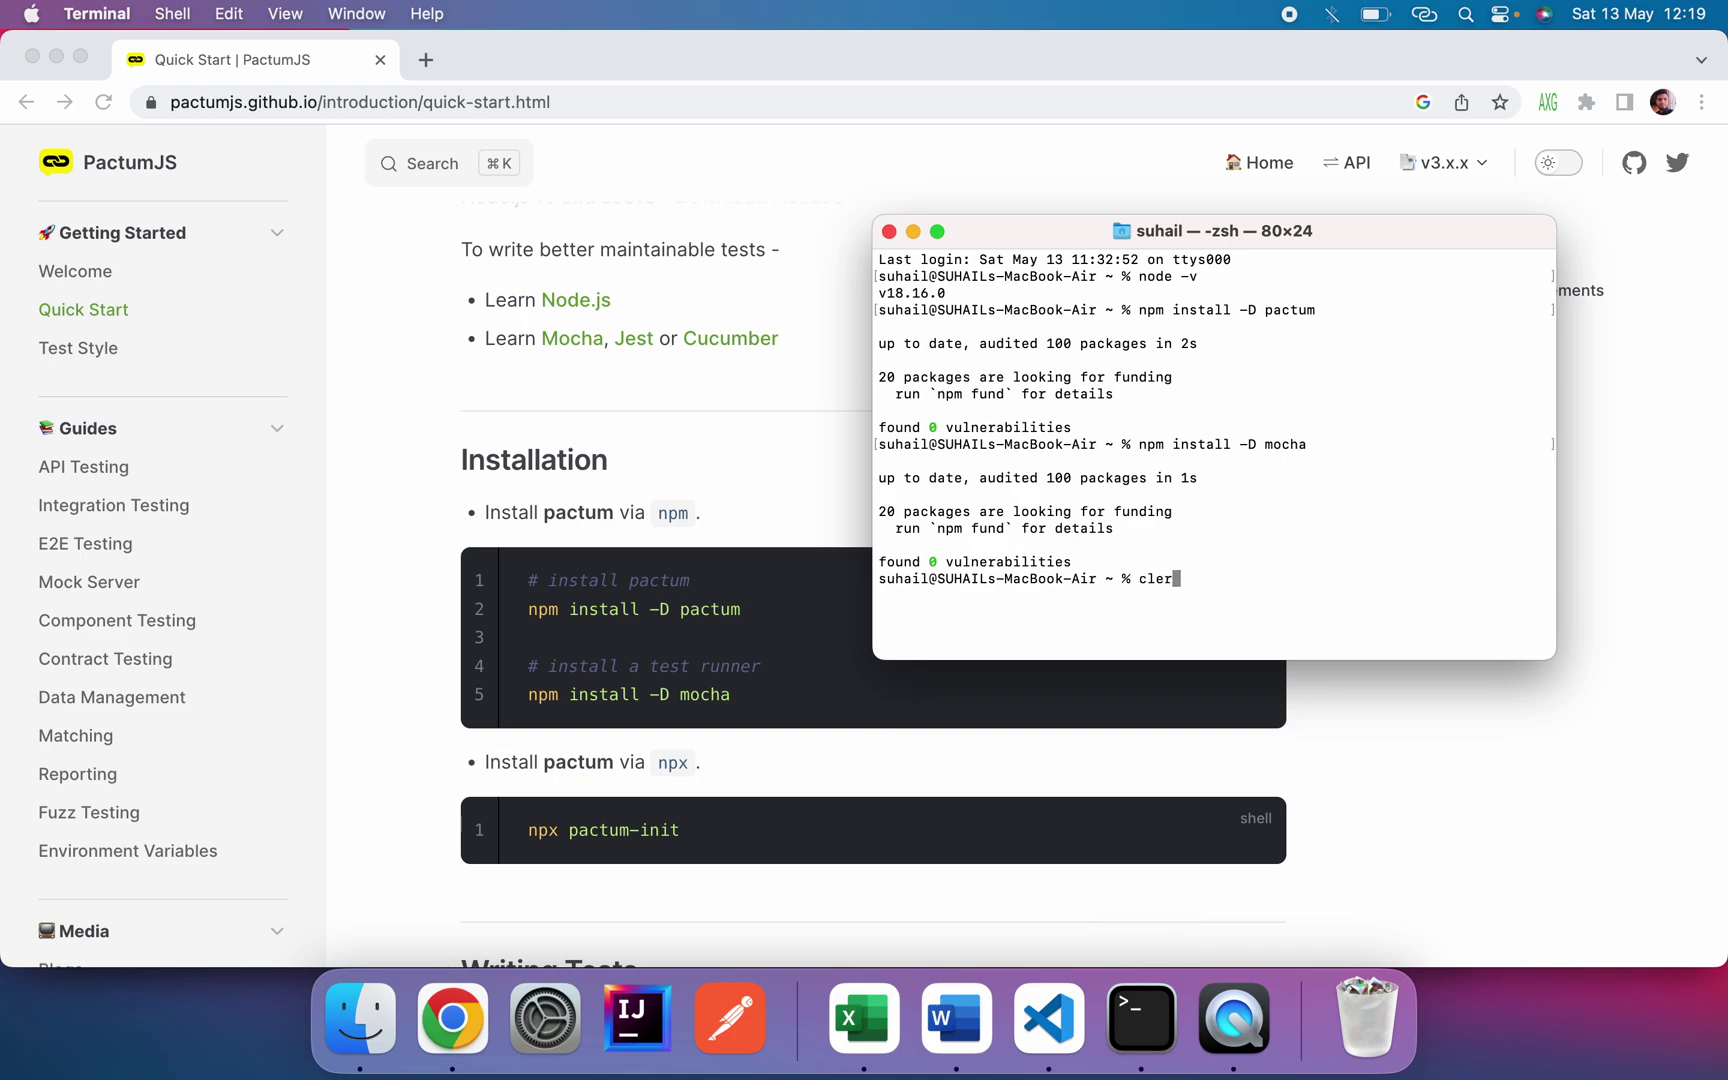
pyautogui.write('ar')
pyautogui.press('Return')
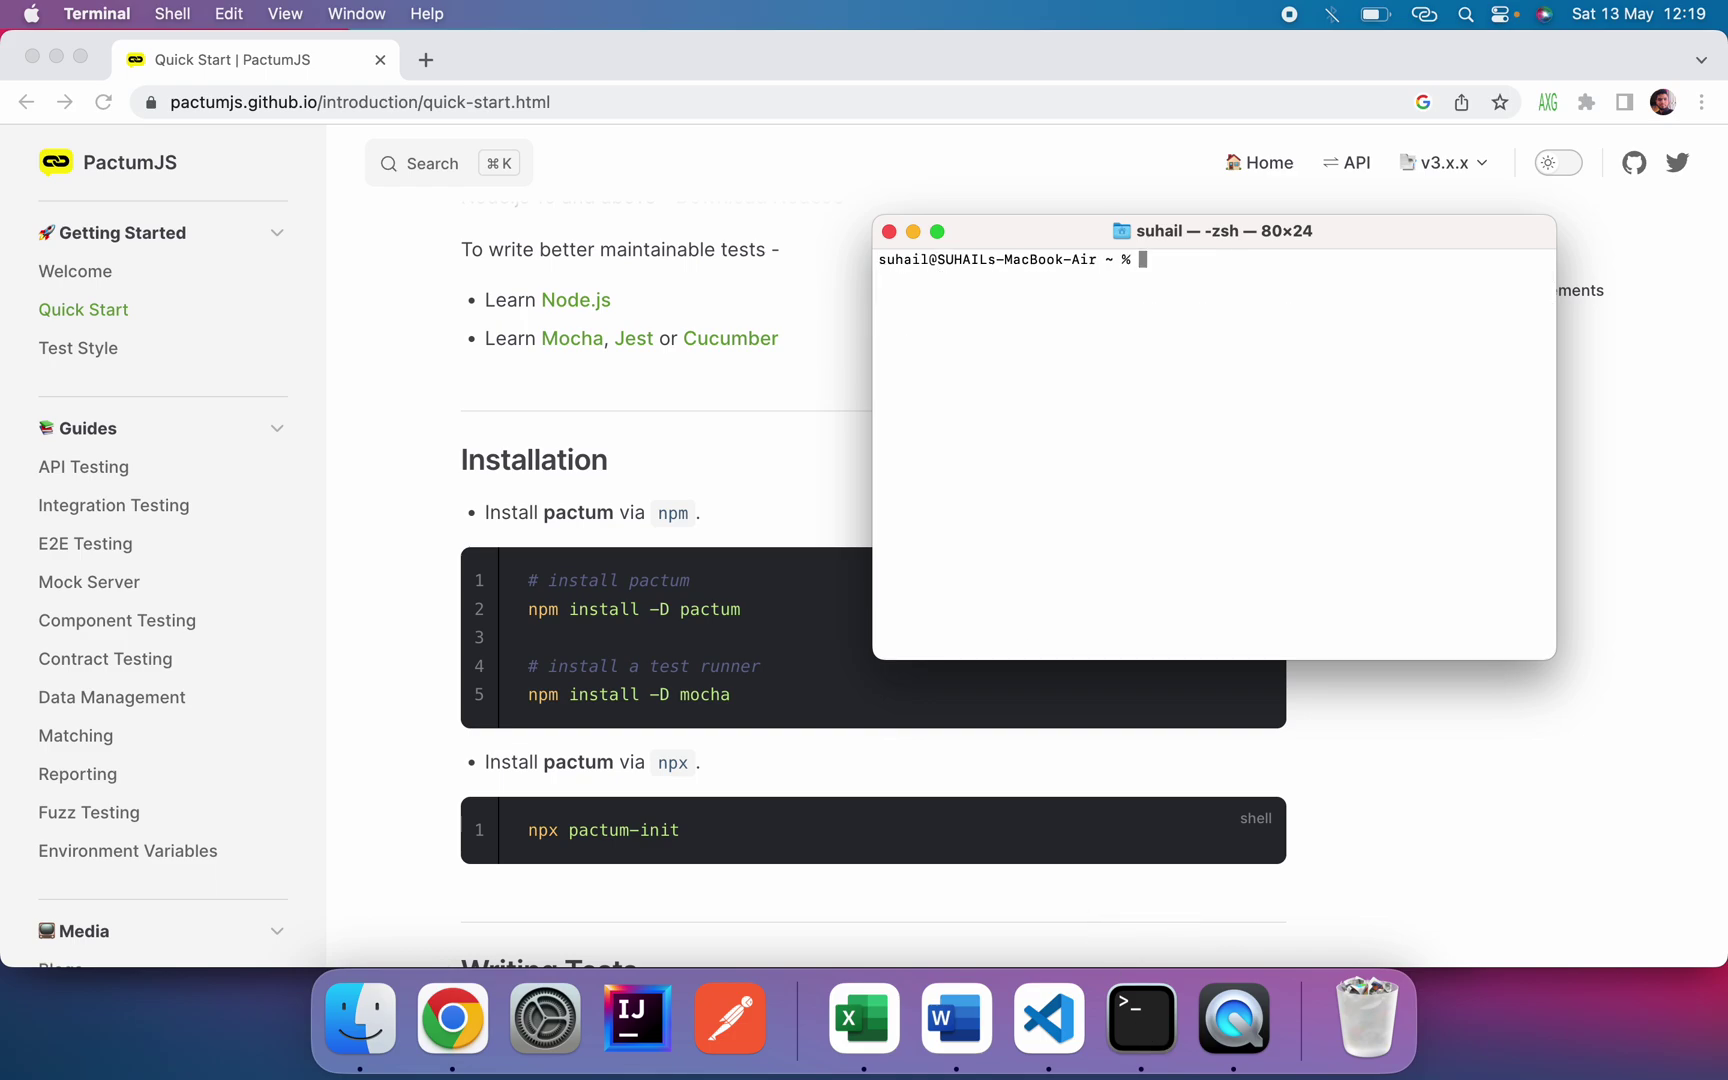
pyautogui.write('npm ')
pyautogui.write('in')
pyautogui.write('stall -')
pyautogui.write('D pactu')
pyautogui.write('m')
pyautogui.press('Return')
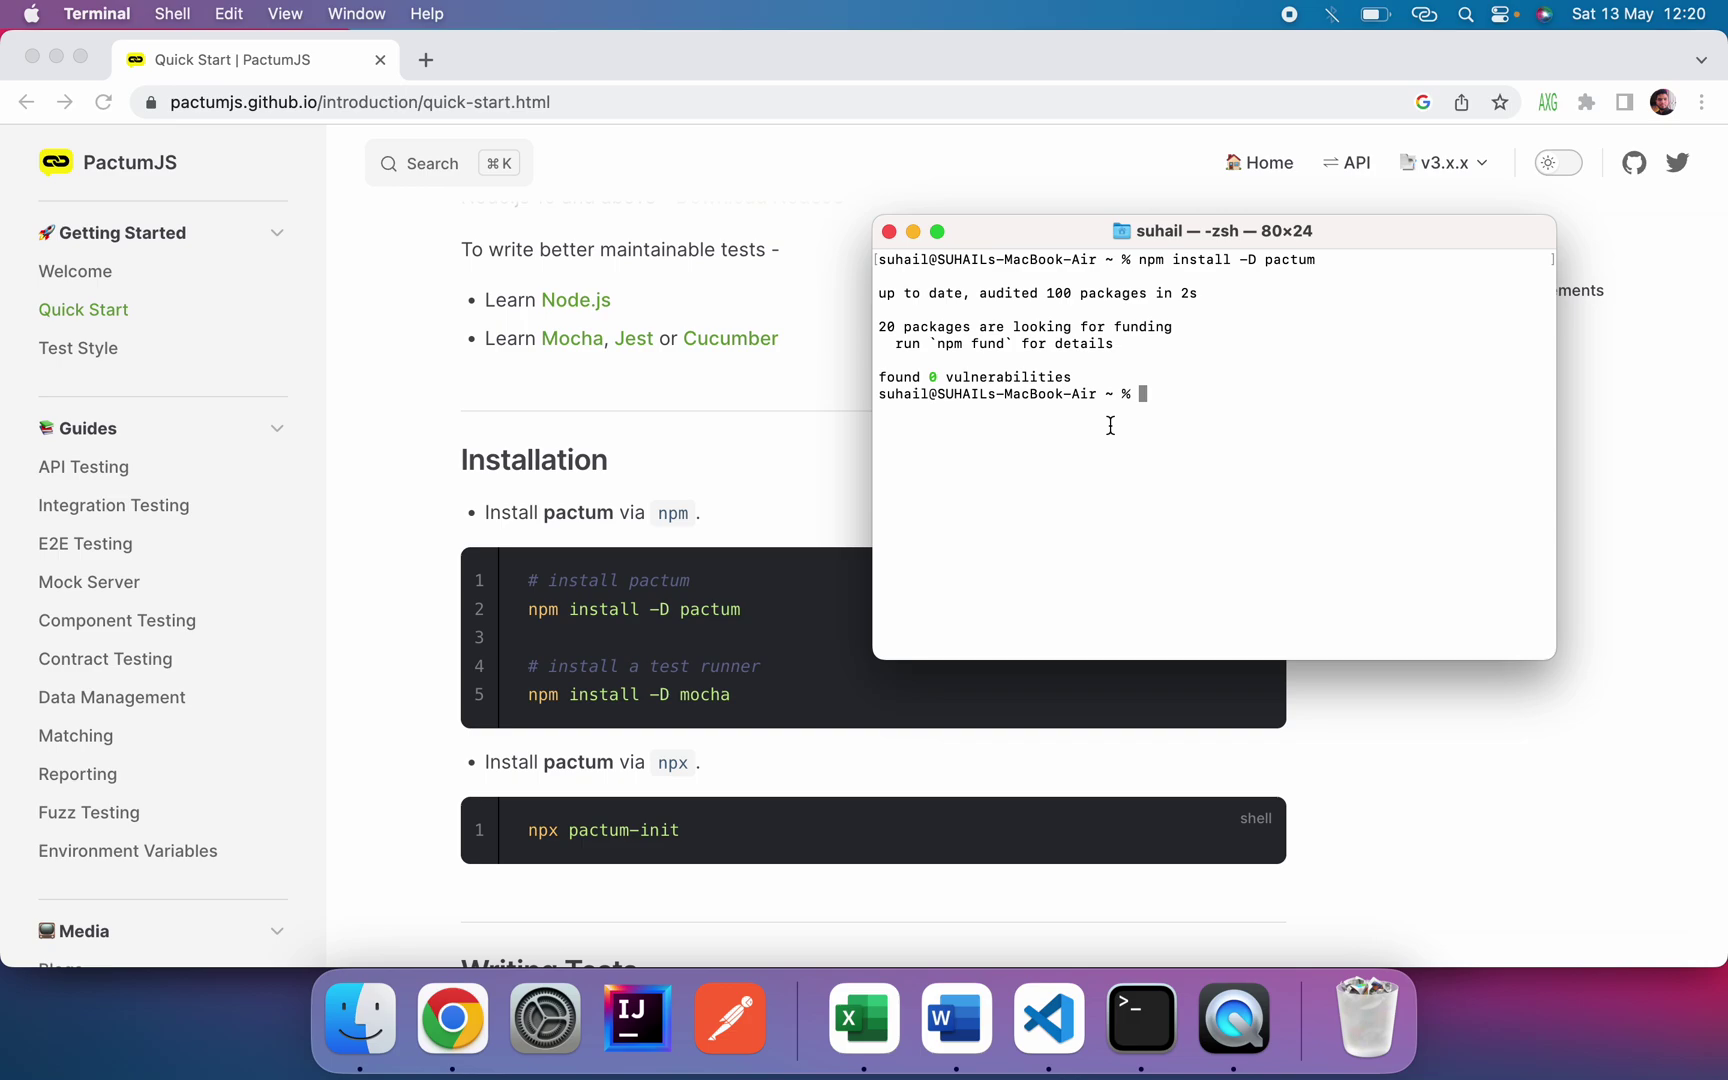
pyautogui.write('n')
pyautogui.write('pm instal')
pyautogui.write('l -D ')
pyautogui.write('mocha')
pyautogui.press('Return')
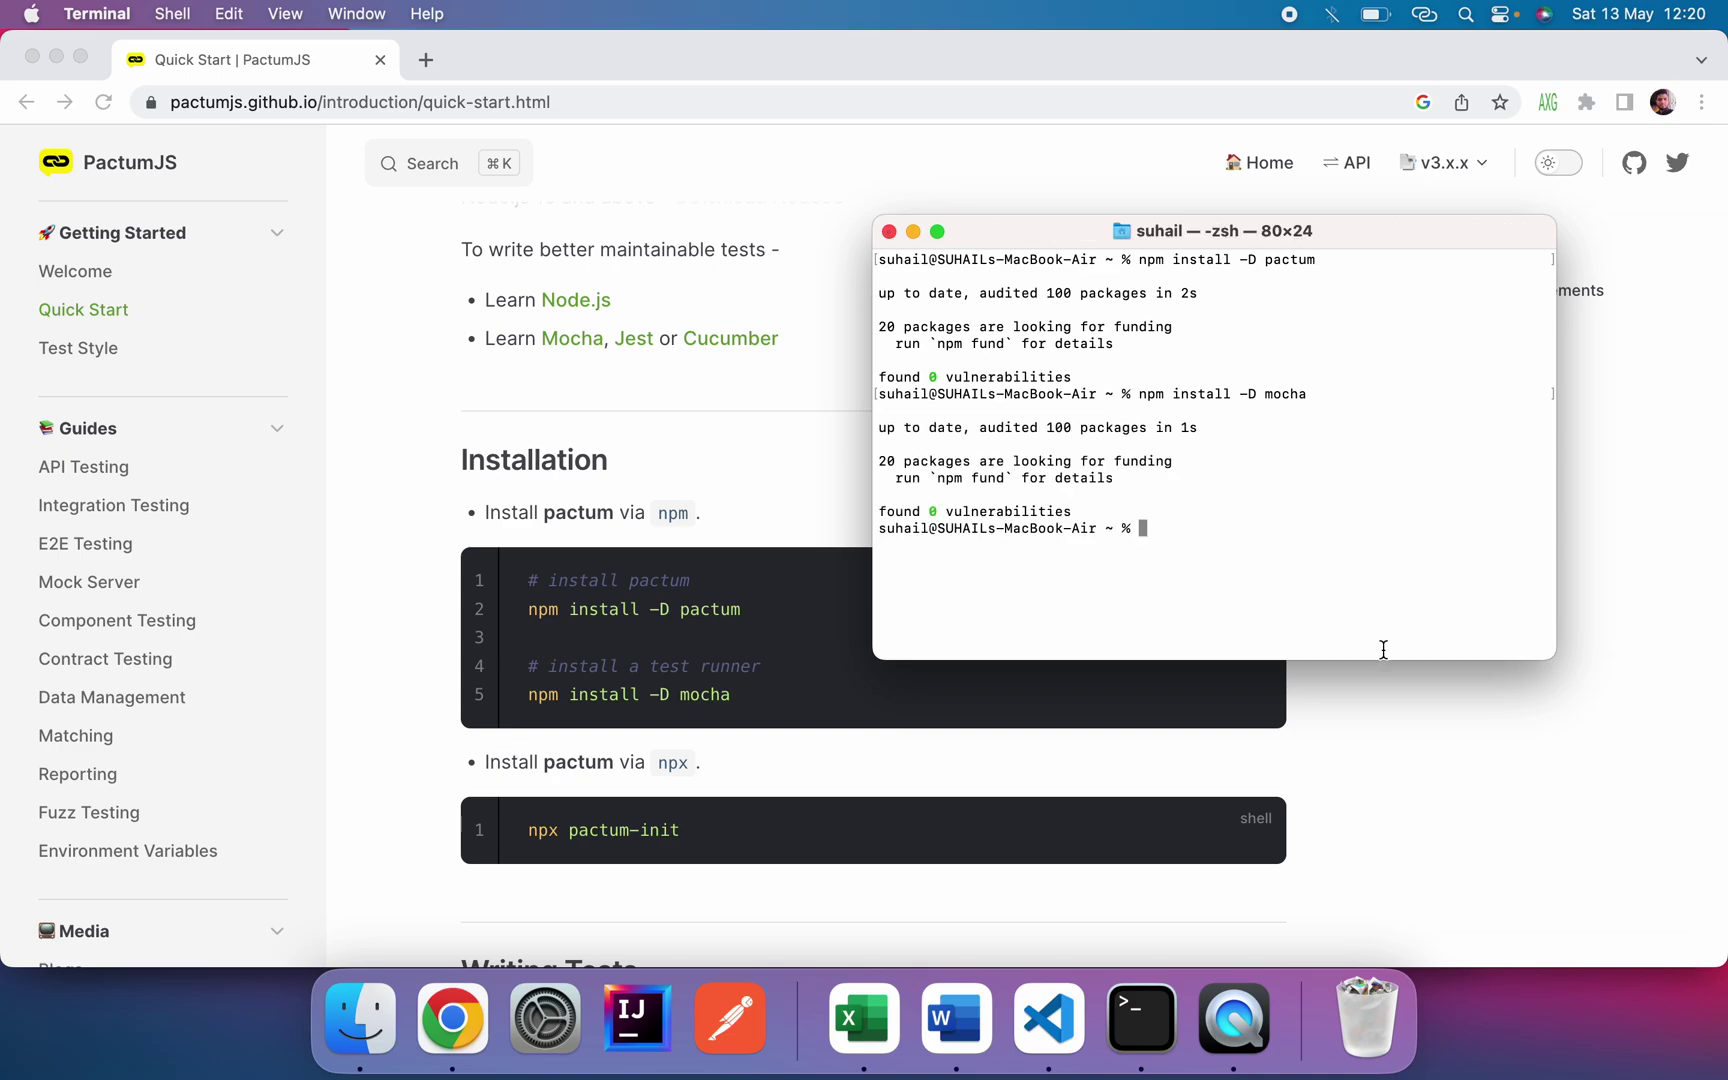
pyautogui.click(1374, 709)
pyautogui.scroll(-4, 1373, 709)
pyautogui.scroll(-1, 1372, 702)
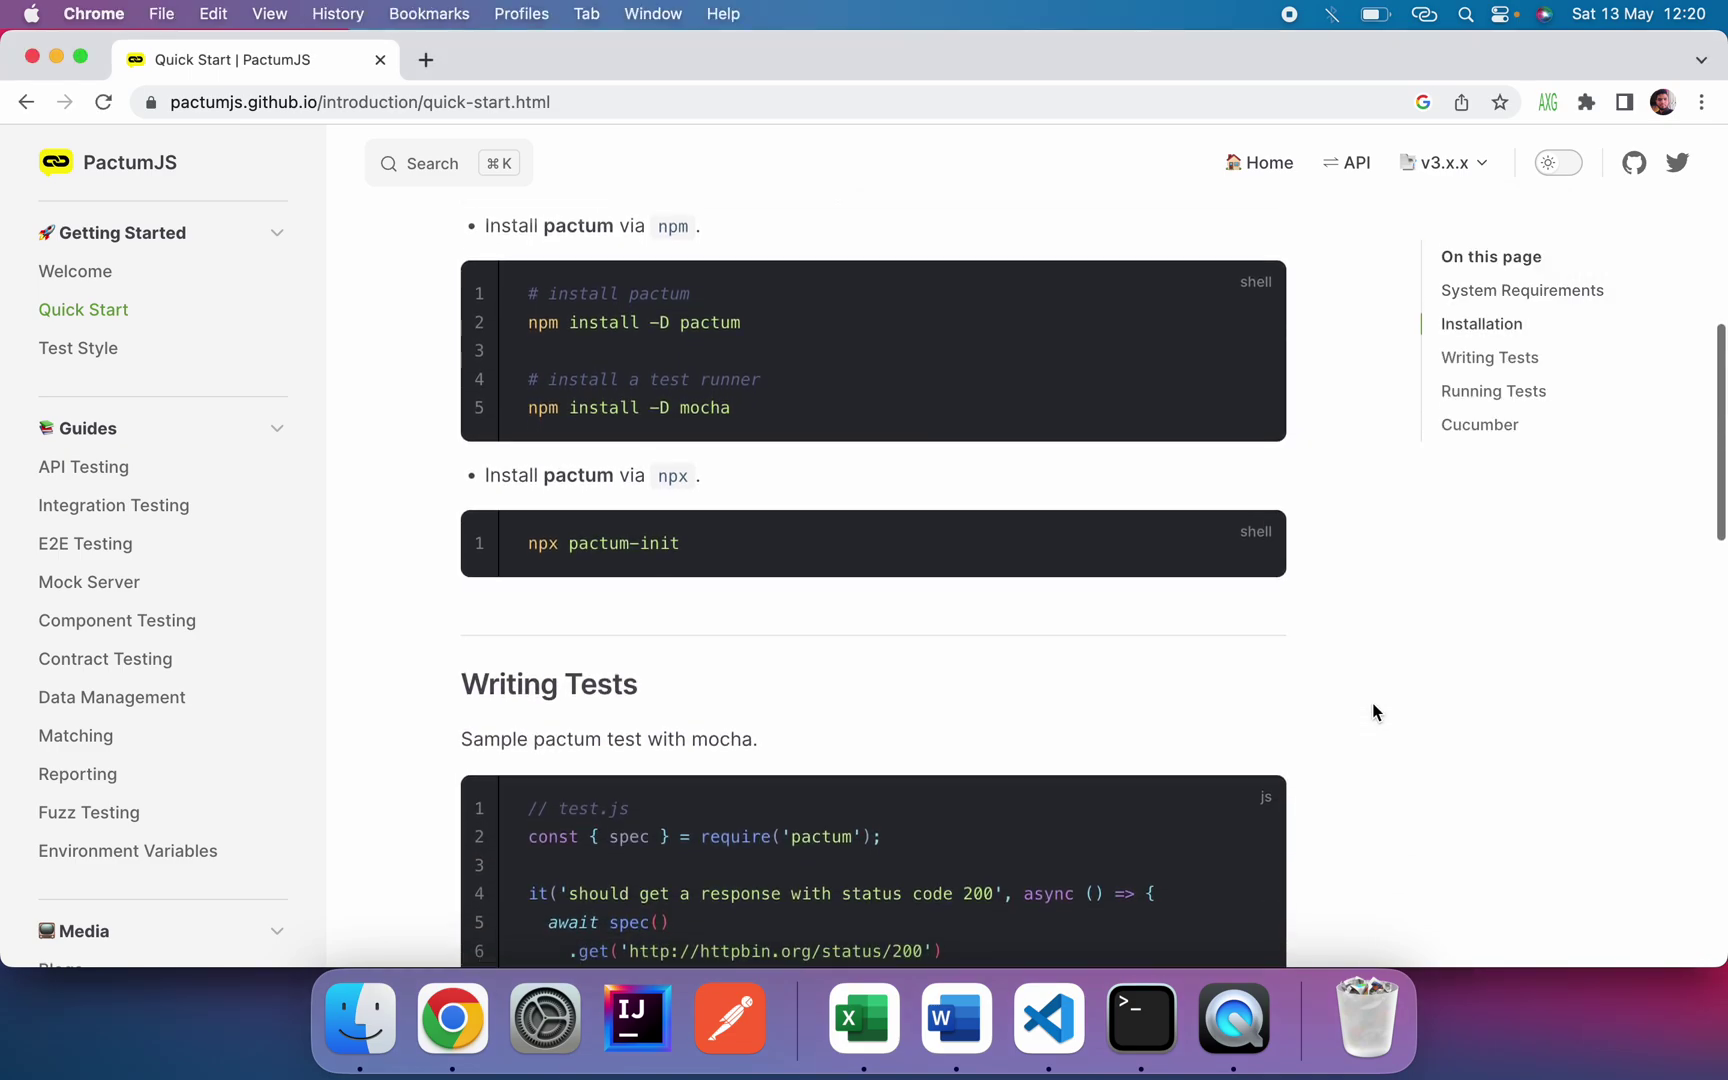
pyautogui.scroll(-1, 1372, 702)
pyautogui.scroll(-2, 1372, 702)
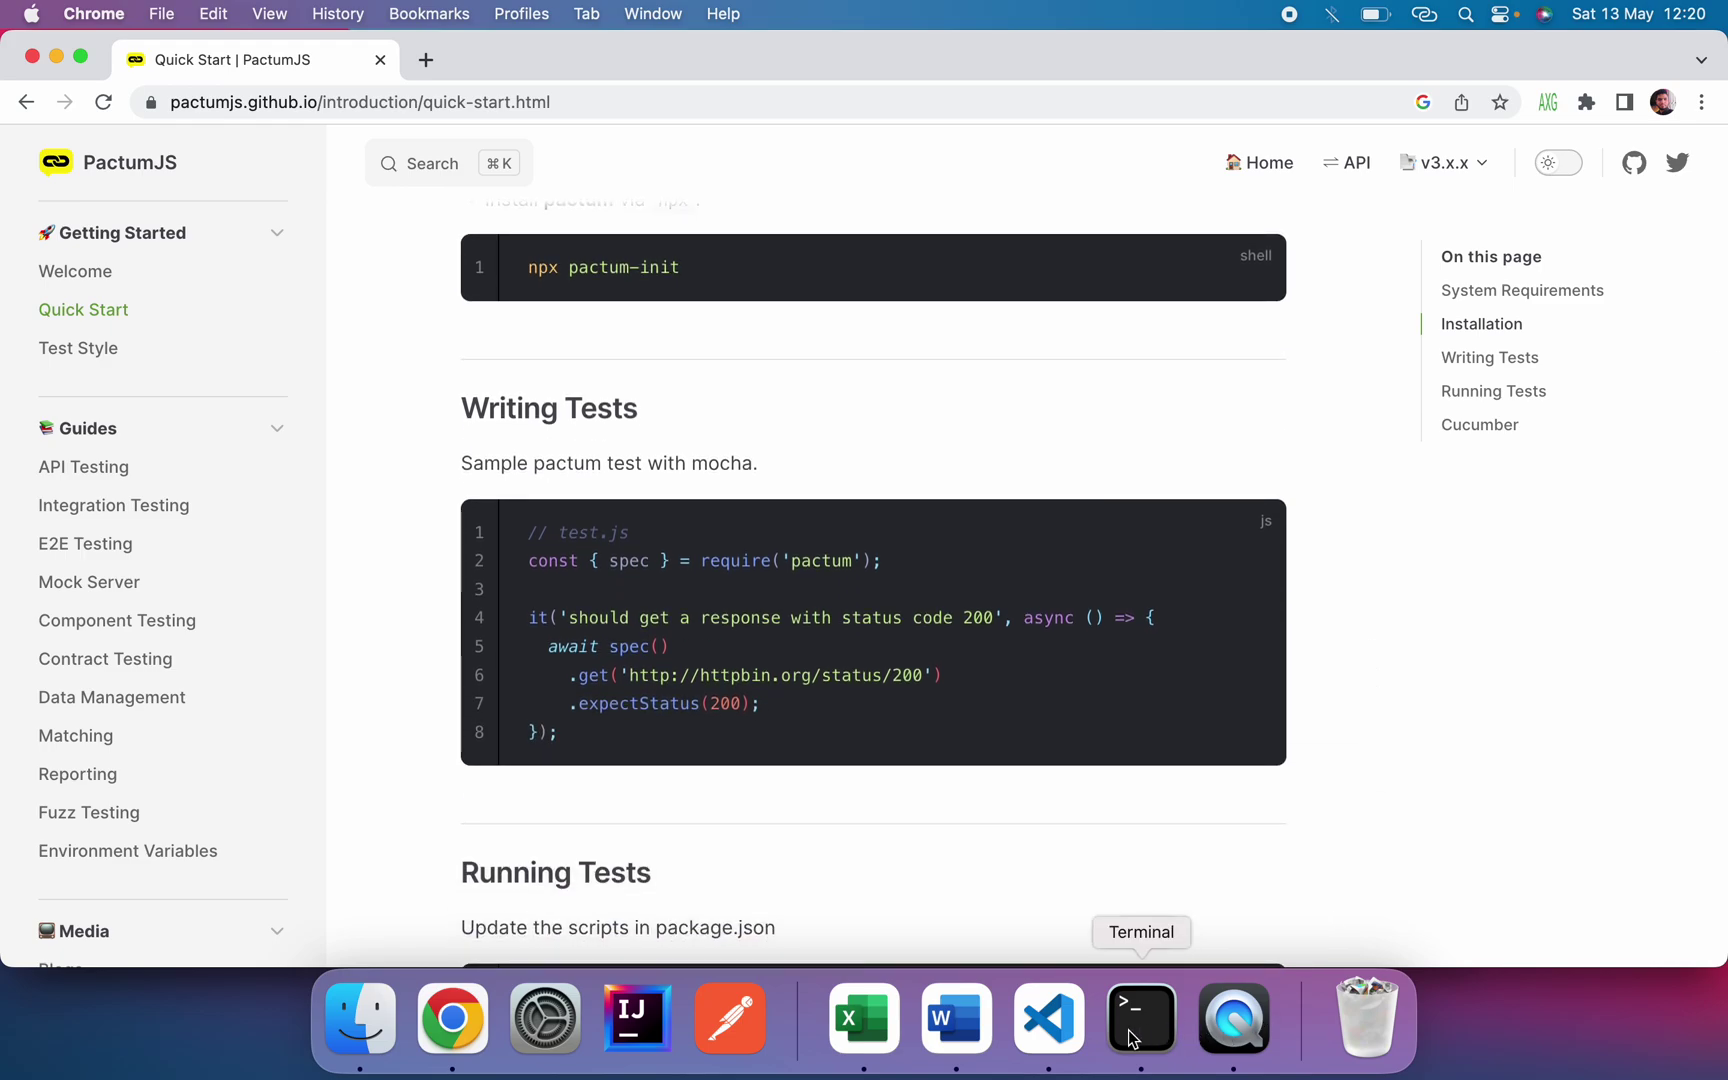
pyautogui.click(1050, 1016)
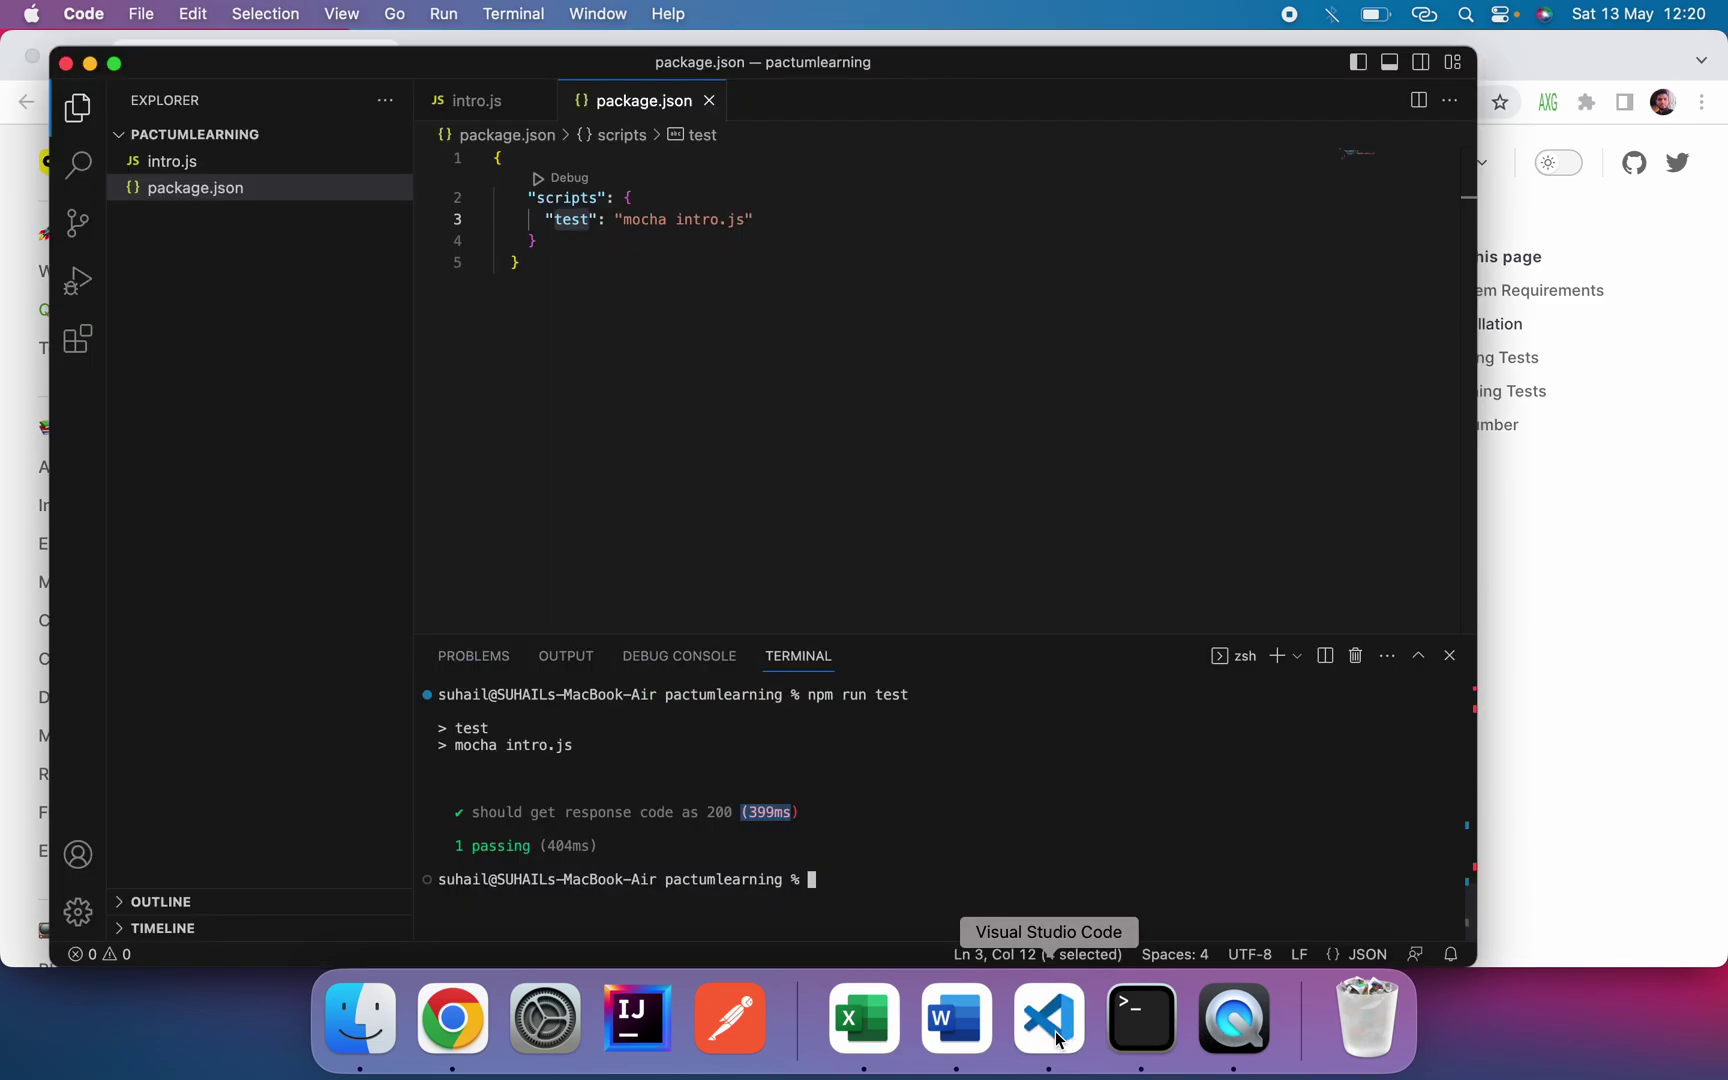
# Step: Open intro.js and compare it with the PactumJS sample test in Chrome
pyautogui.click(241, 164)
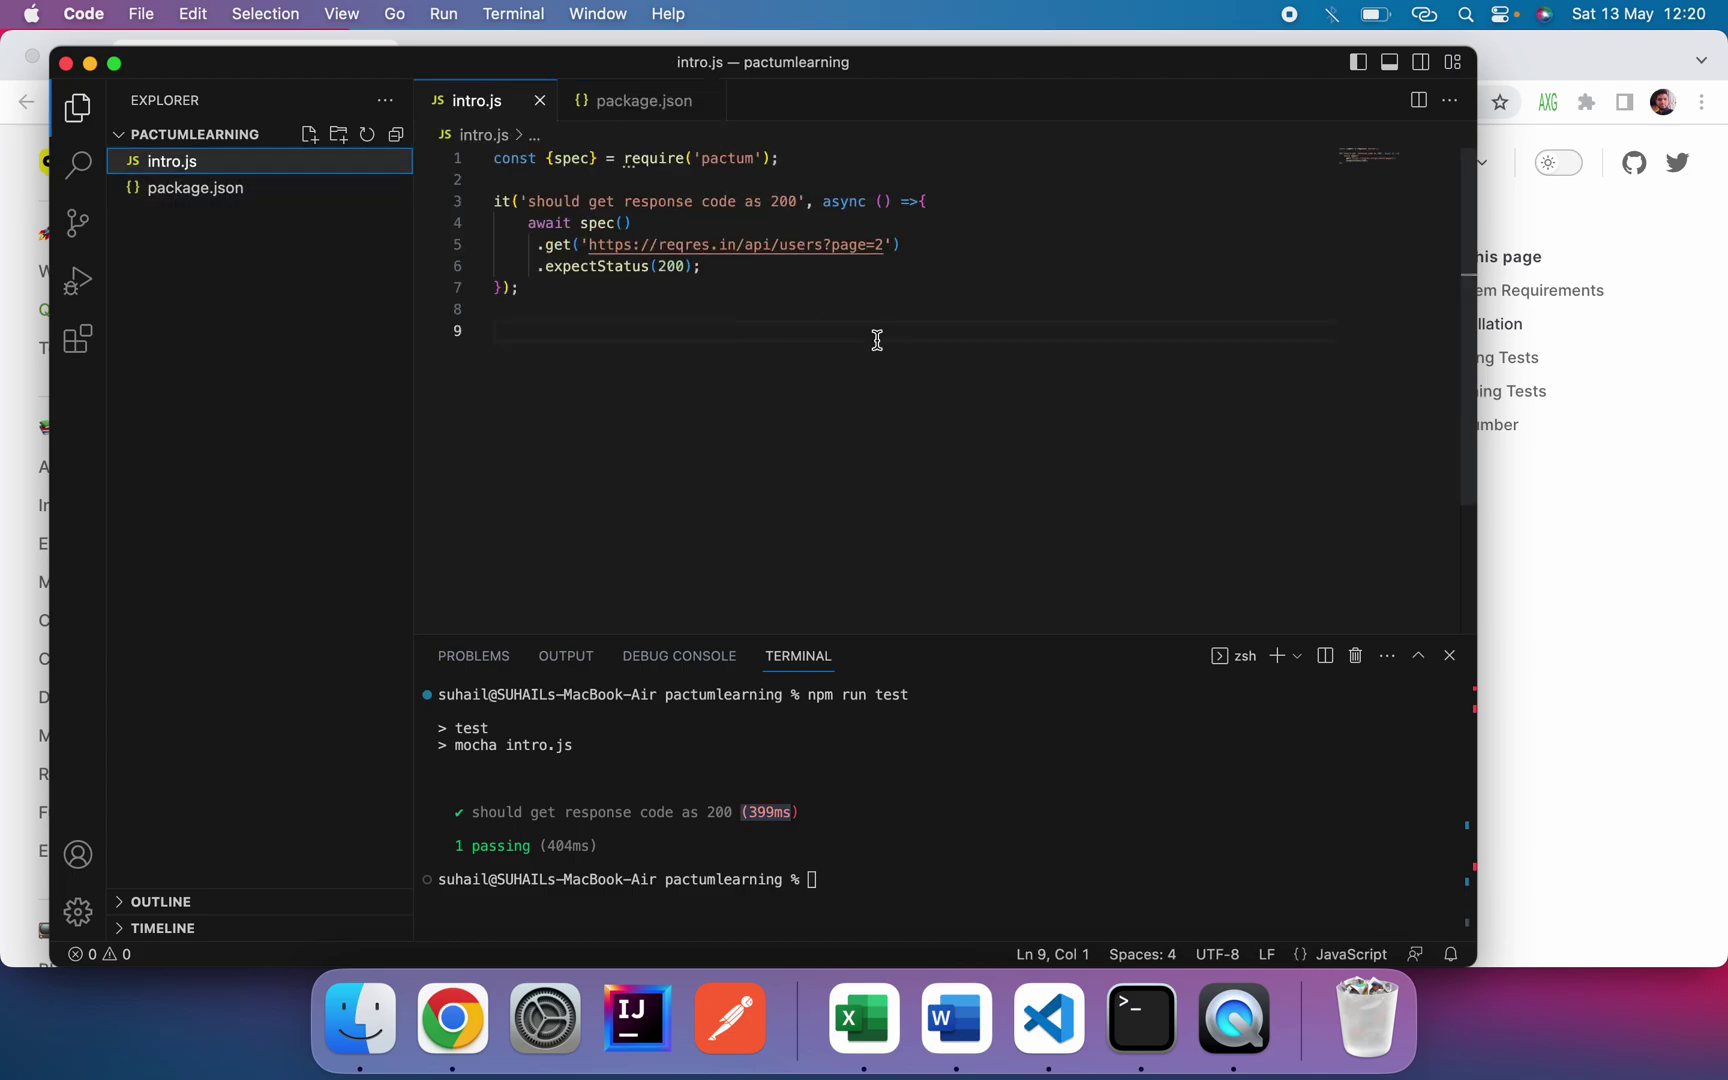
pyautogui.click(1514, 608)
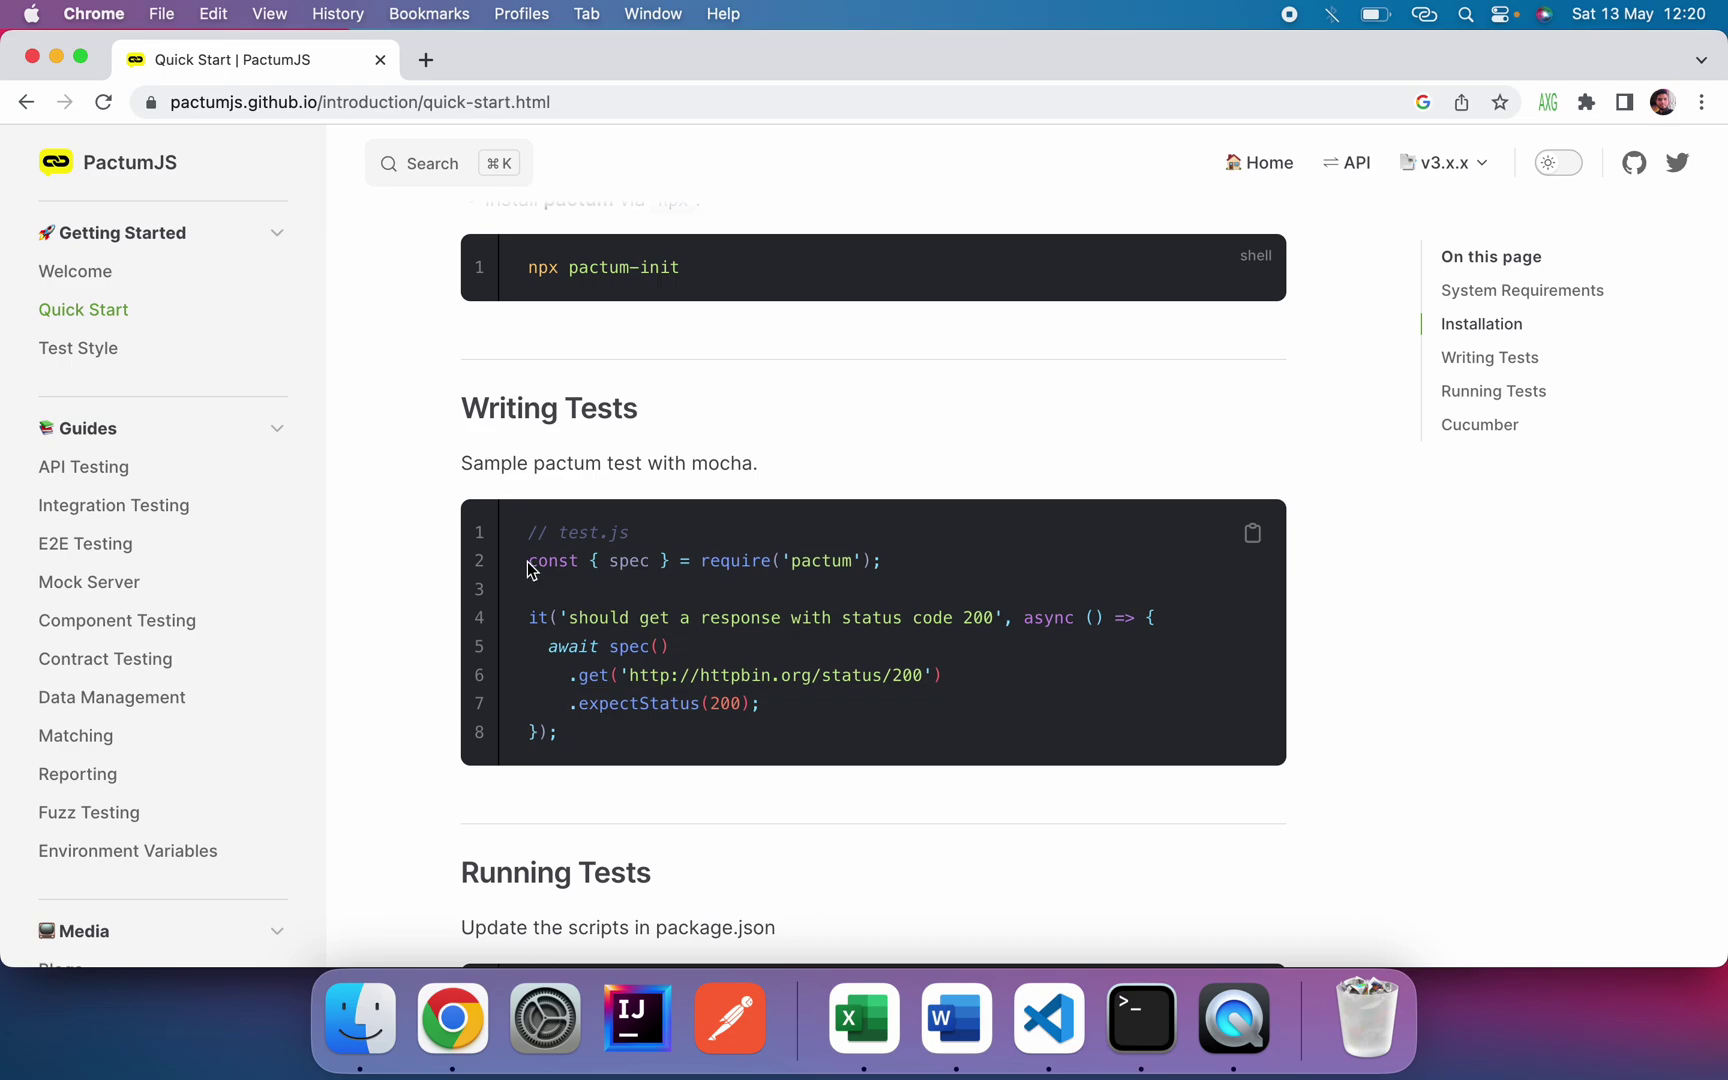
pyautogui.click(1050, 1020)
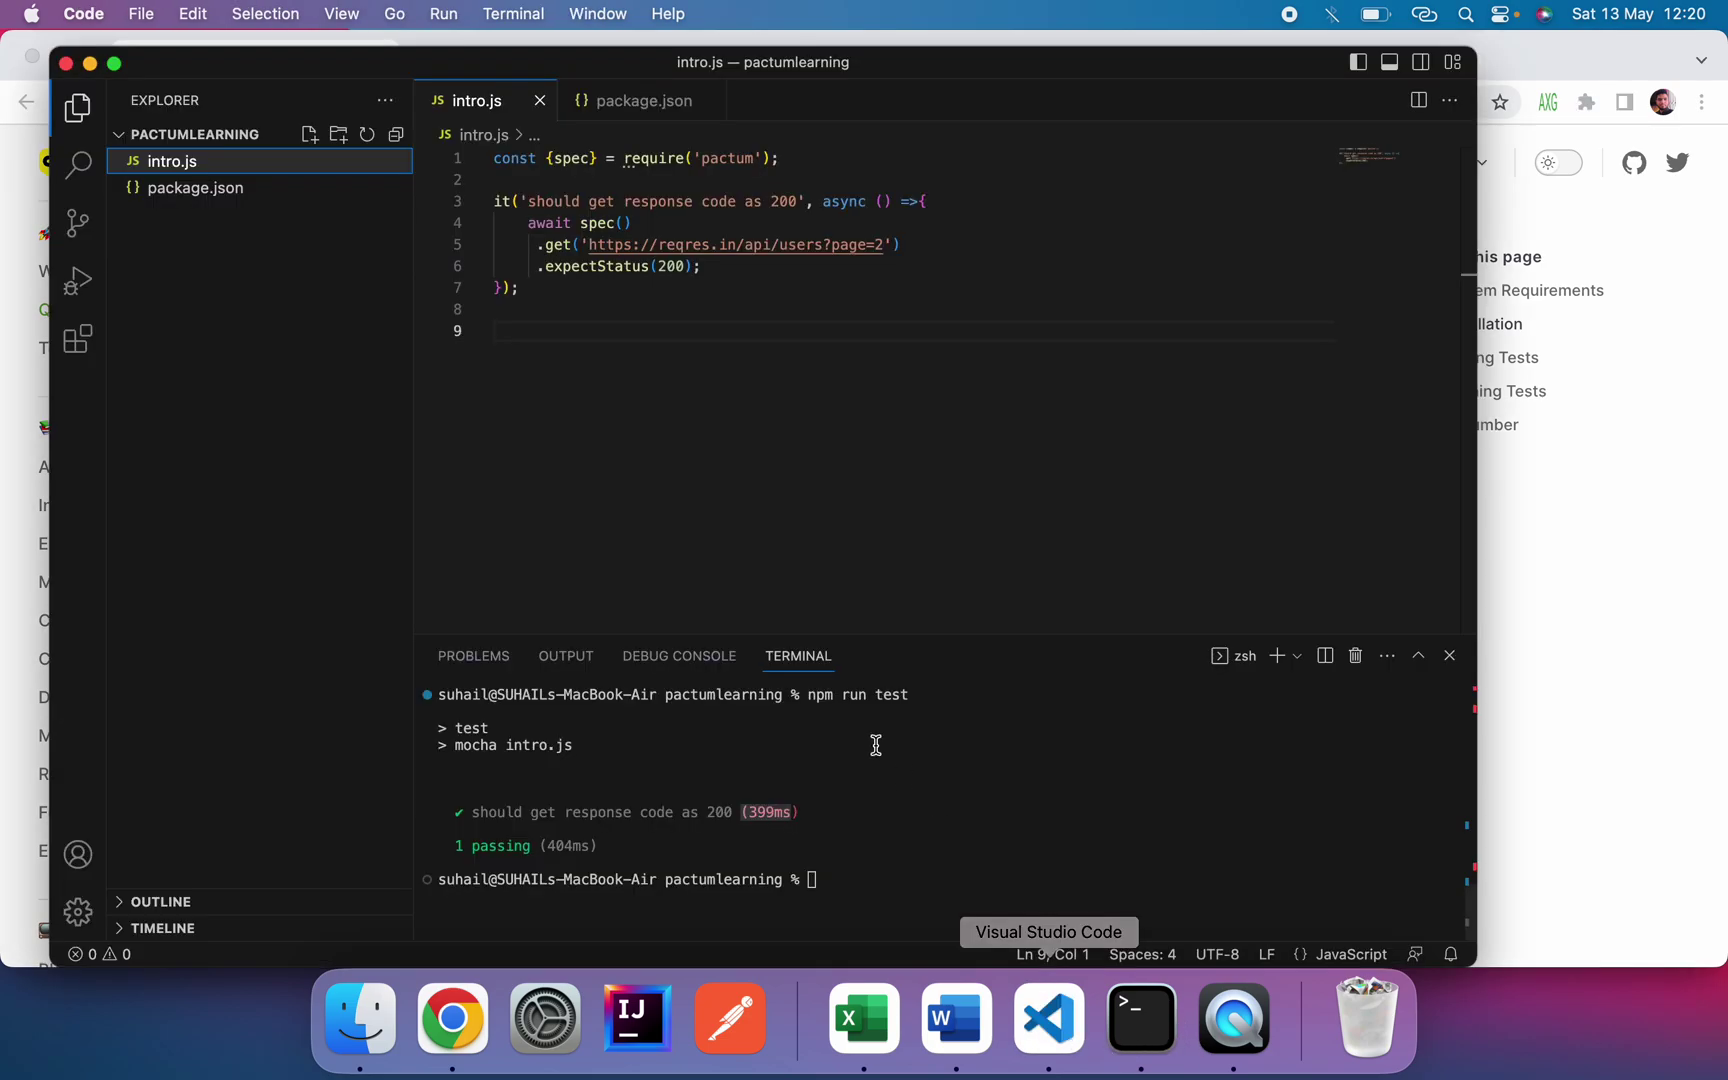
# Step: Replace all of intro.js with the line const {spec} = require('pactum');
pyautogui.click(631, 295)
pyautogui.press('super+a')
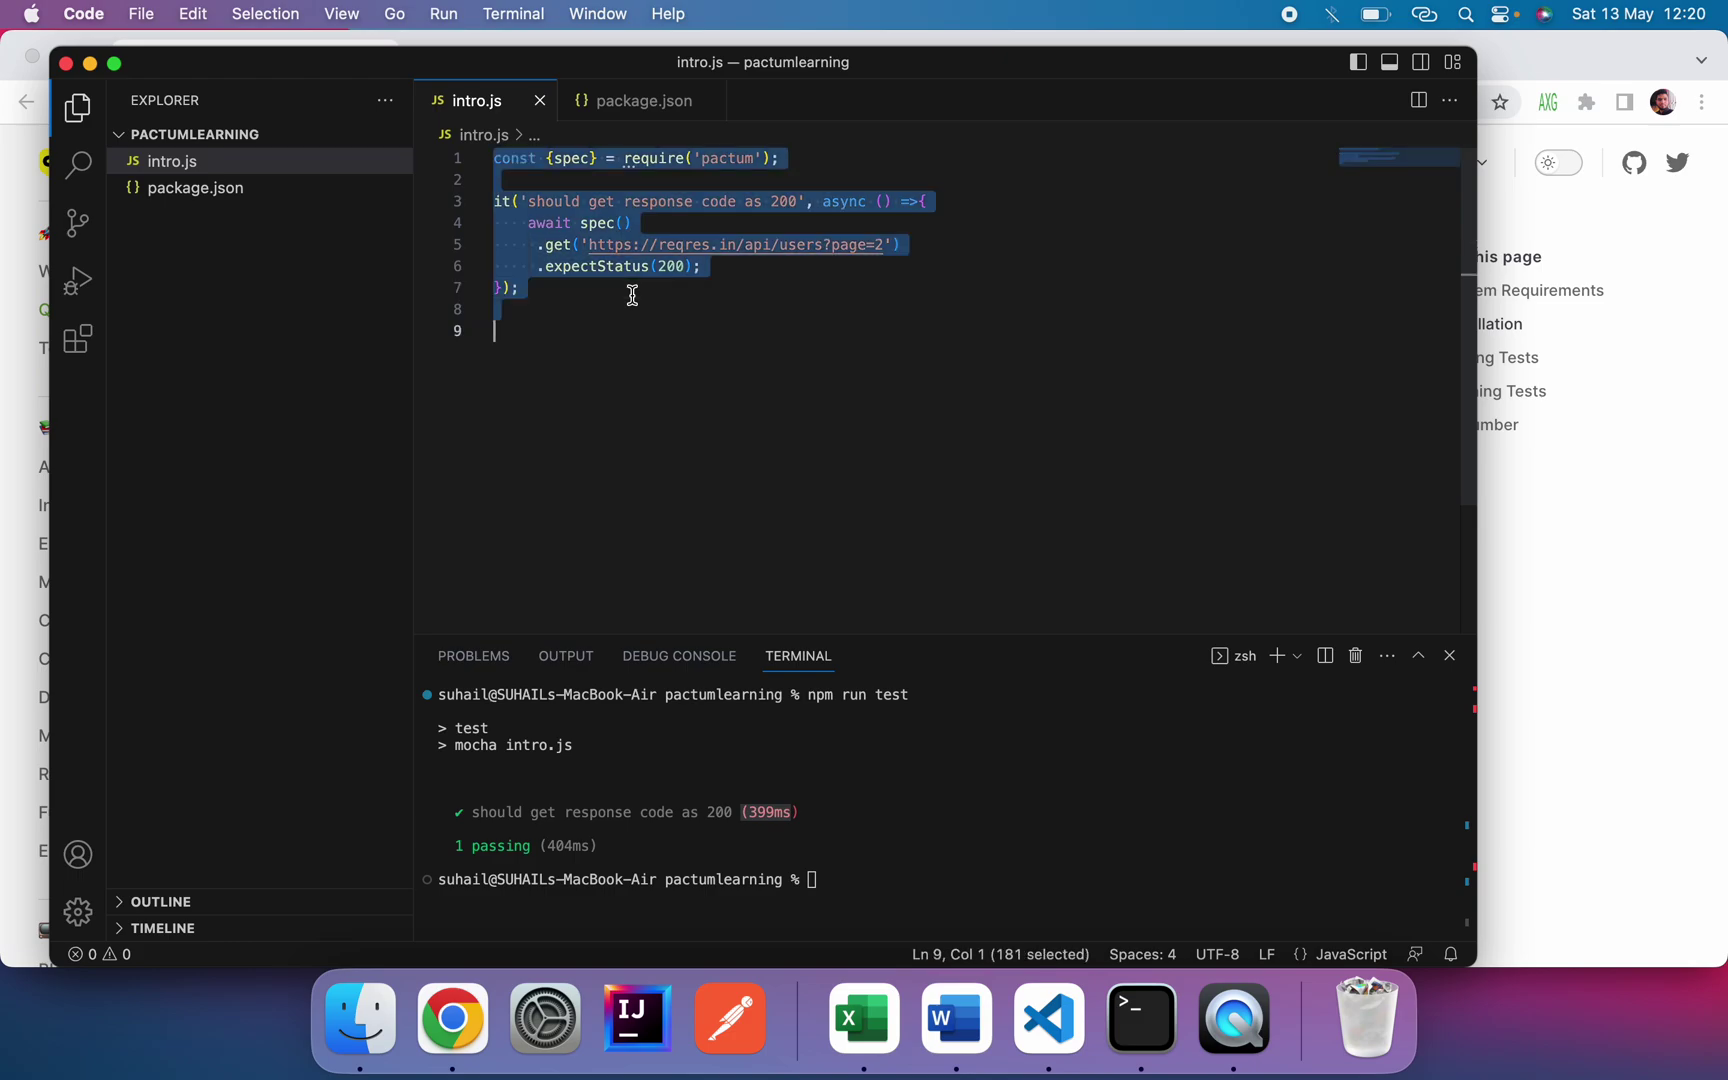
pyautogui.press('BackSpace')
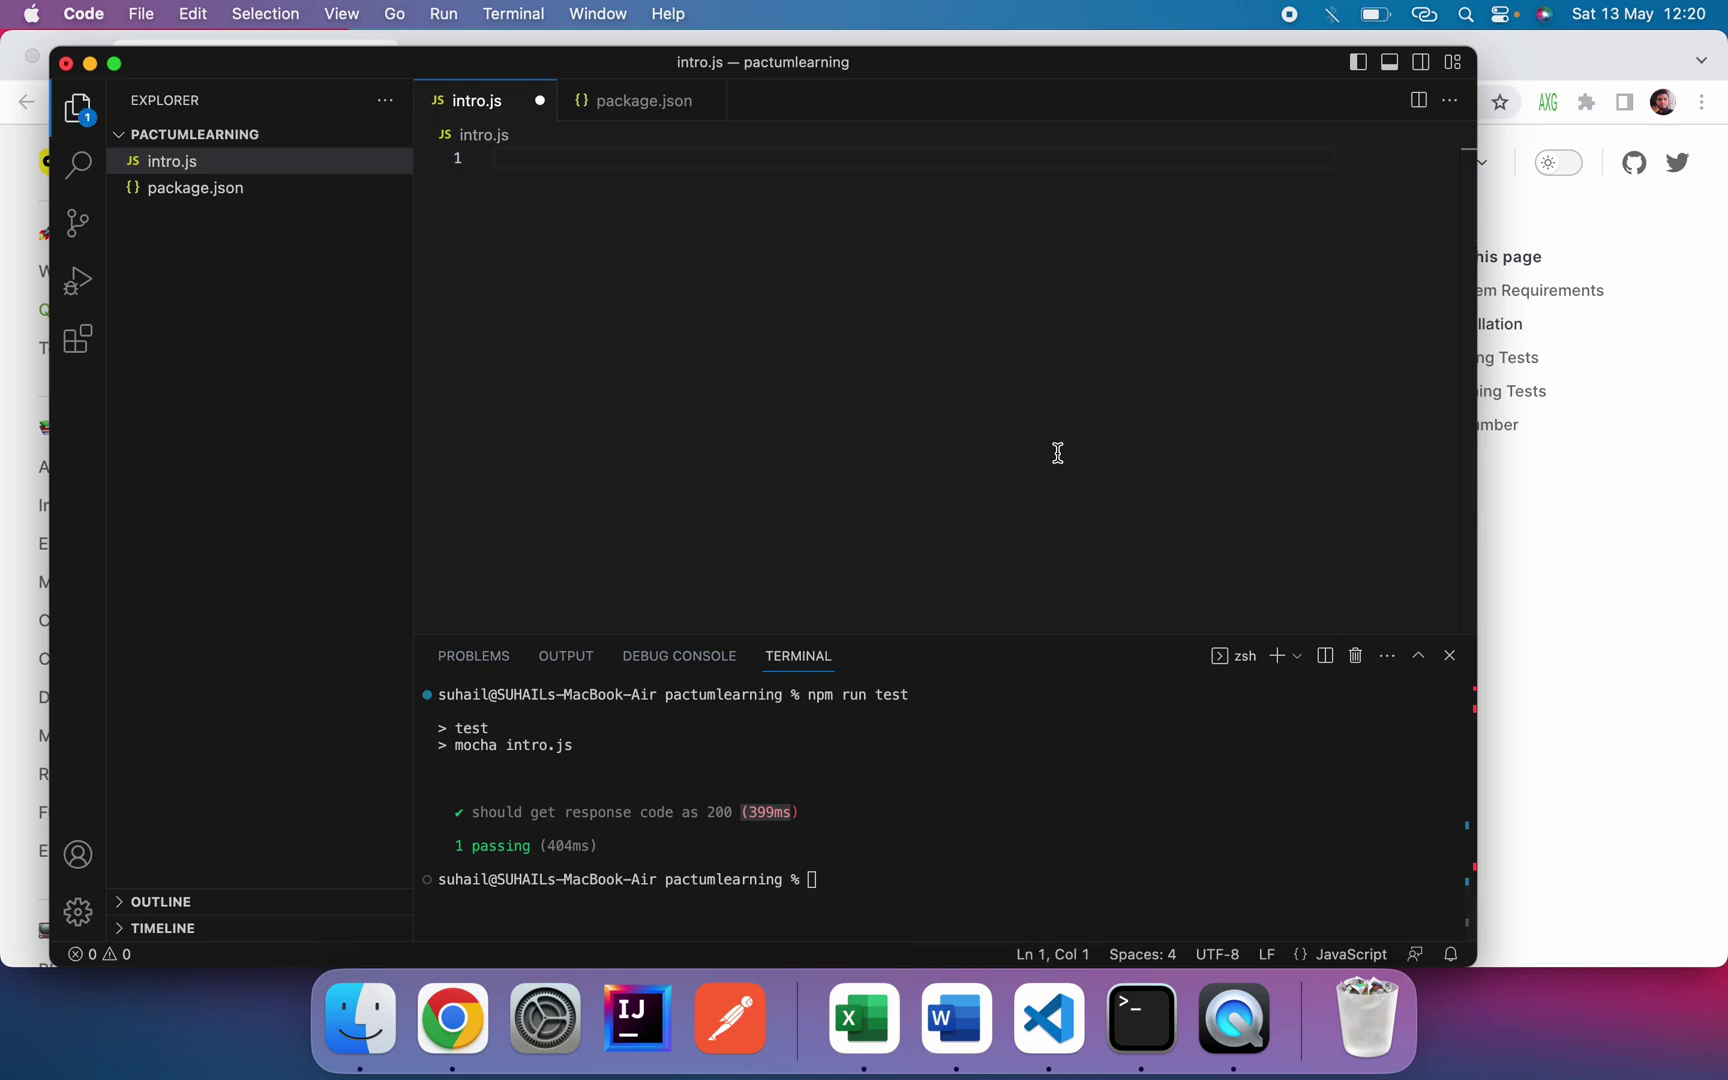
pyautogui.write('const ')
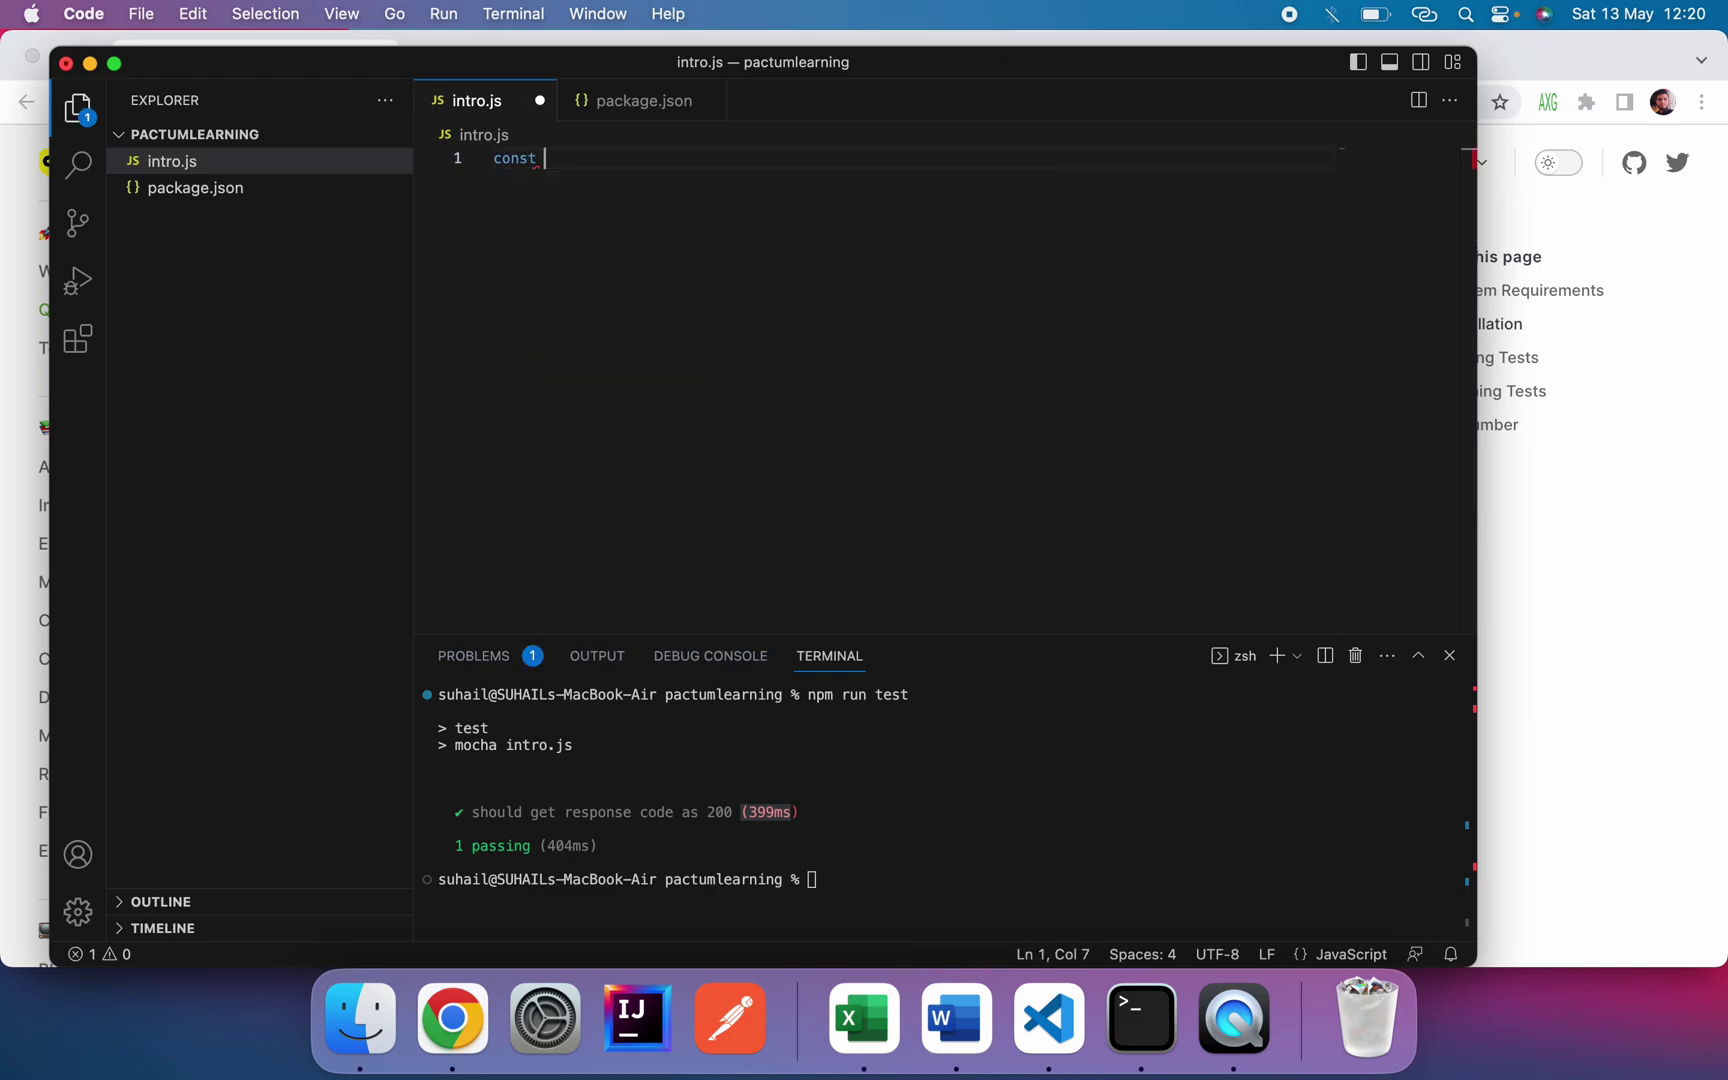
pyautogui.write('{sp')
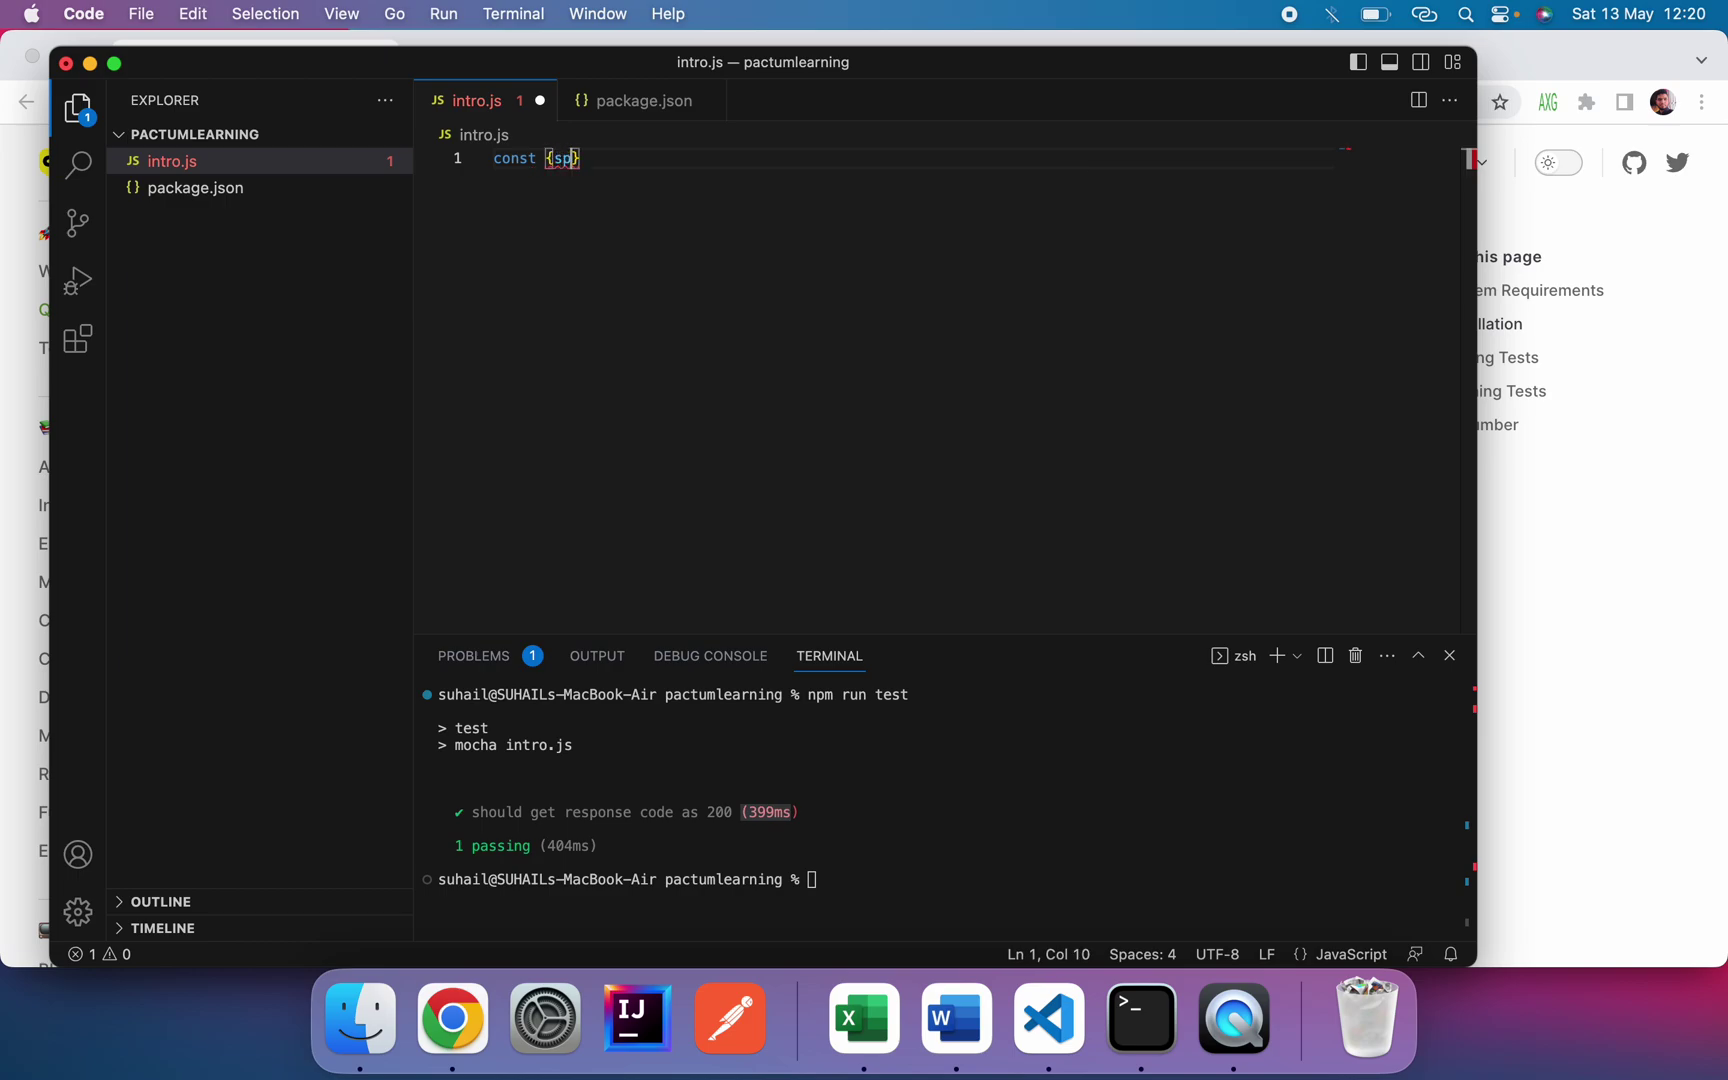
pyautogui.write('ec} =')
pyautogui.write(' req')
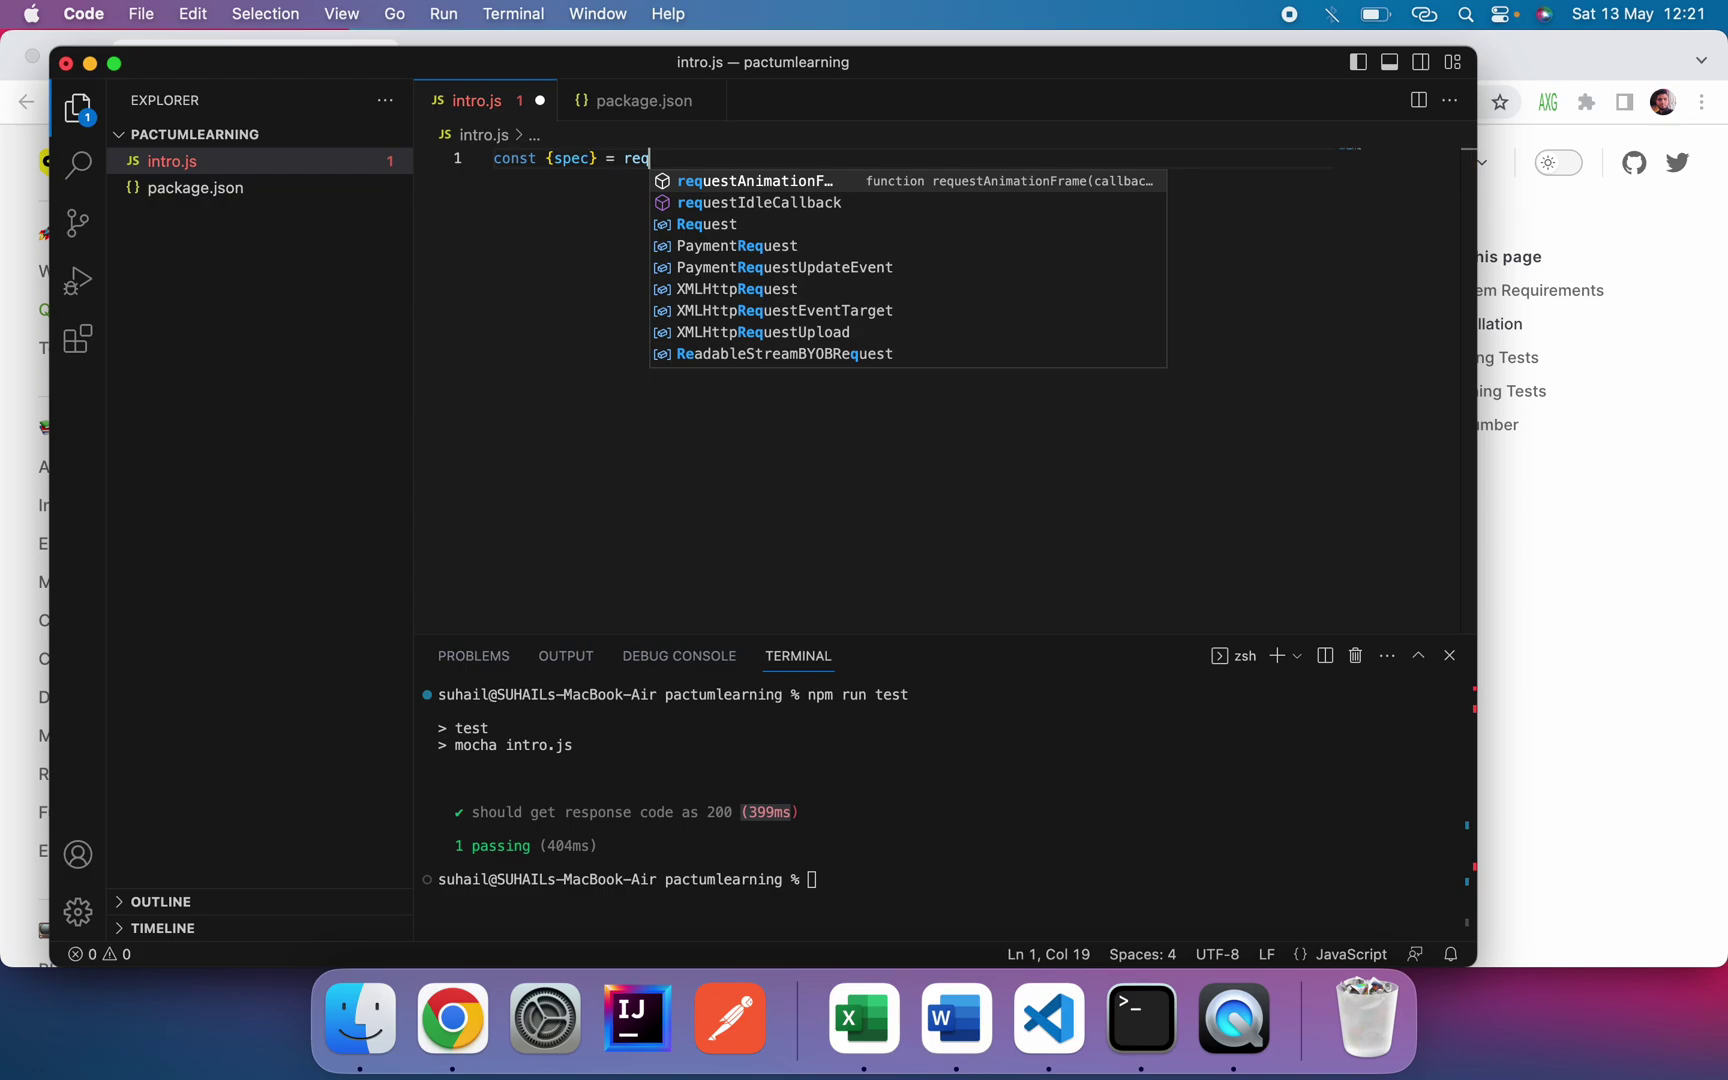
pyautogui.write('ui')
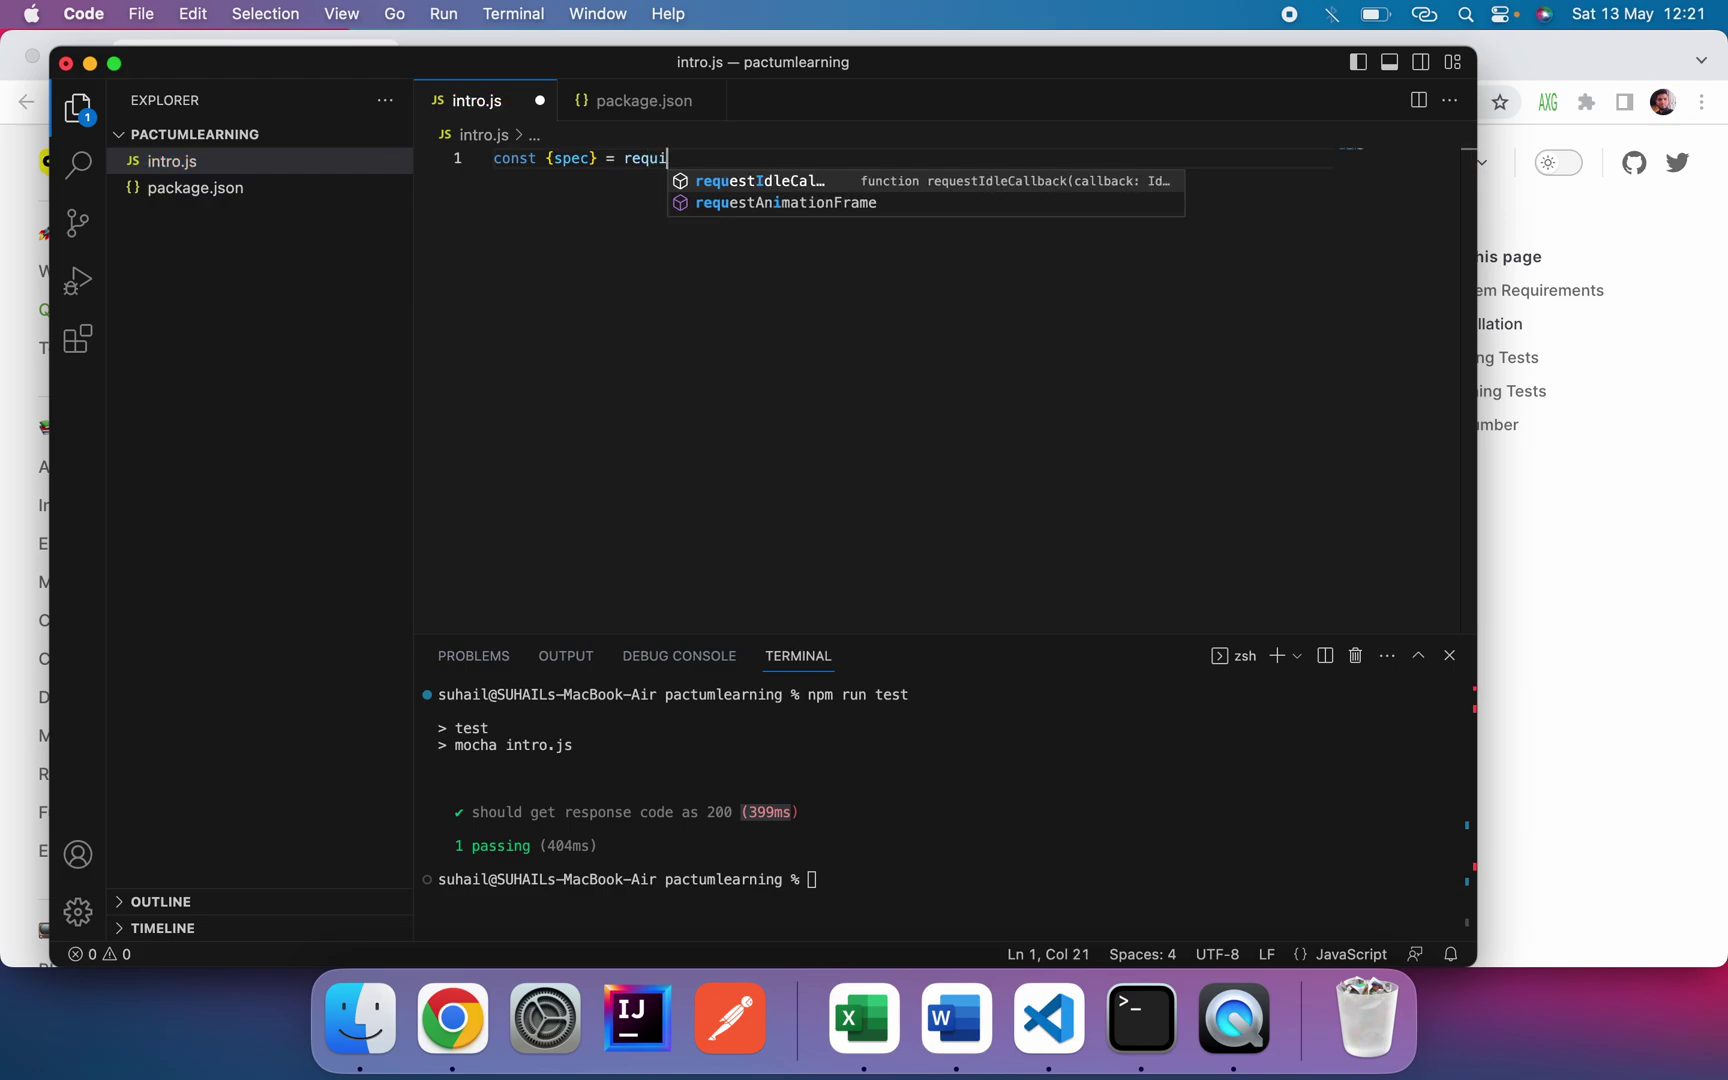
pyautogui.write('re')
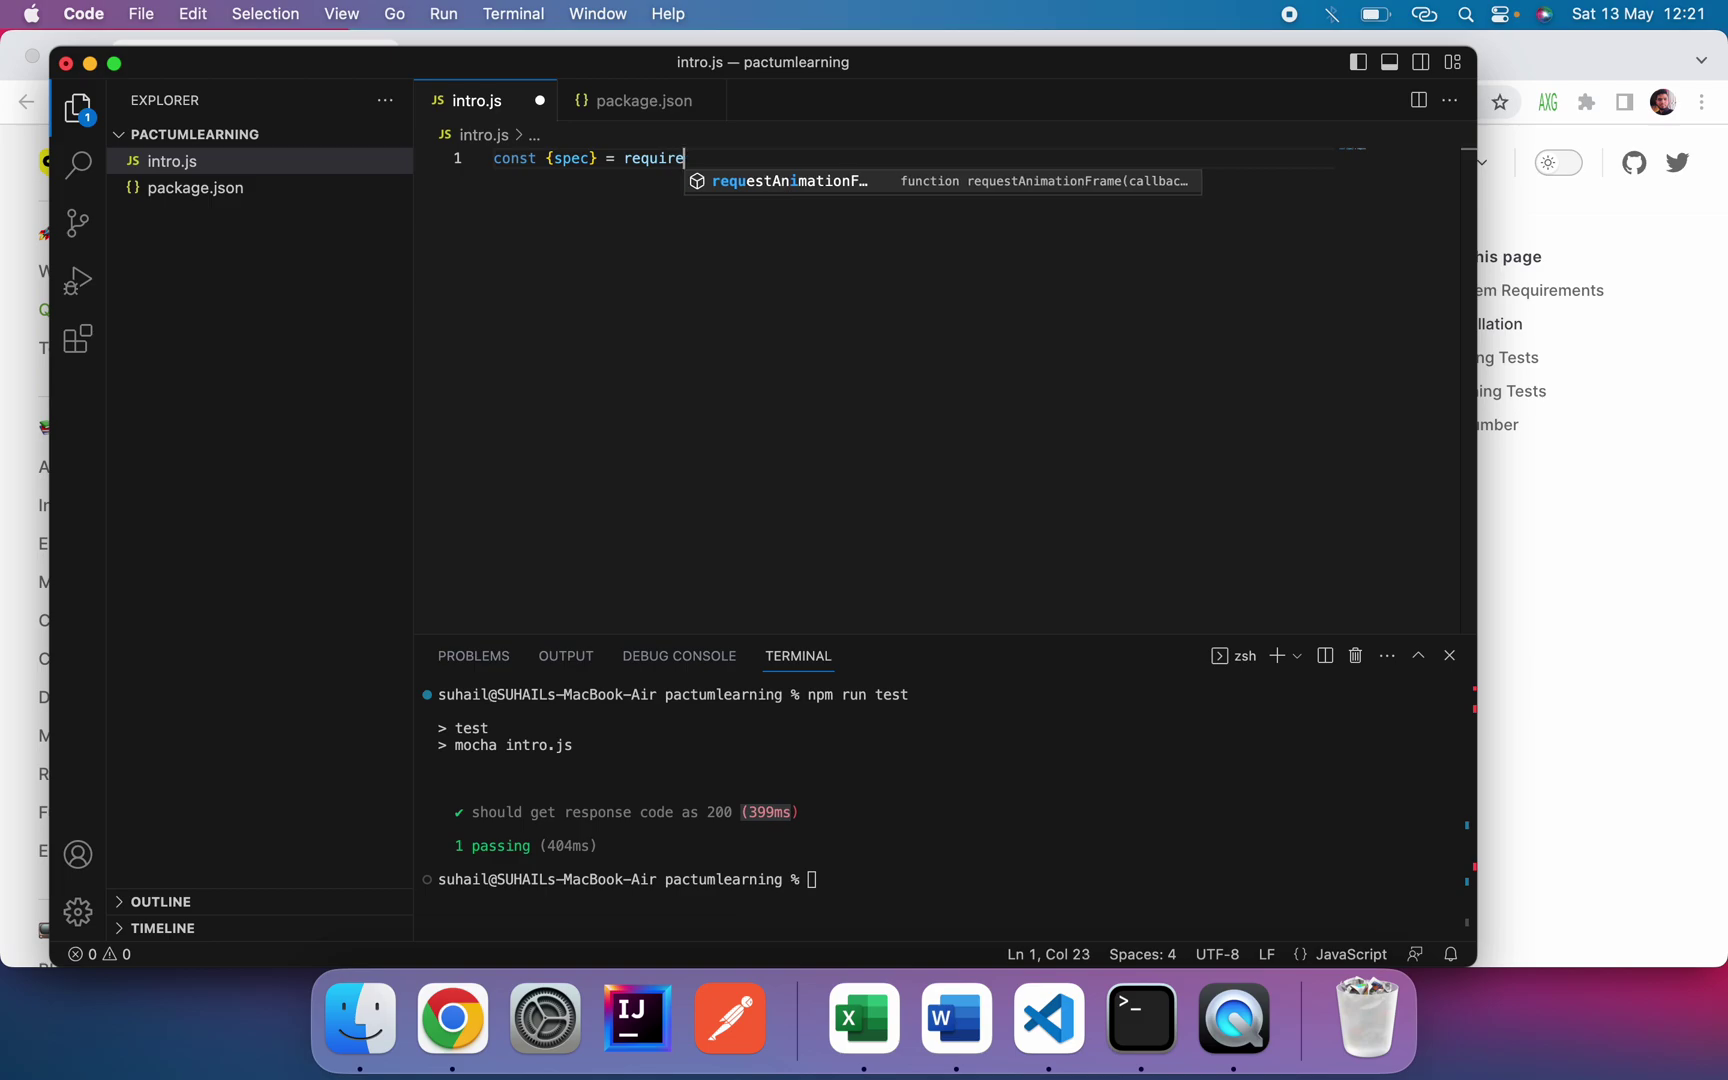
pyautogui.write("('pa")
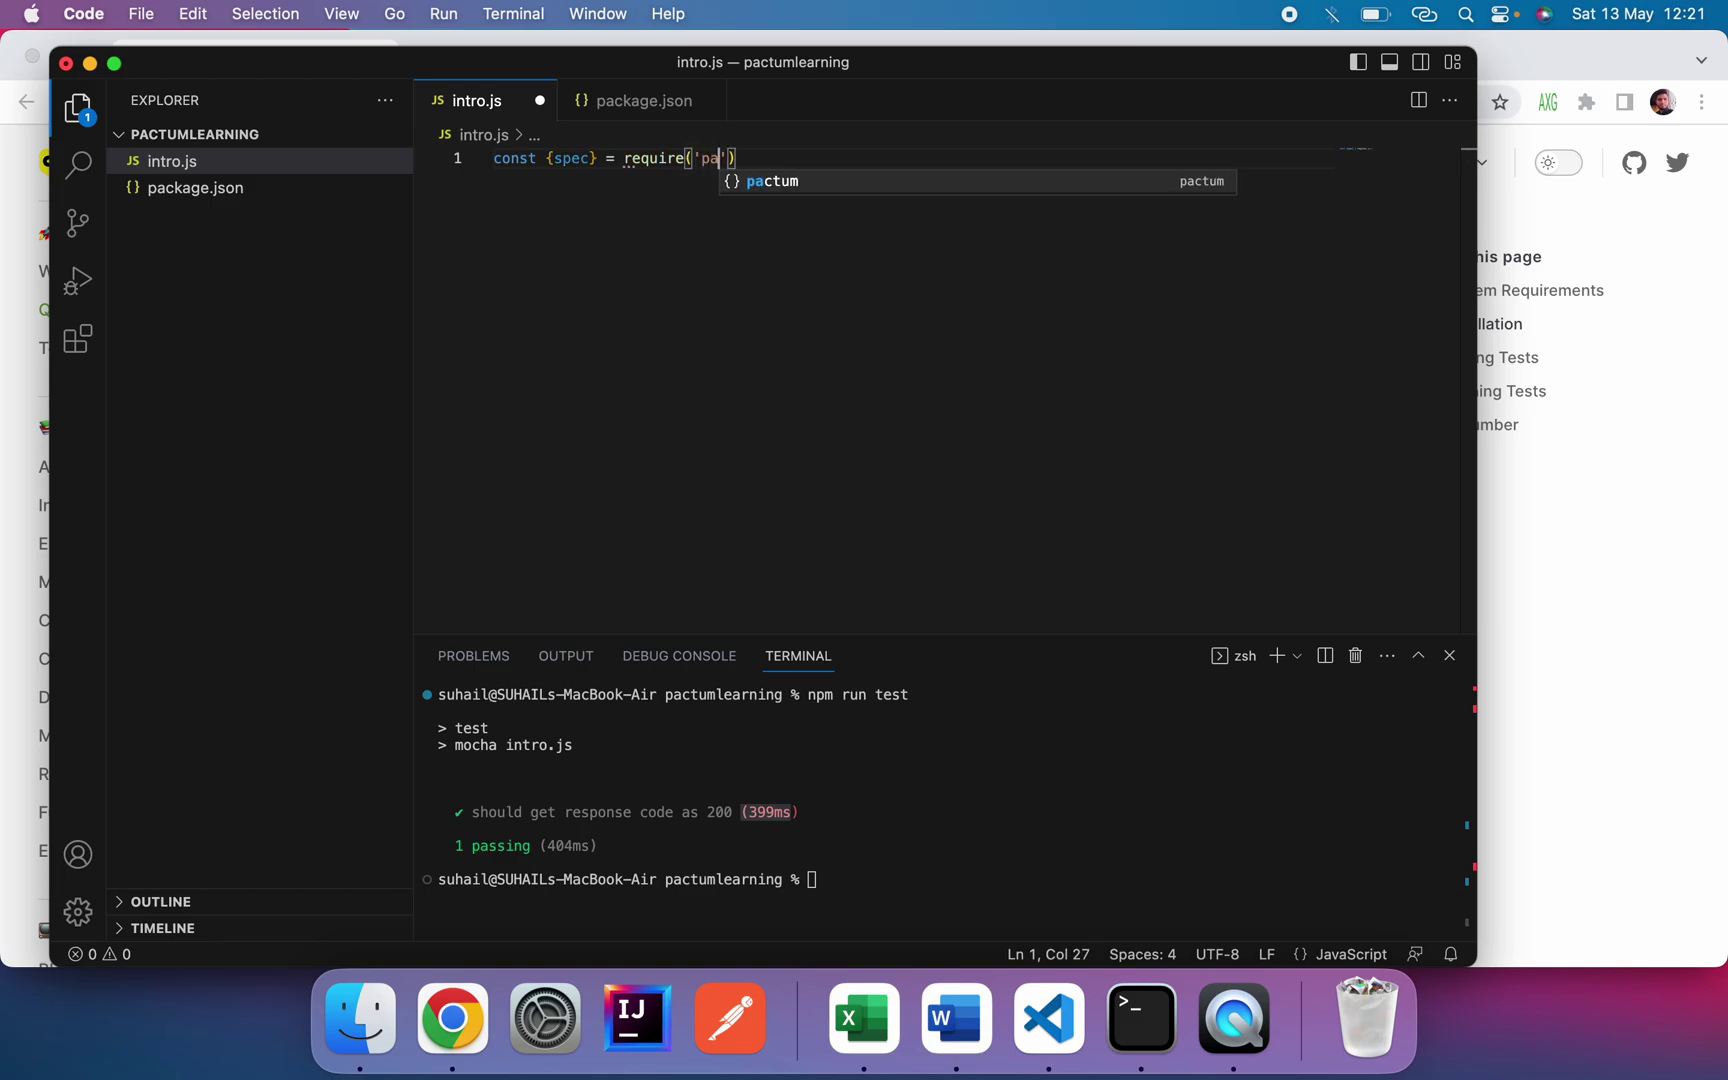
pyautogui.write("ctum')")
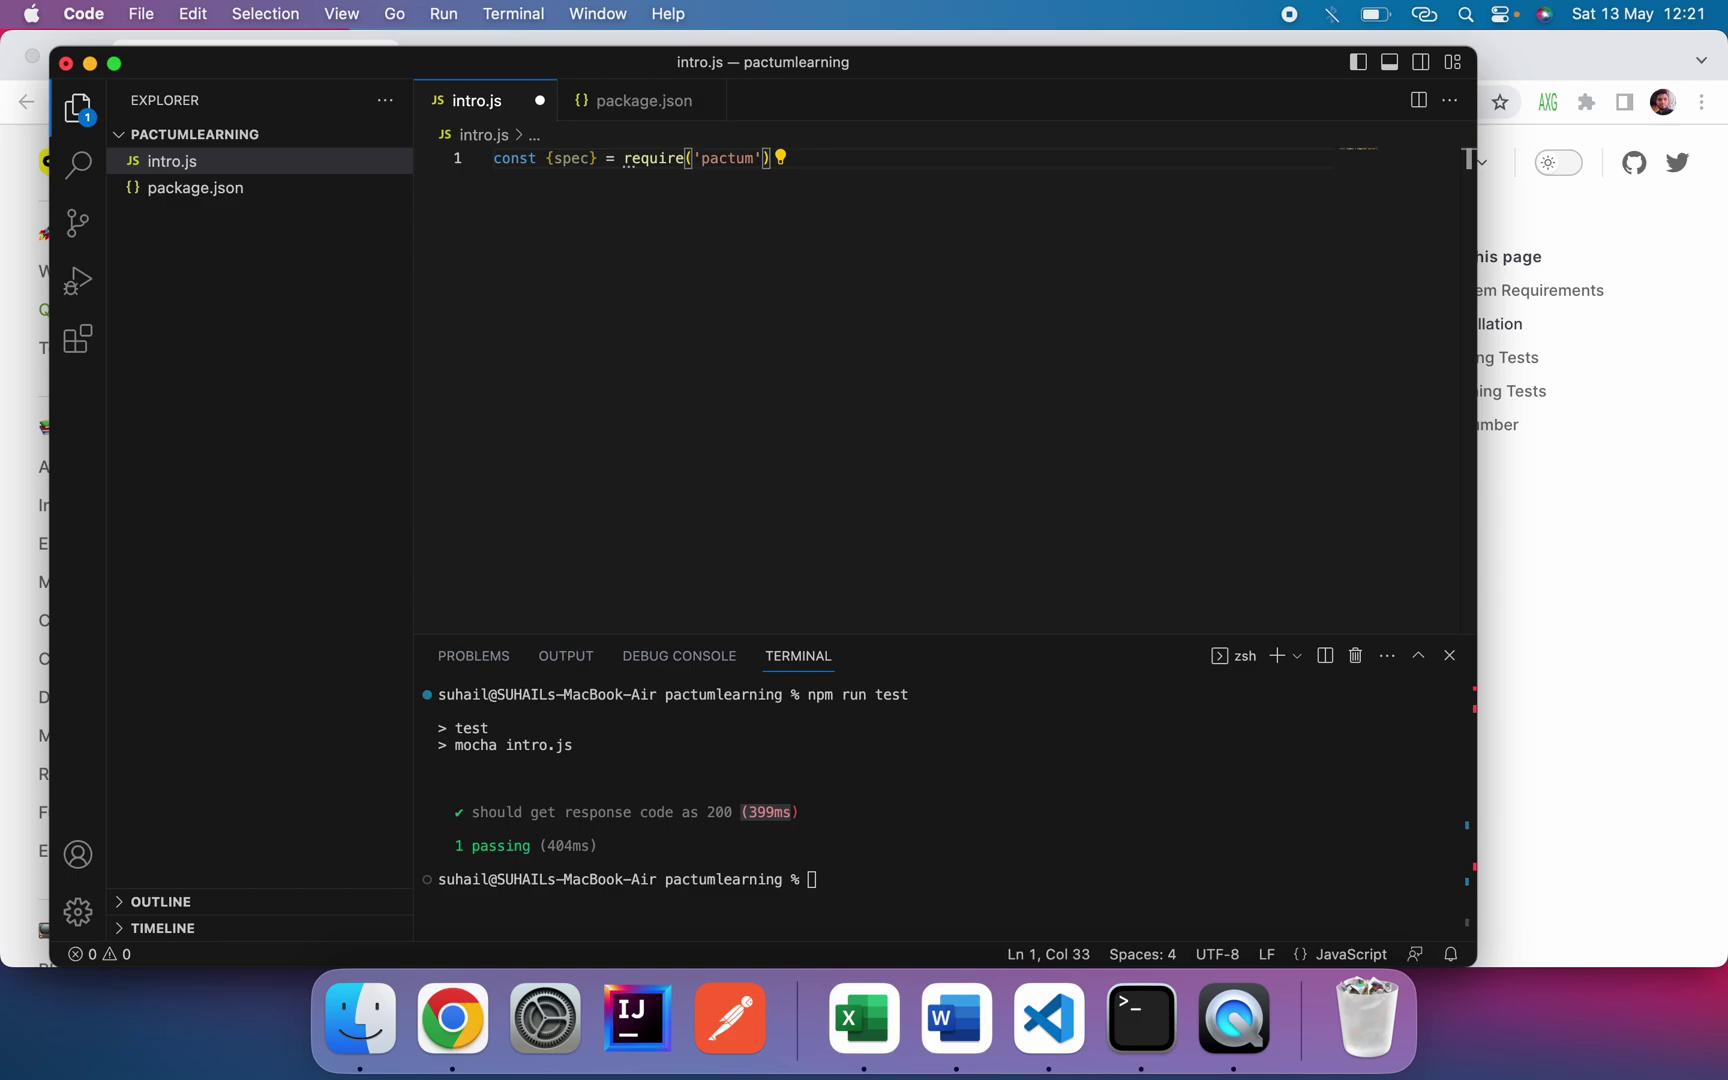
pyautogui.write(';')
pyautogui.press('Return')
pyautogui.press('Return')
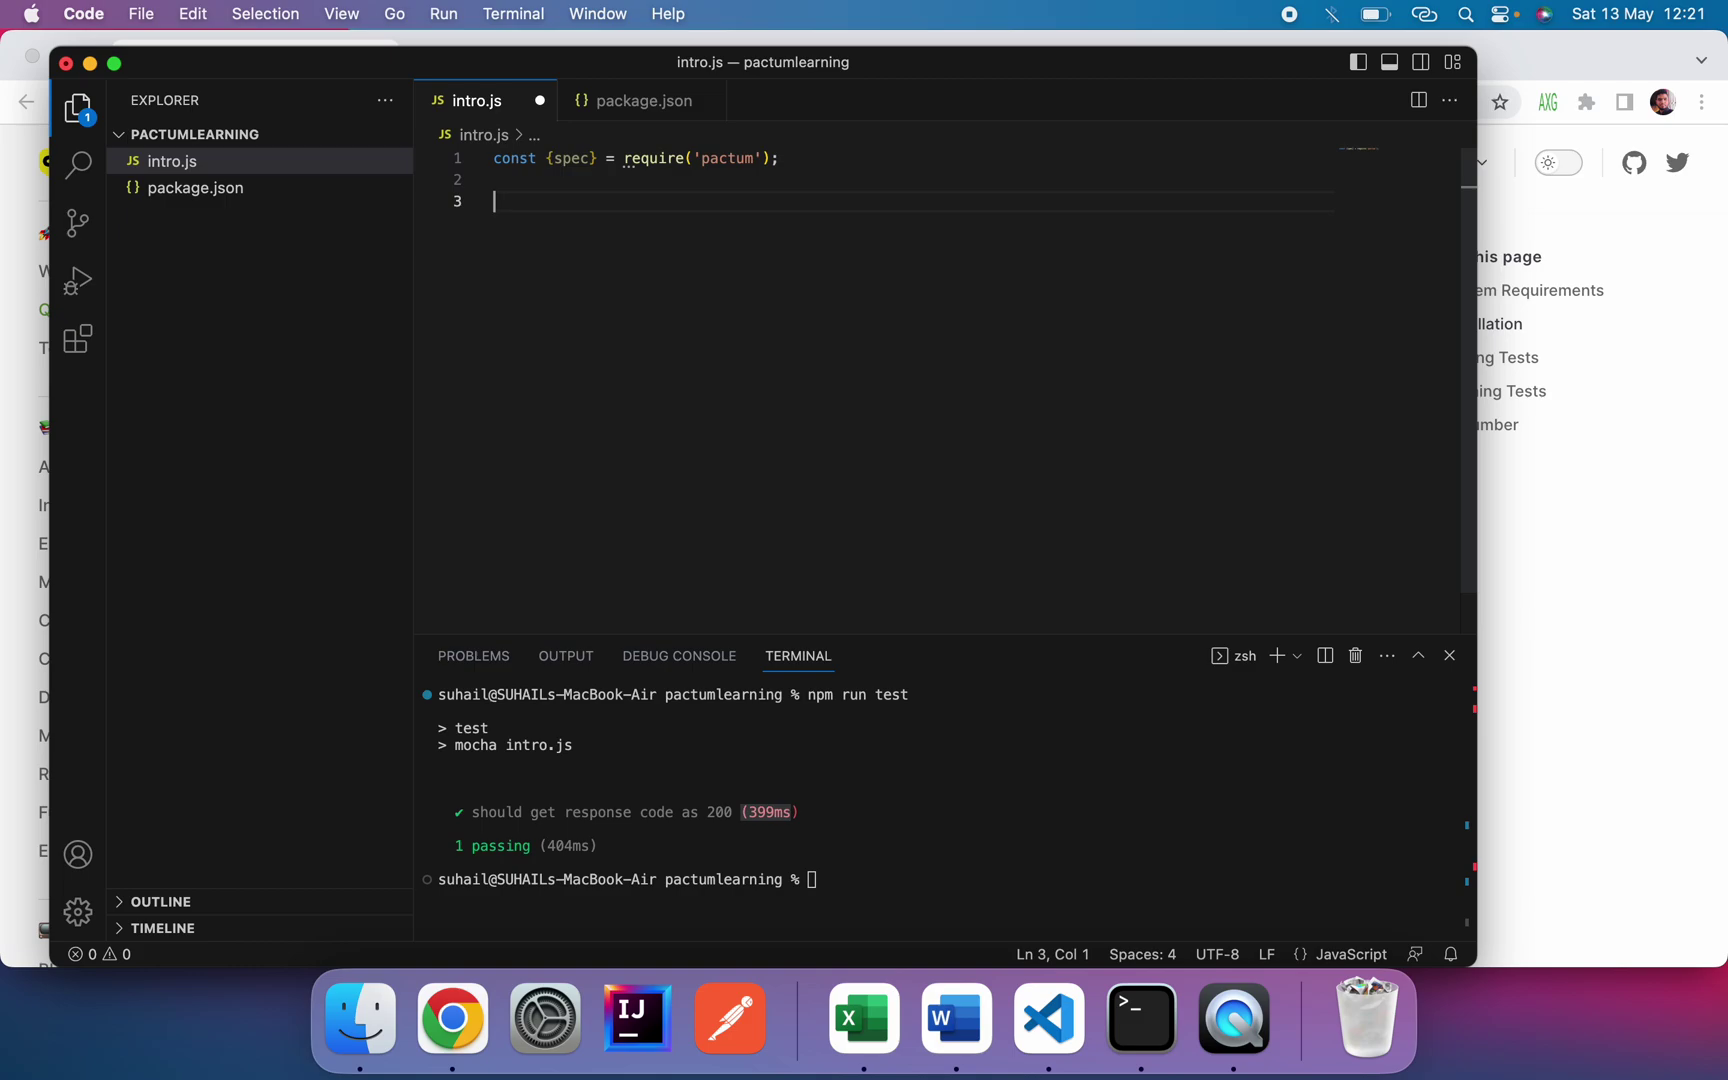
pyautogui.write('it')
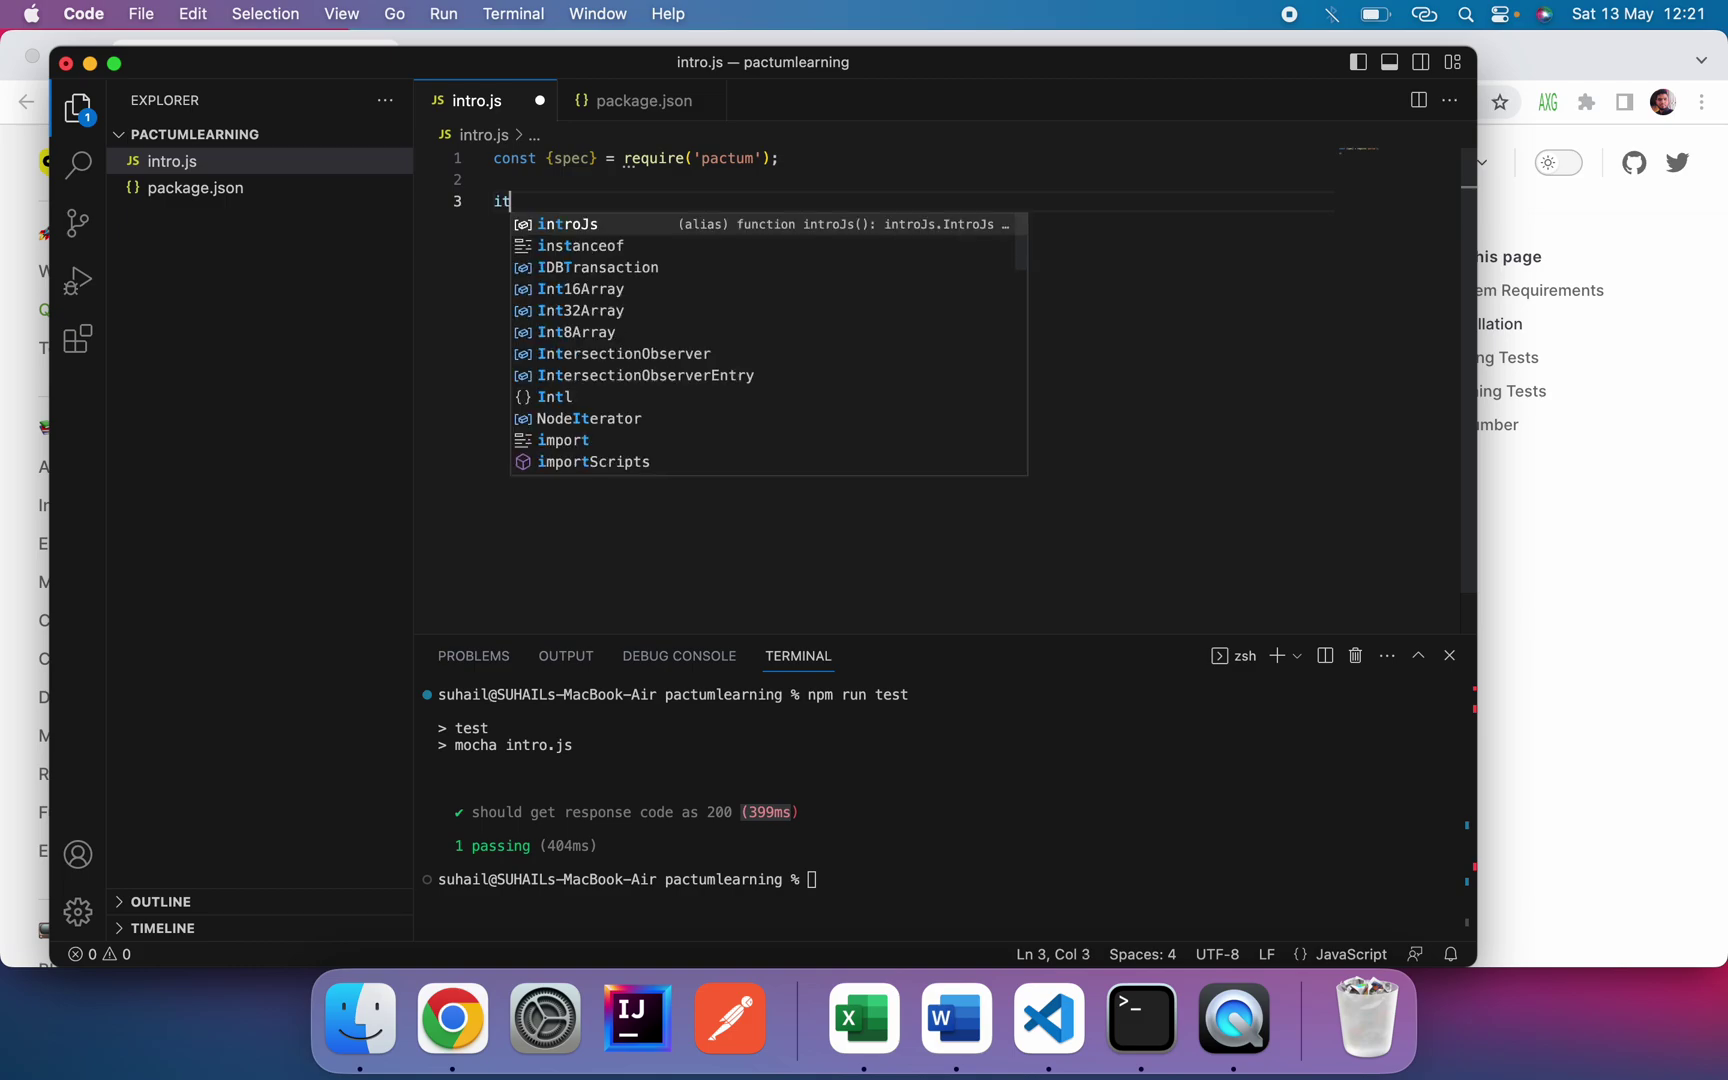
# Step: Start the async test 'should get response code as 200', fixing completion and spelling slips
pyautogui.press('Return')
pyautogui.press('BackSpace')
pyautogui.press('BackSpace')
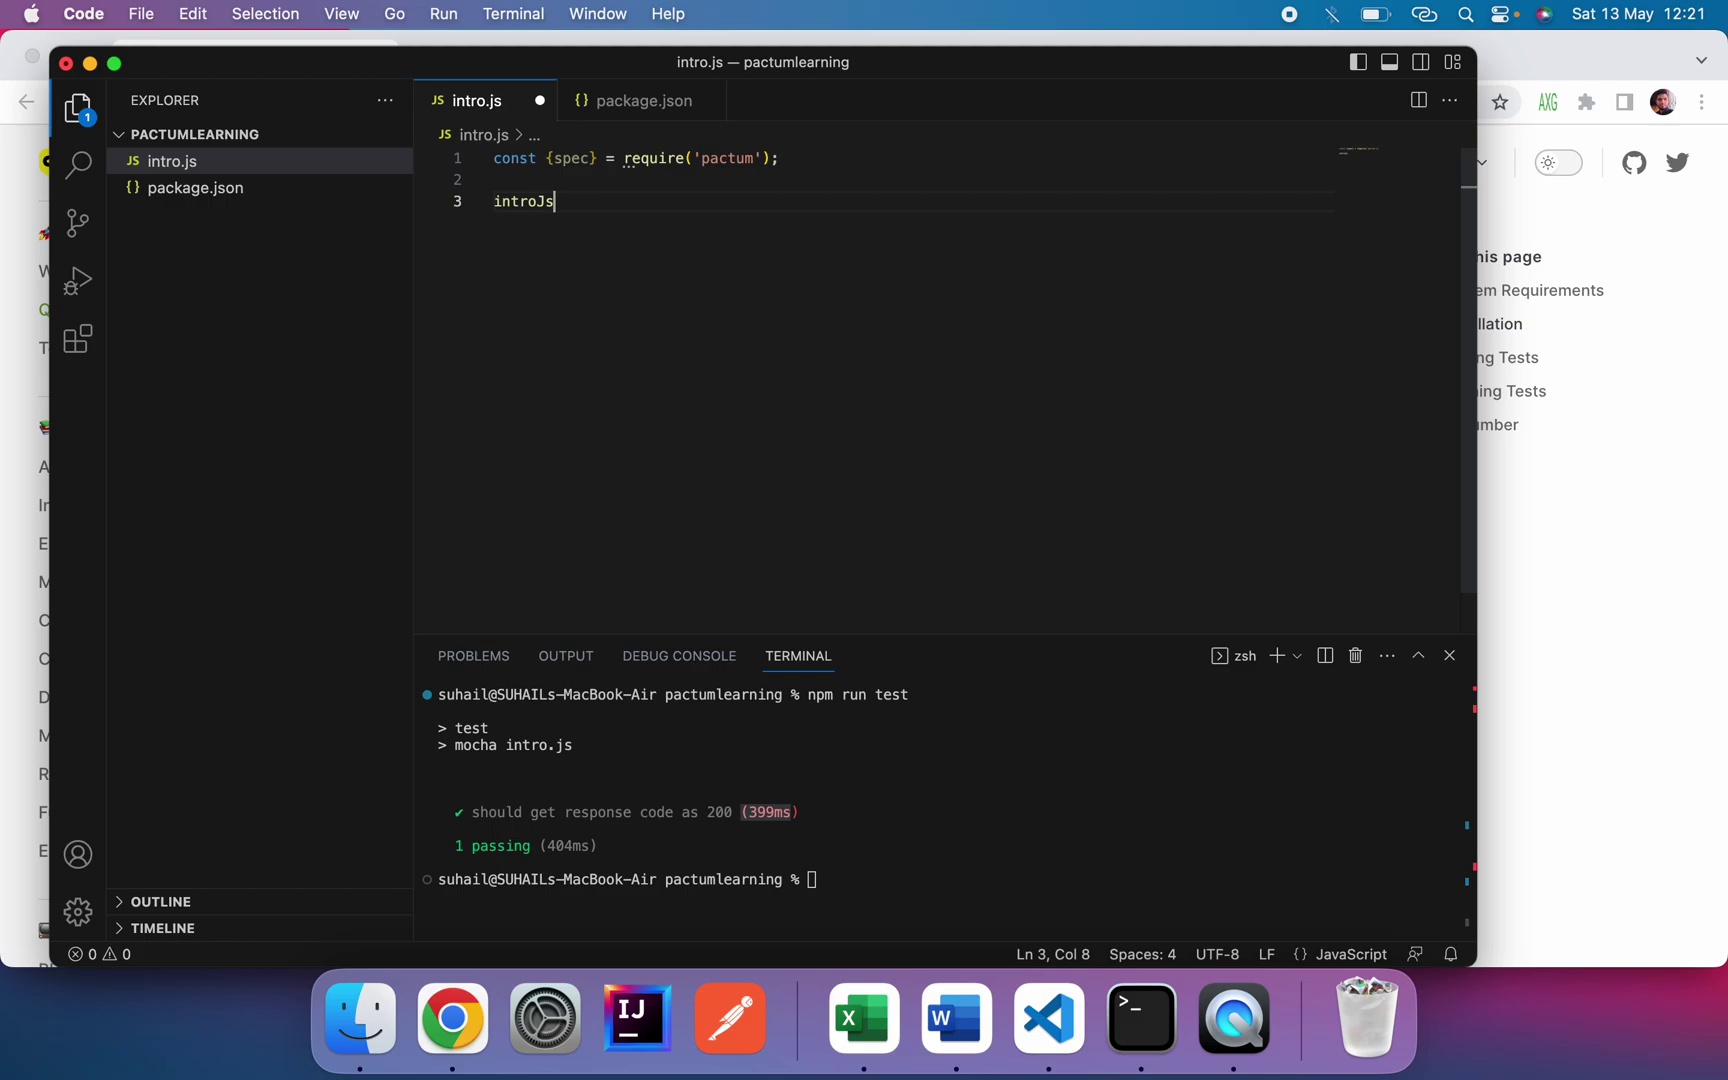
pyautogui.press('BackSpace')
pyautogui.press('BackSpace')
pyautogui.press('BackSpace')
pyautogui.press('BackSpace')
pyautogui.press('BackSpace')
pyautogui.write('t')
pyautogui.write(' (')
pyautogui.press('Left')
pyautogui.press('BackSpace')
pyautogui.press('Right')
pyautogui.write("'")
pyautogui.write('shpu')
pyautogui.press('BackSpace')
pyautogui.press('BackSpace')
pyautogui.write('oul')
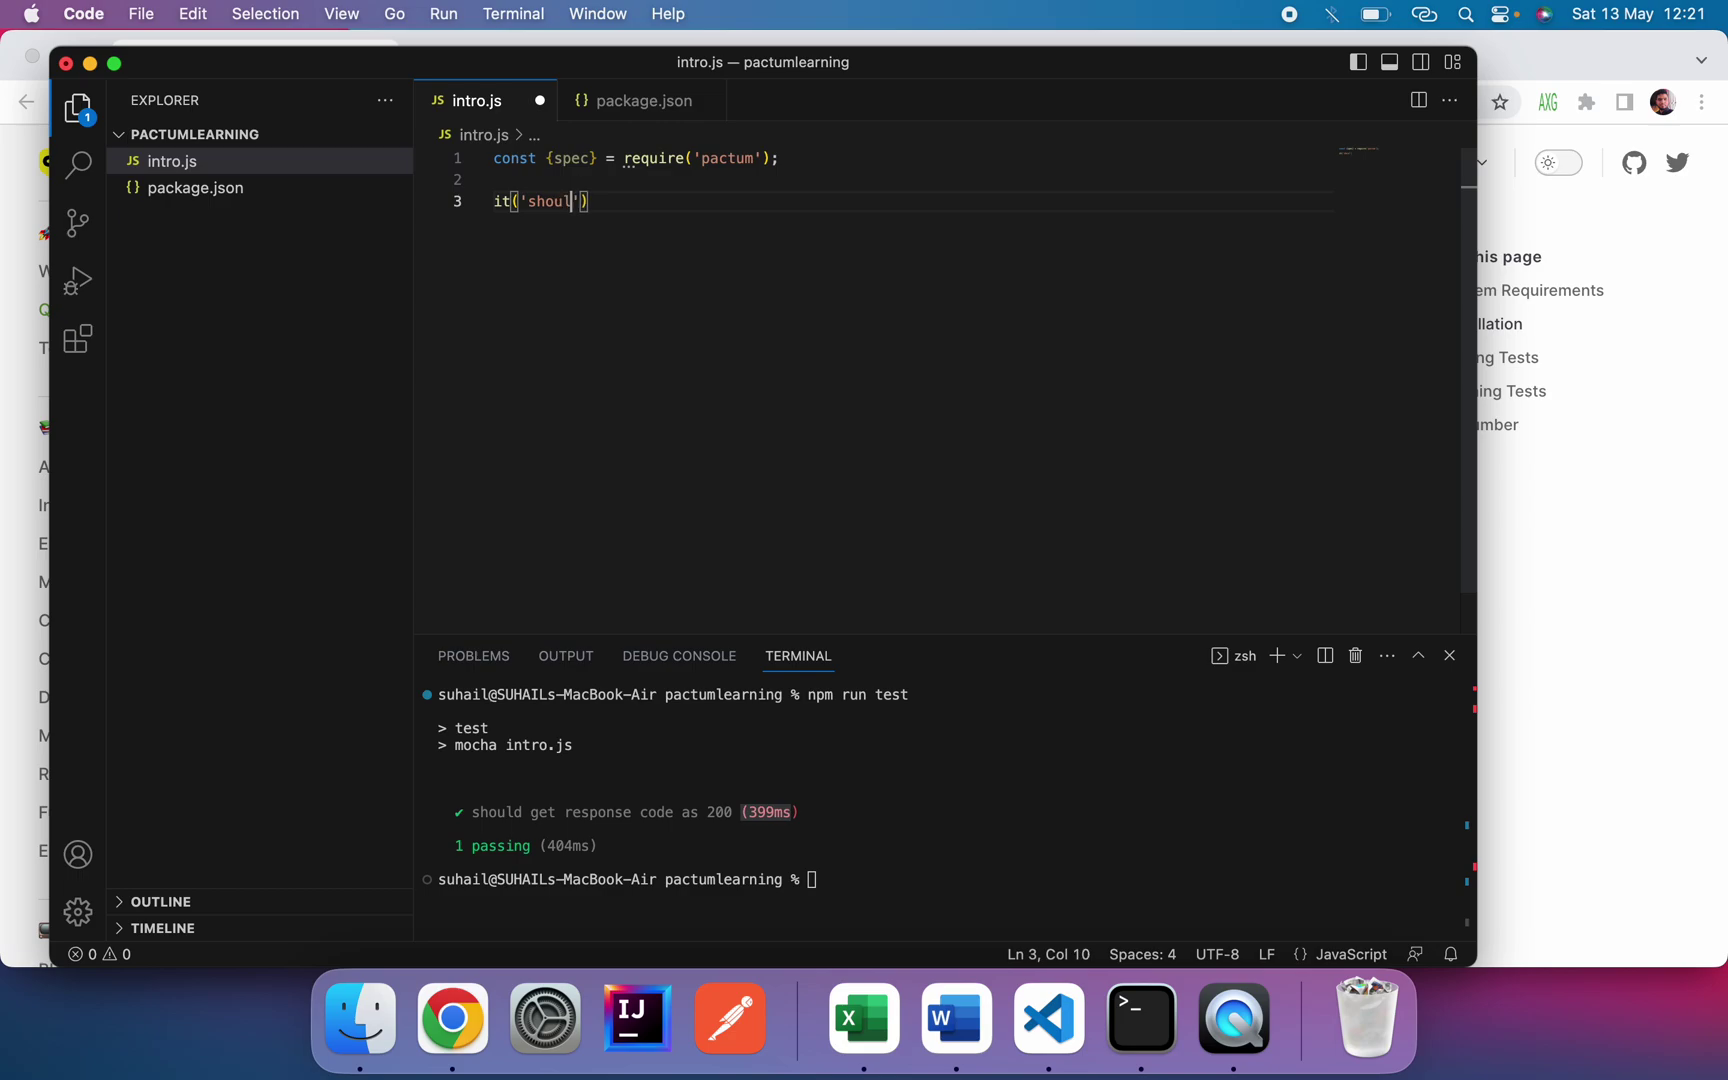
pyautogui.write('d ')
pyautogui.write('get re')
pyautogui.write('sp')
pyautogui.write('o')
pyautogui.press('BackSpace')
pyautogui.write('nse c')
pyautogui.write('ode as 20')
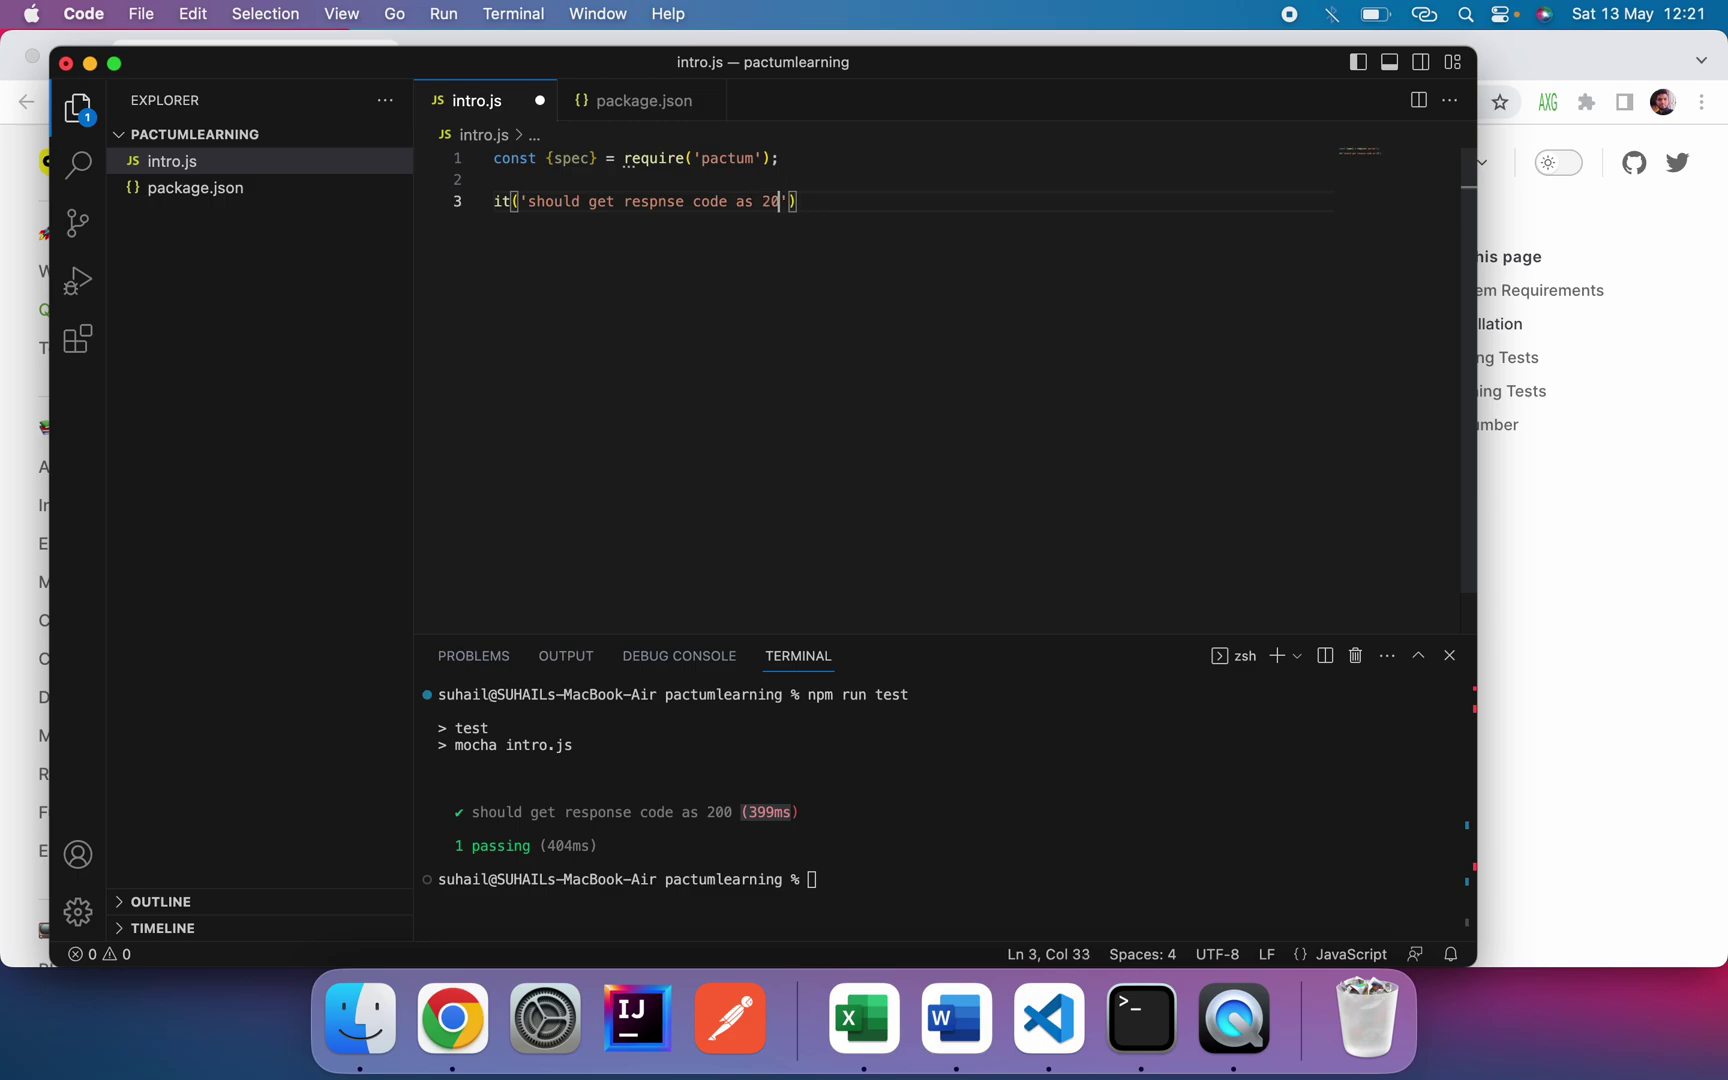
pyautogui.write('0')
pyautogui.press('Left')
pyautogui.press('Left')
pyautogui.press('Left')
pyautogui.press('Left')
pyautogui.press('Left')
pyautogui.press('Left')
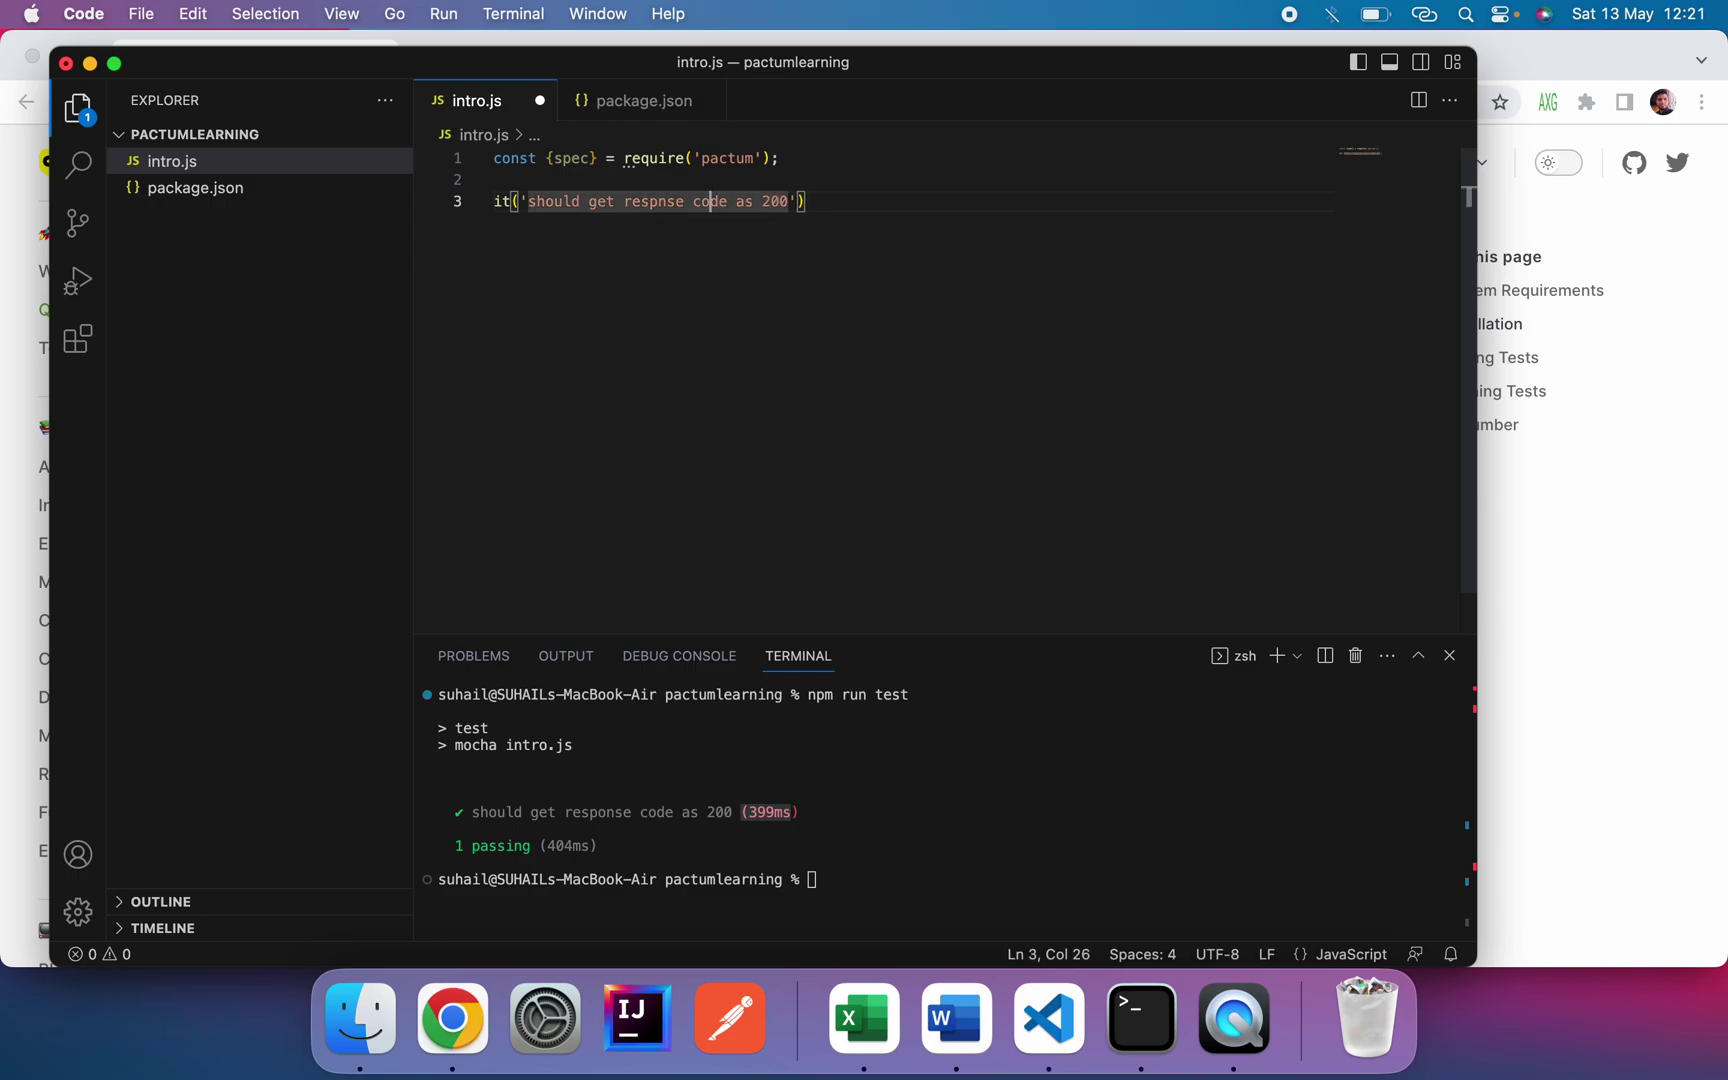
pyautogui.press('Left')
pyautogui.press('Left')
pyautogui.press('Left')
pyautogui.write('o')
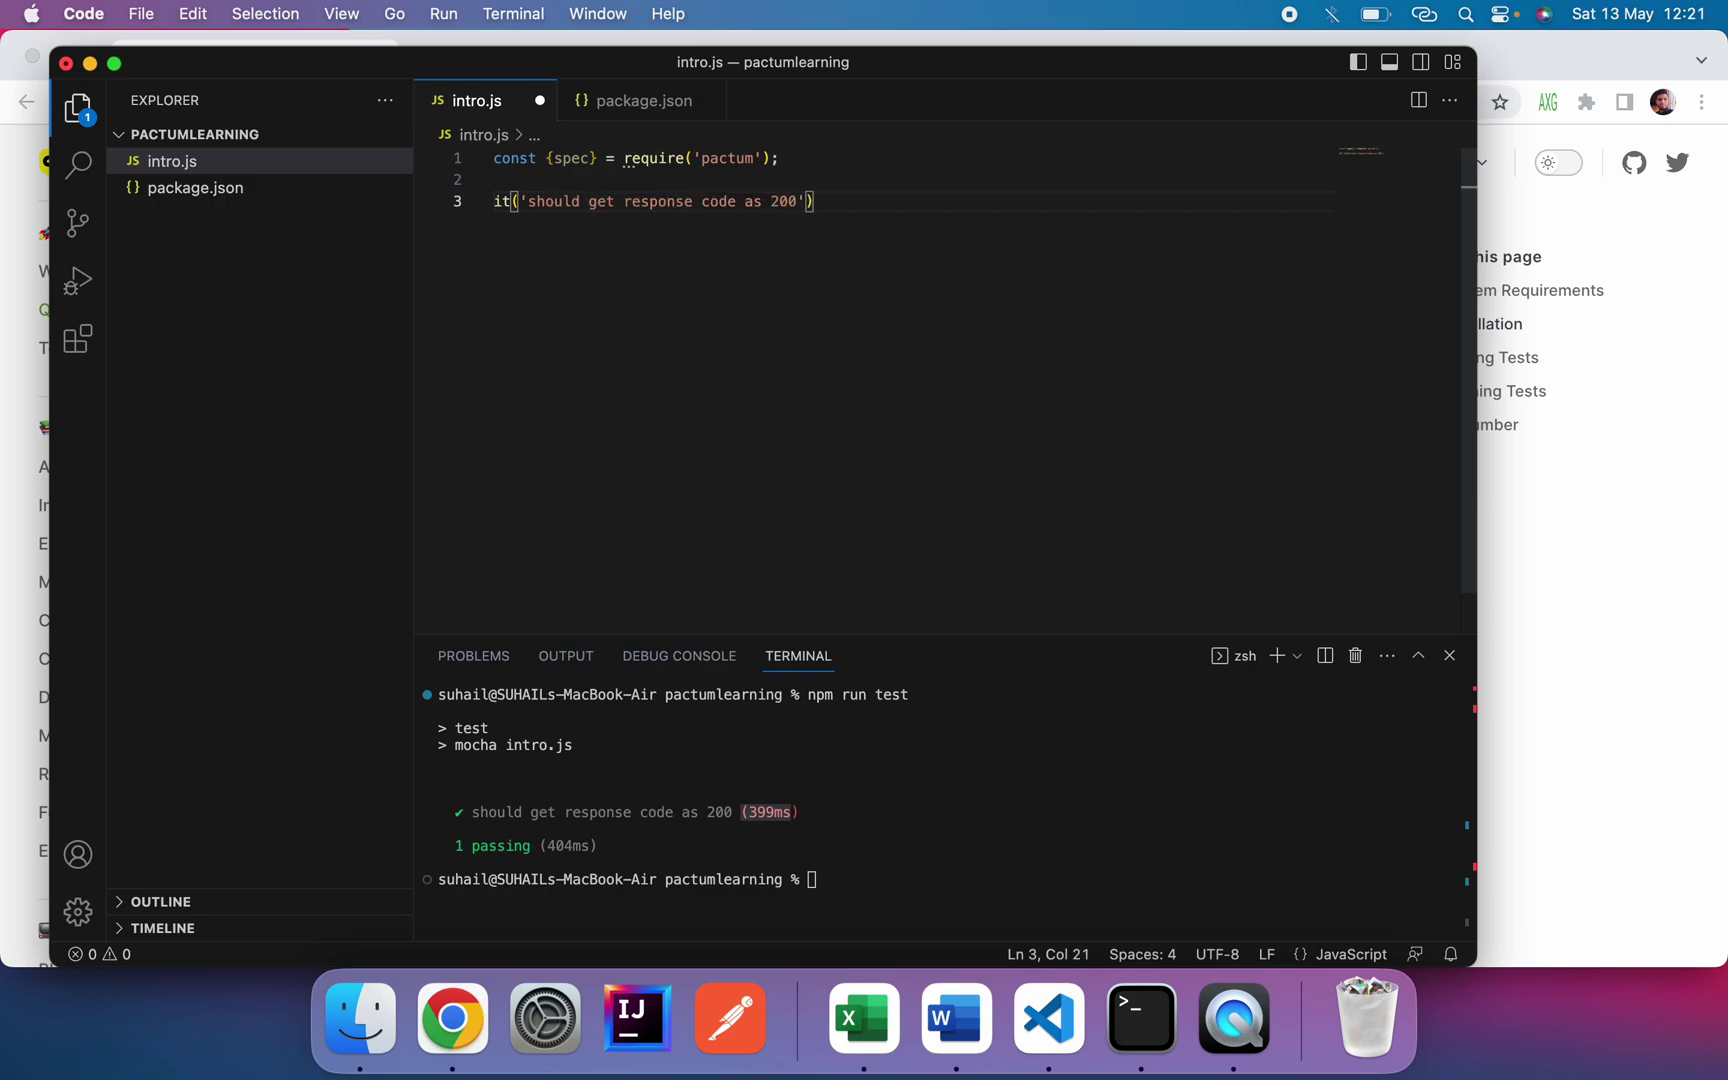
pyautogui.press('Right')
pyautogui.press('Right')
pyautogui.press('Right')
pyautogui.press('Right')
pyautogui.press('Right')
pyautogui.press('Right')
pyautogui.press('Right')
pyautogui.press('Right')
pyautogui.press('Right')
pyautogui.press('Right')
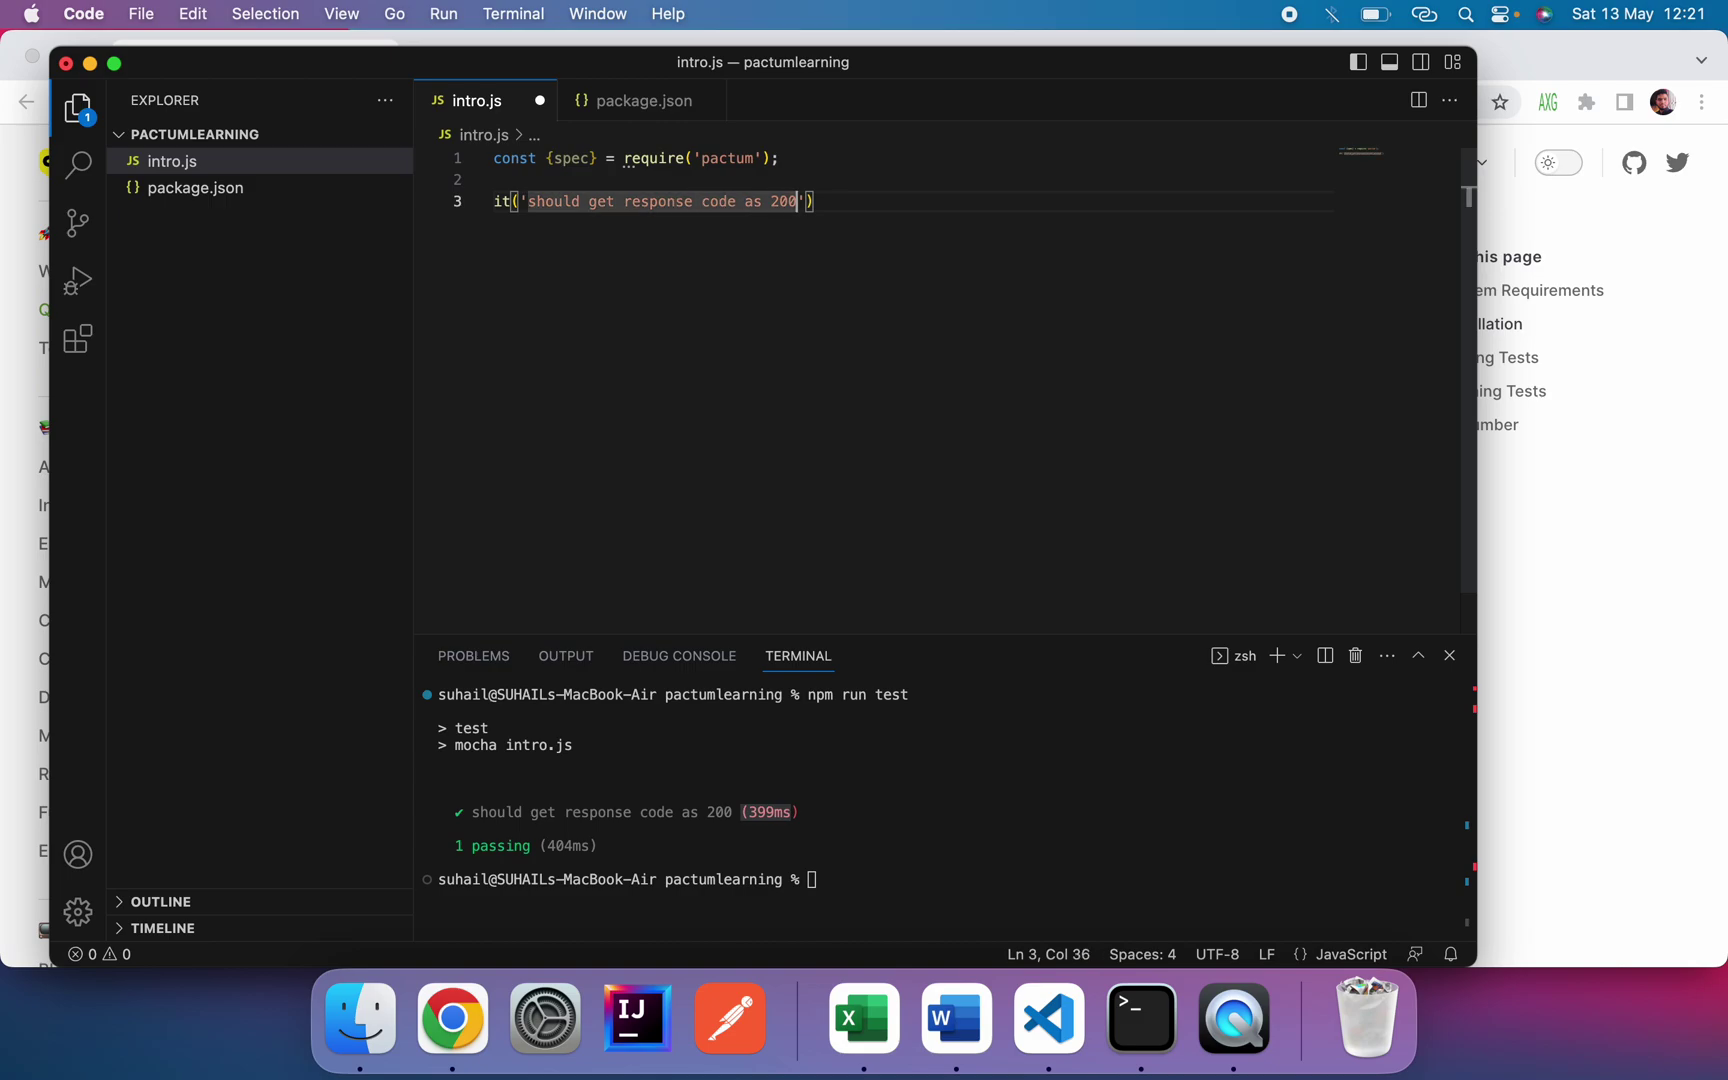
pyautogui.press('Right')
pyautogui.write(', ')
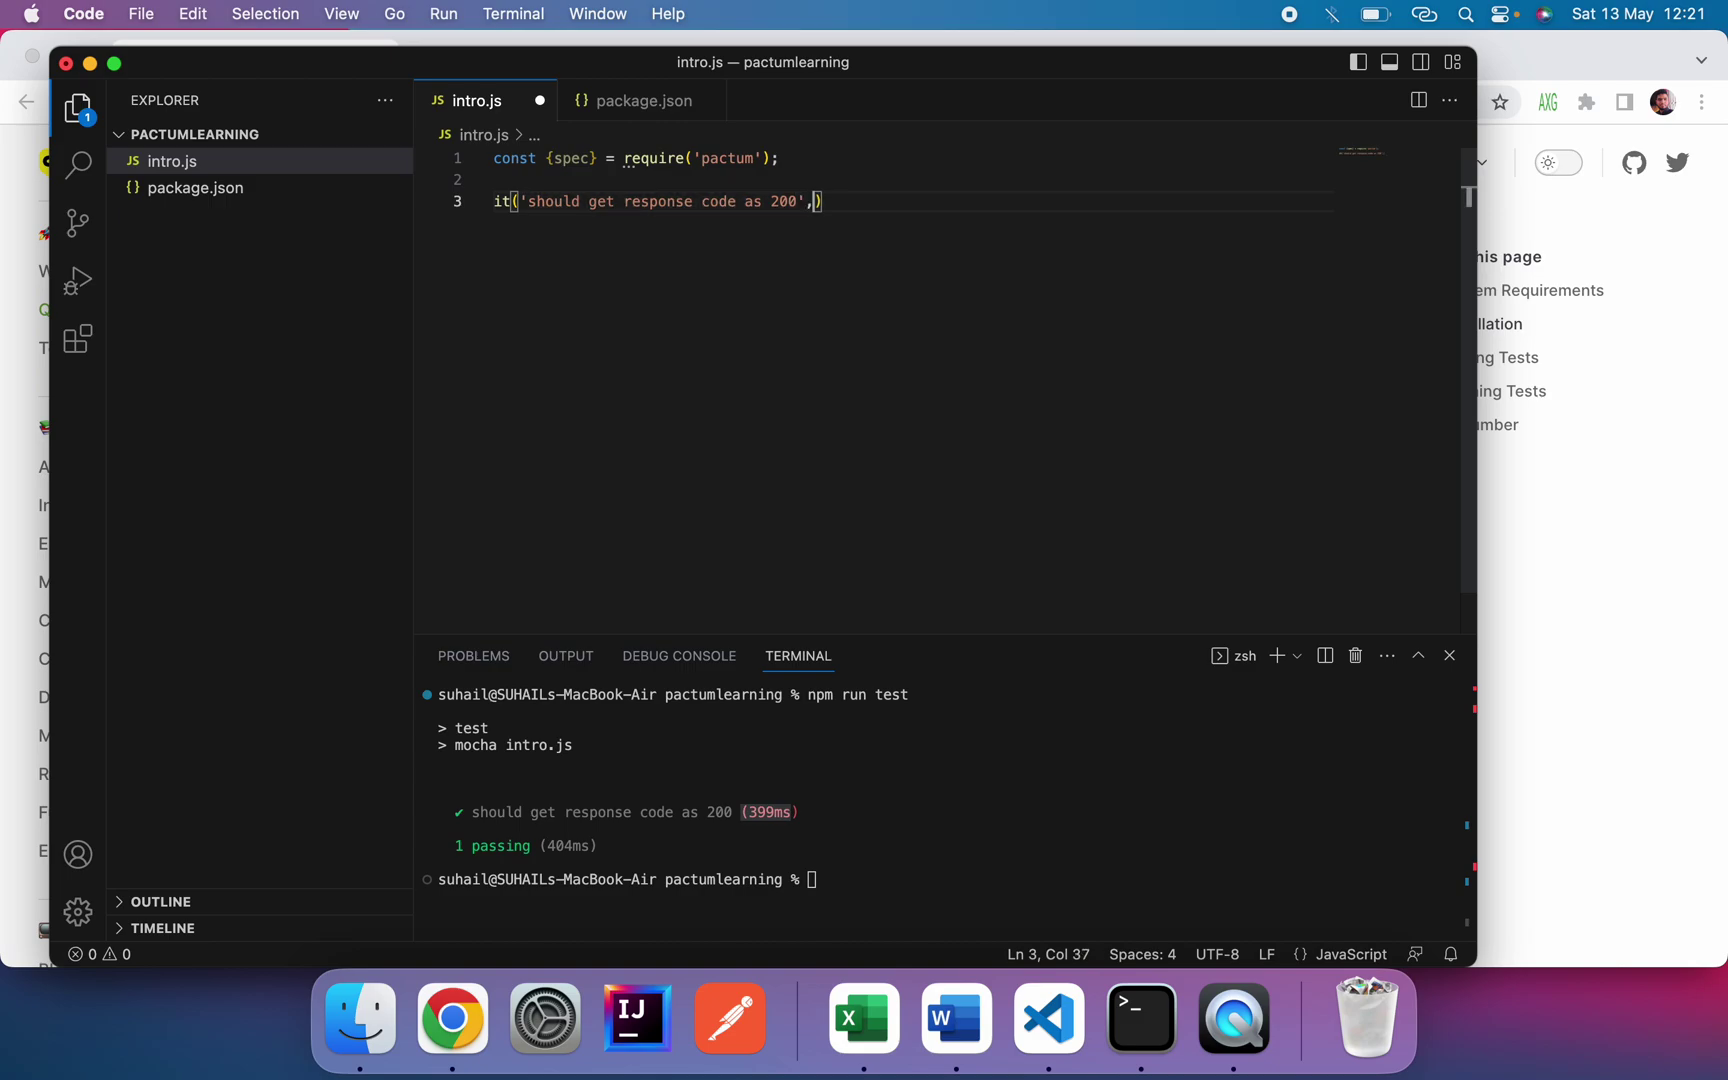
pyautogui.write('async ')
pyautogui.write('(')
pyautogui.write(') =')
pyautogui.write('>{')
# Step: Write an indented test body with await spec() followed by an empty .get('') call
pyautogui.press('Return')
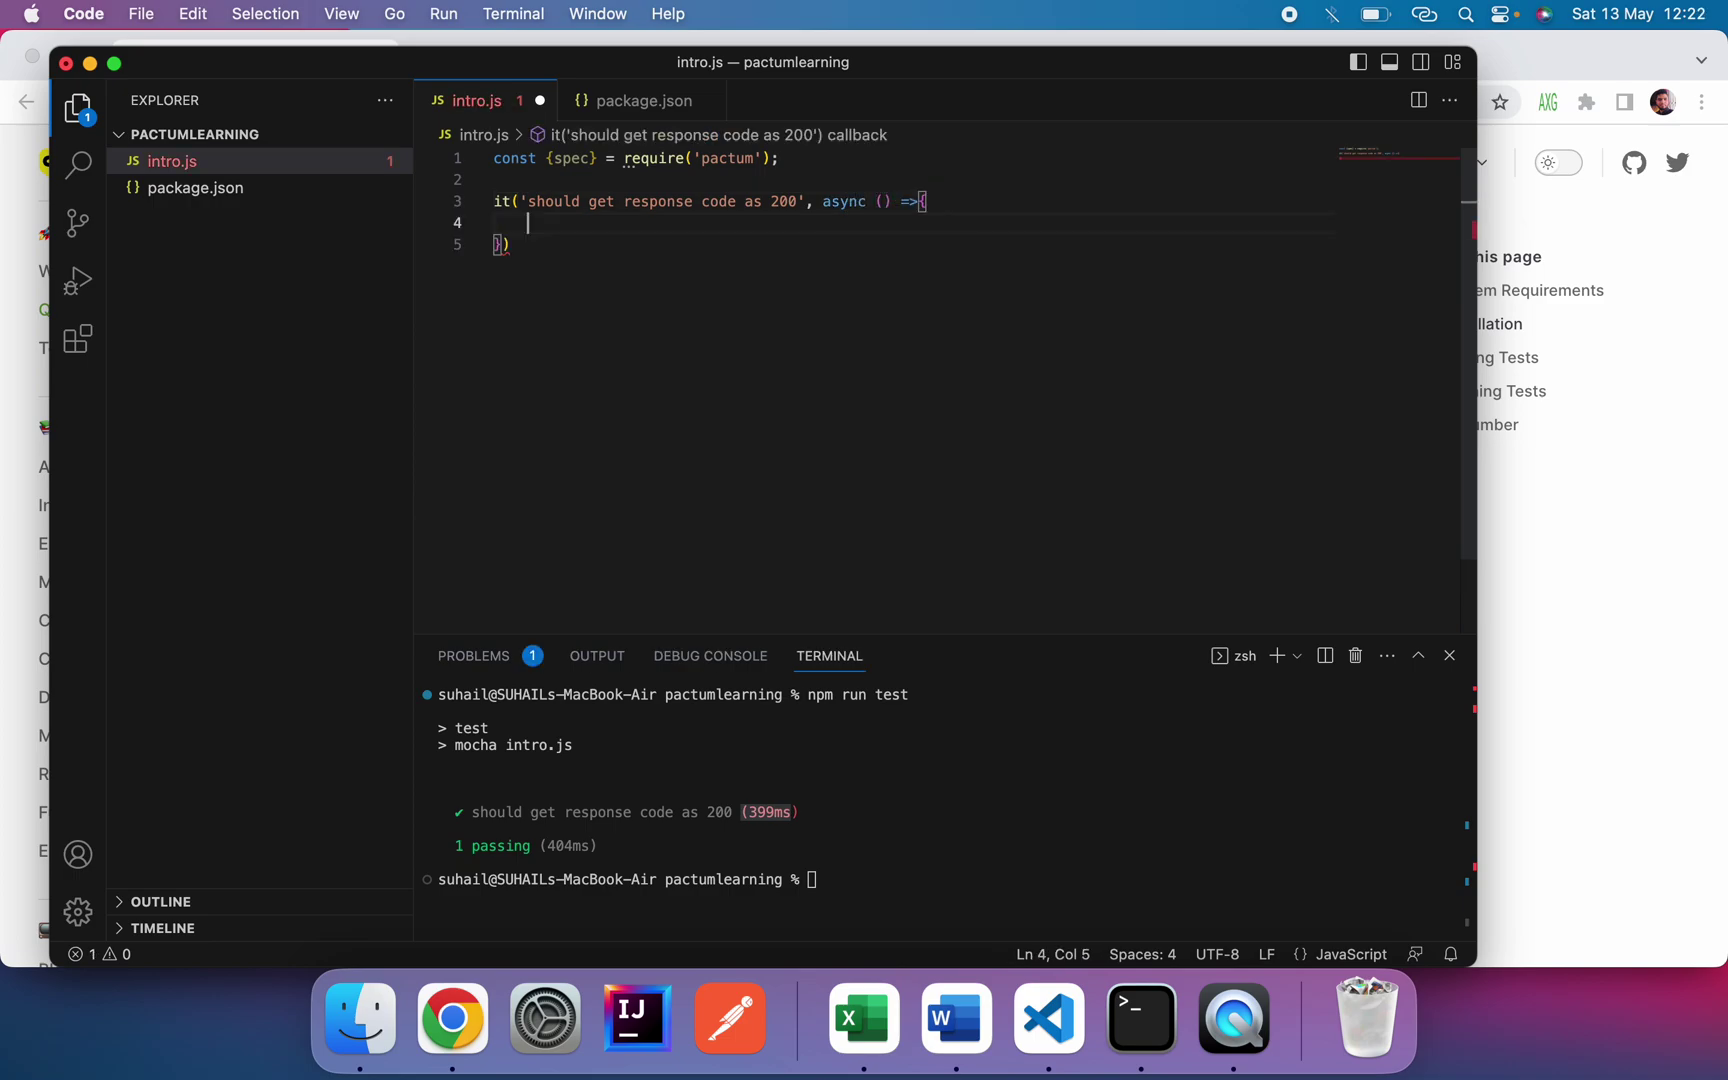
pyautogui.press('Down')
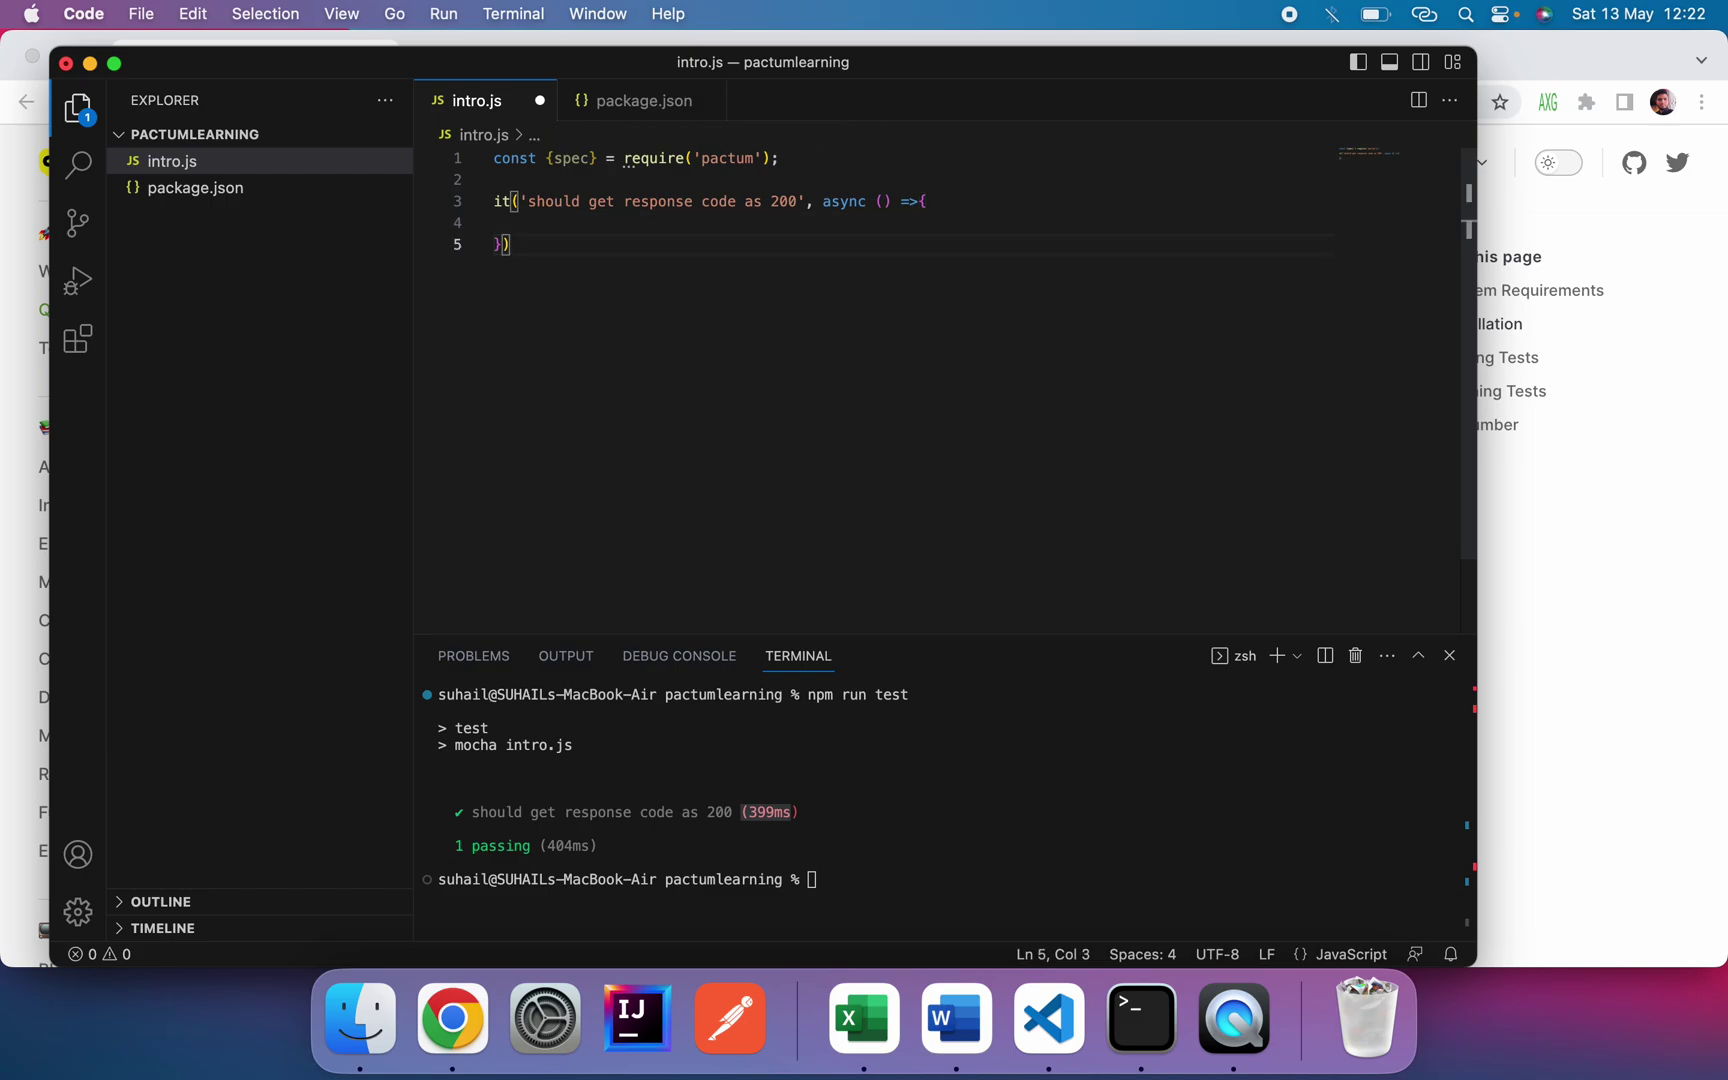
pyautogui.write(';')
pyautogui.press('Up')
pyautogui.press('Tab')
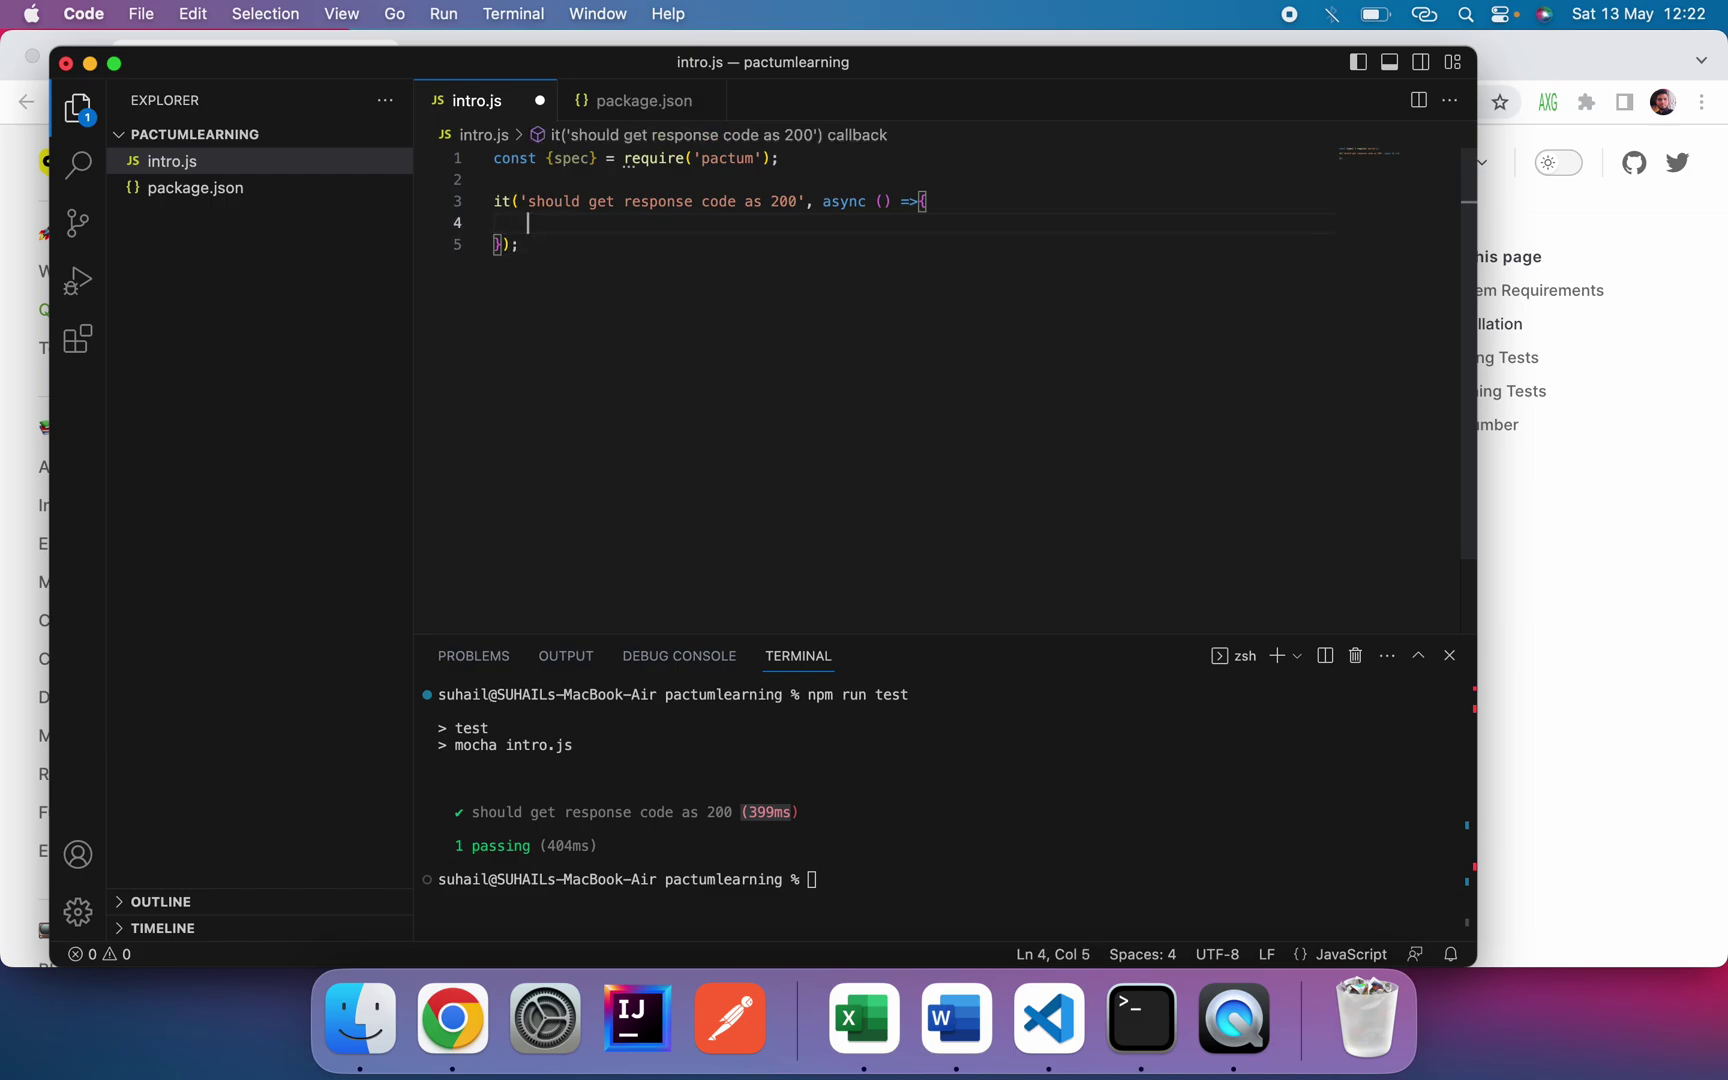
pyautogui.write('await')
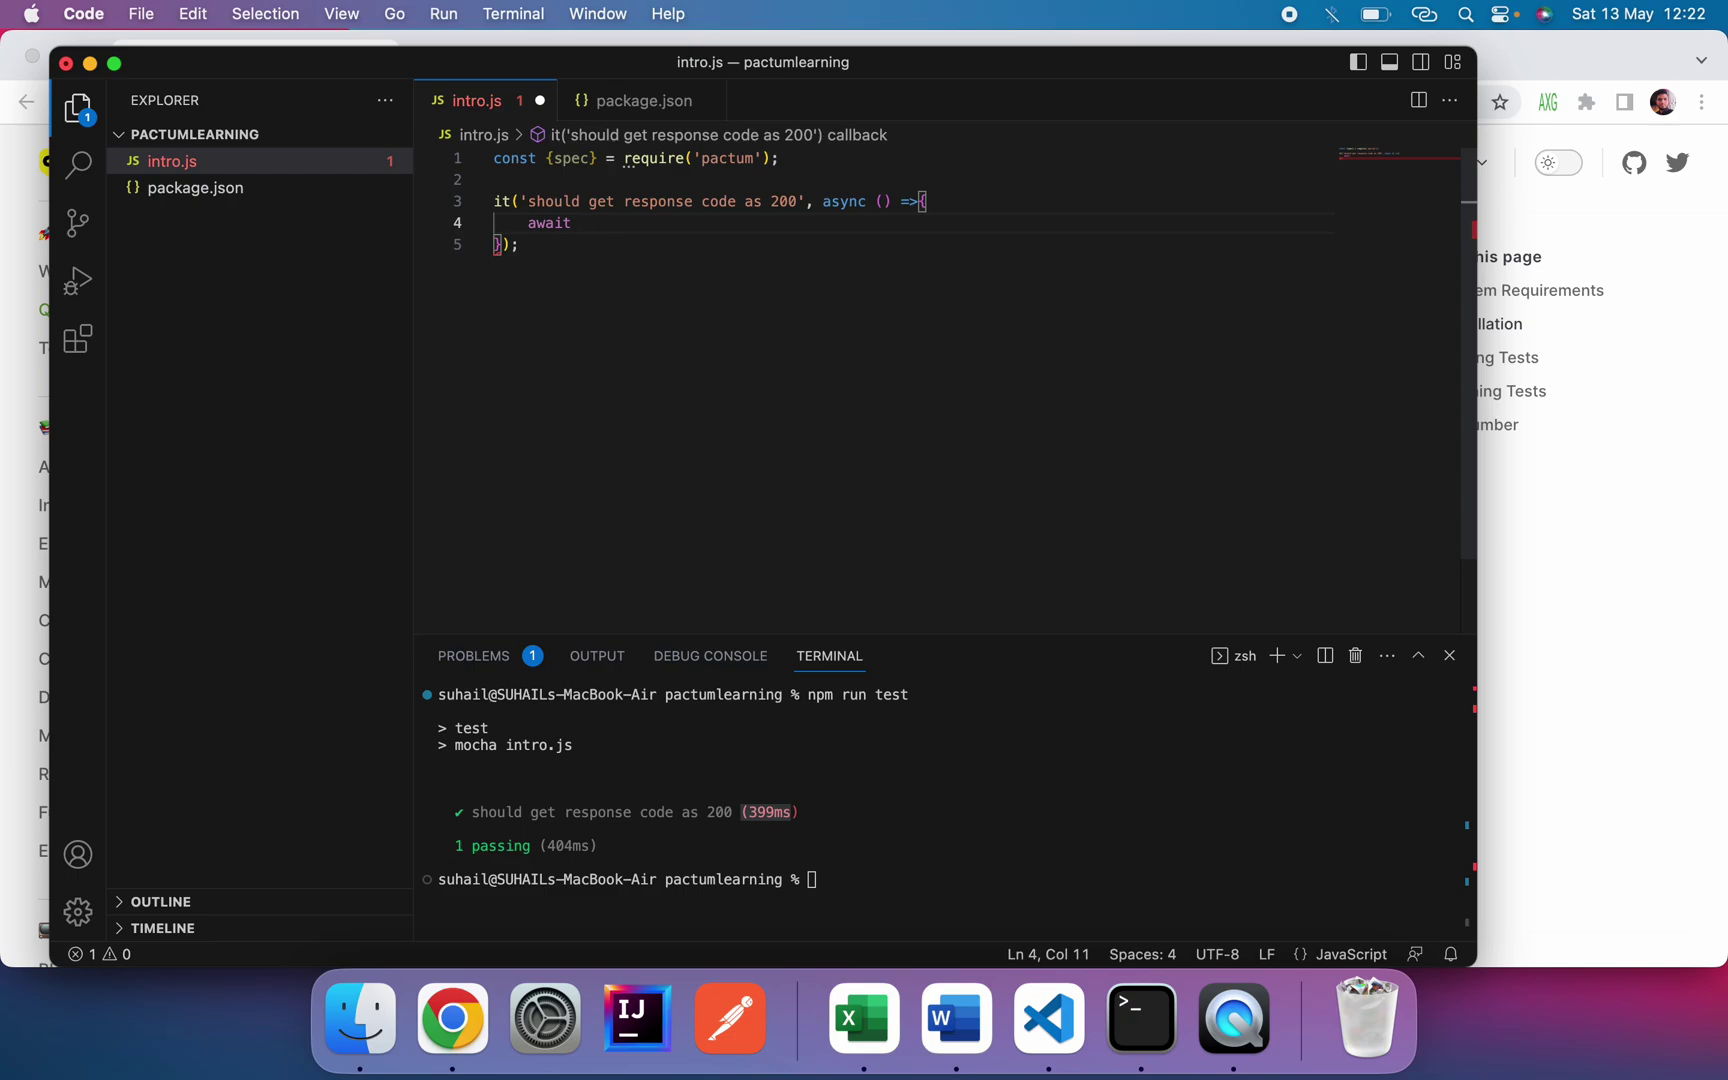
pyautogui.write('spec')
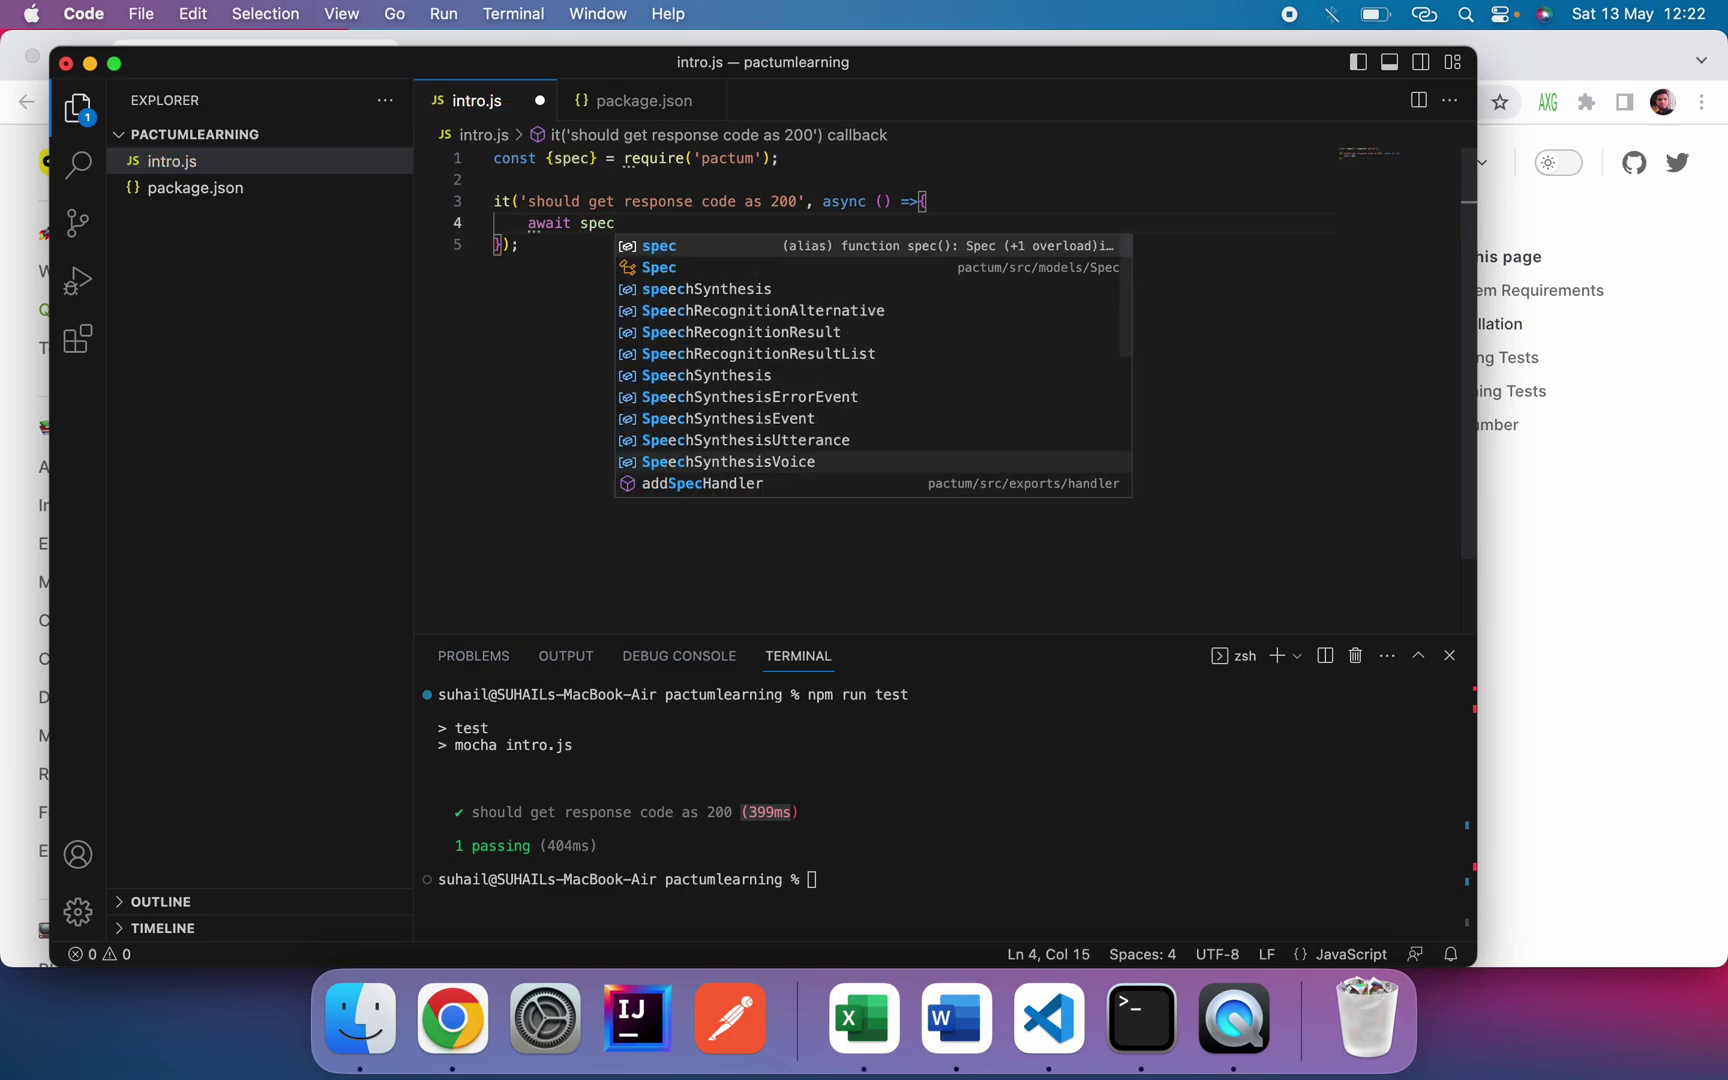
pyautogui.write('()')
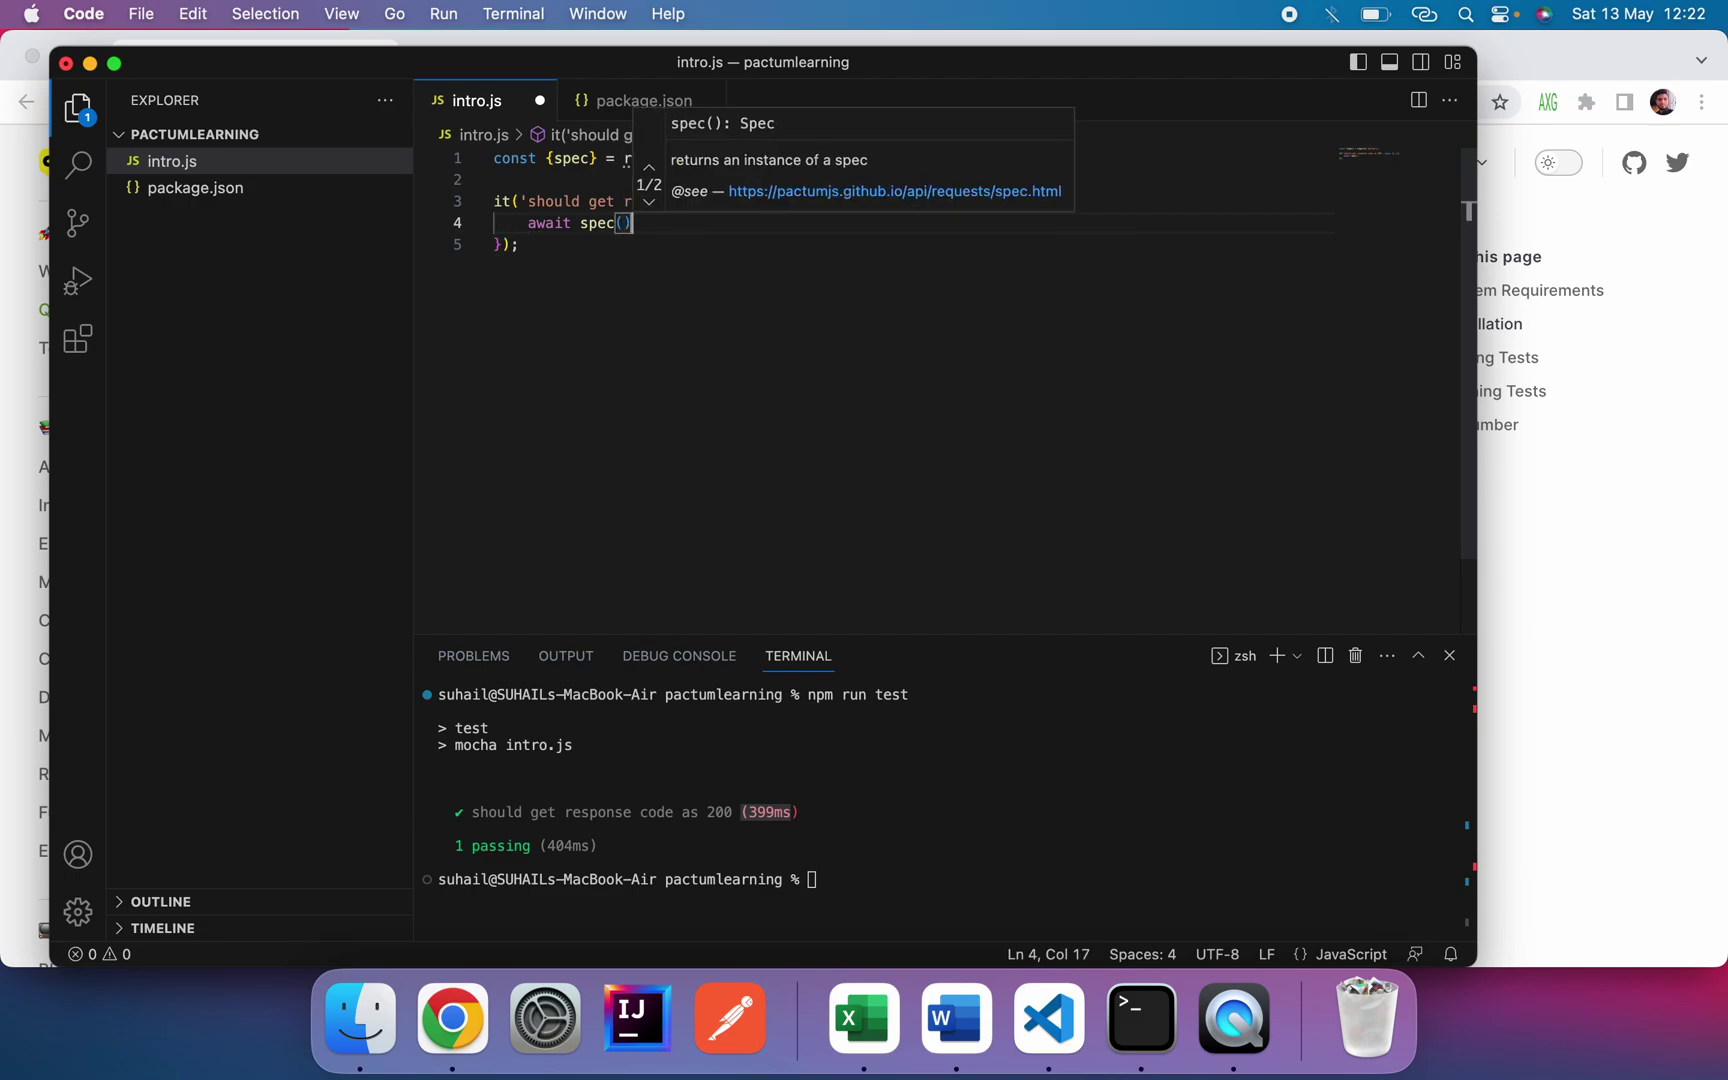
pyautogui.press('Return')
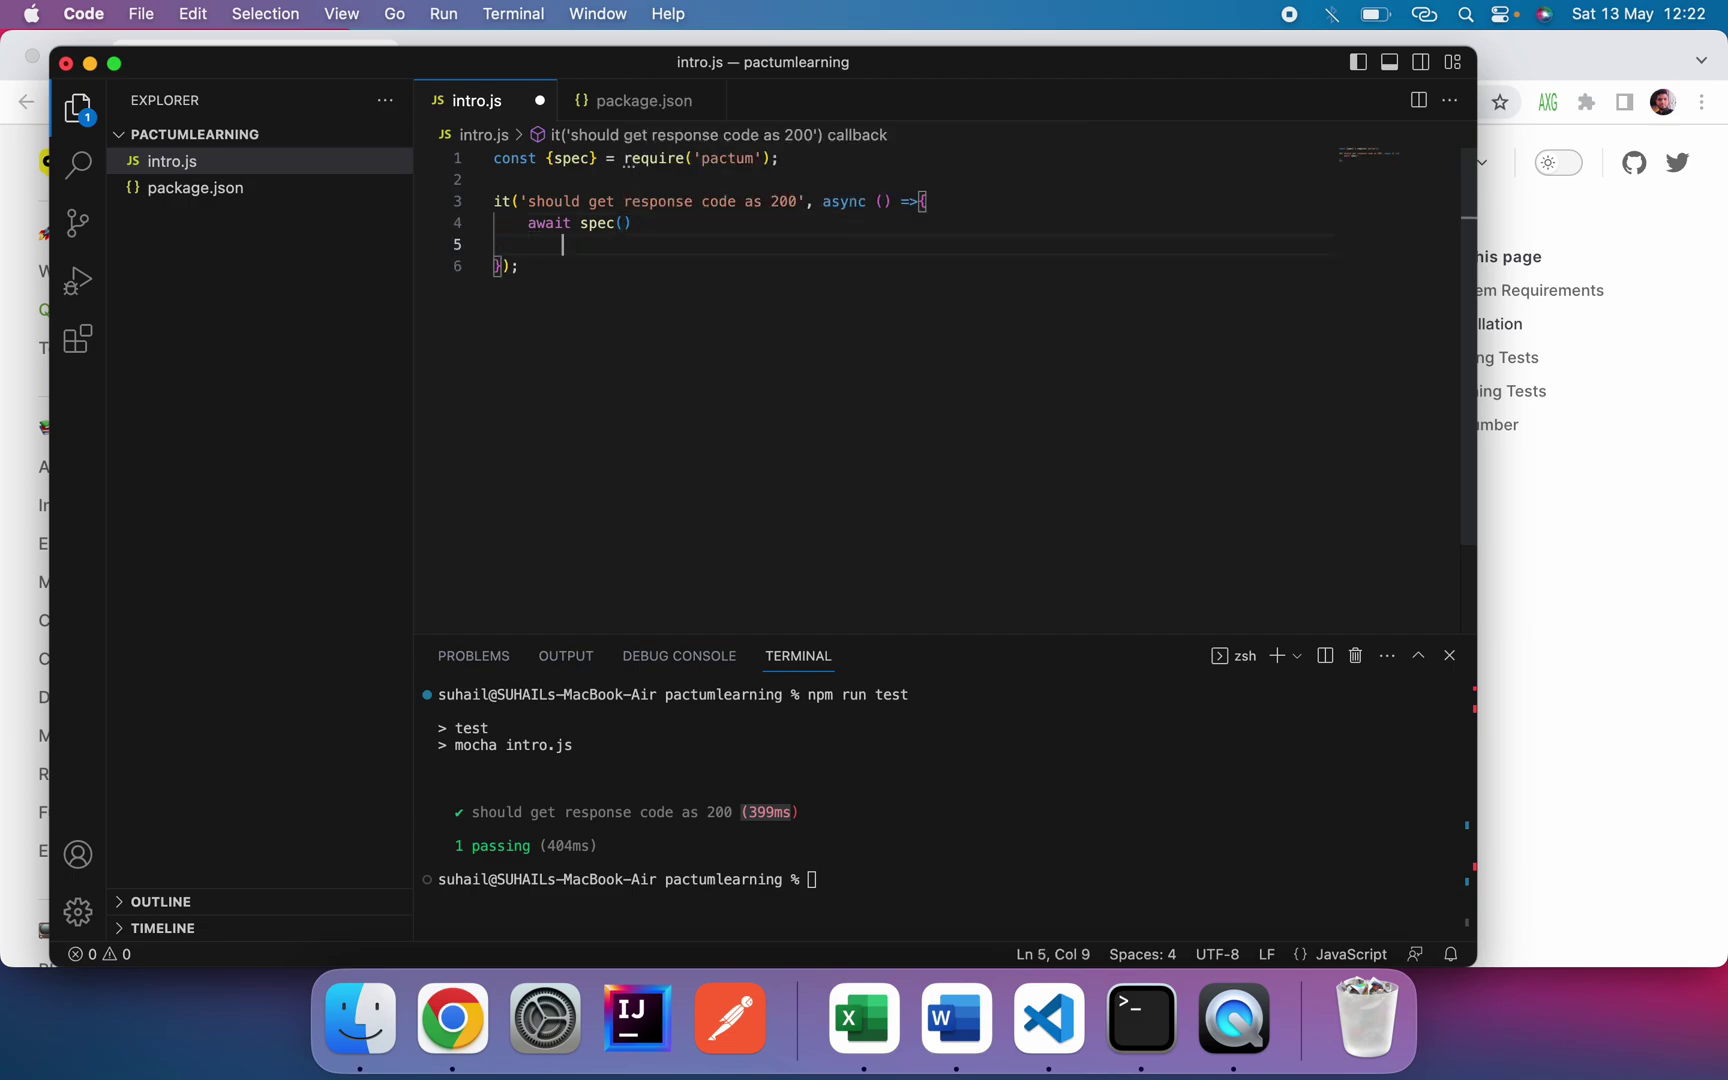
pyautogui.write('.')
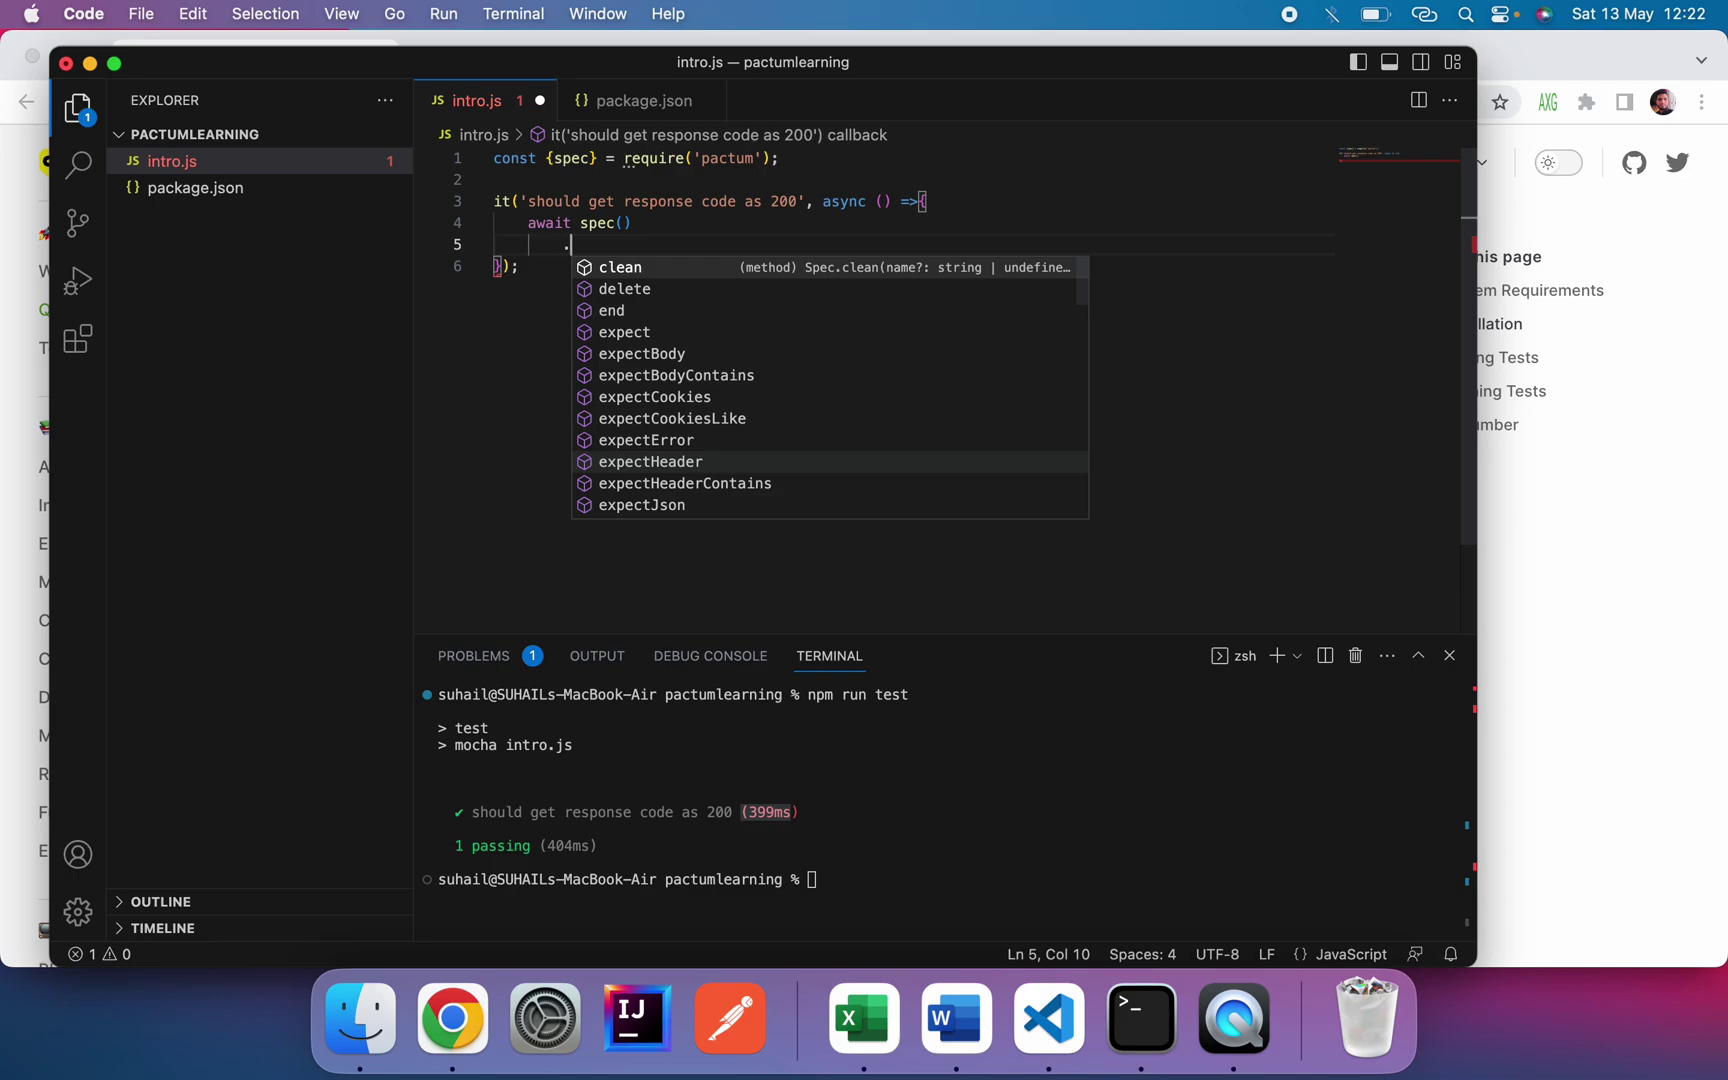
pyautogui.write('get')
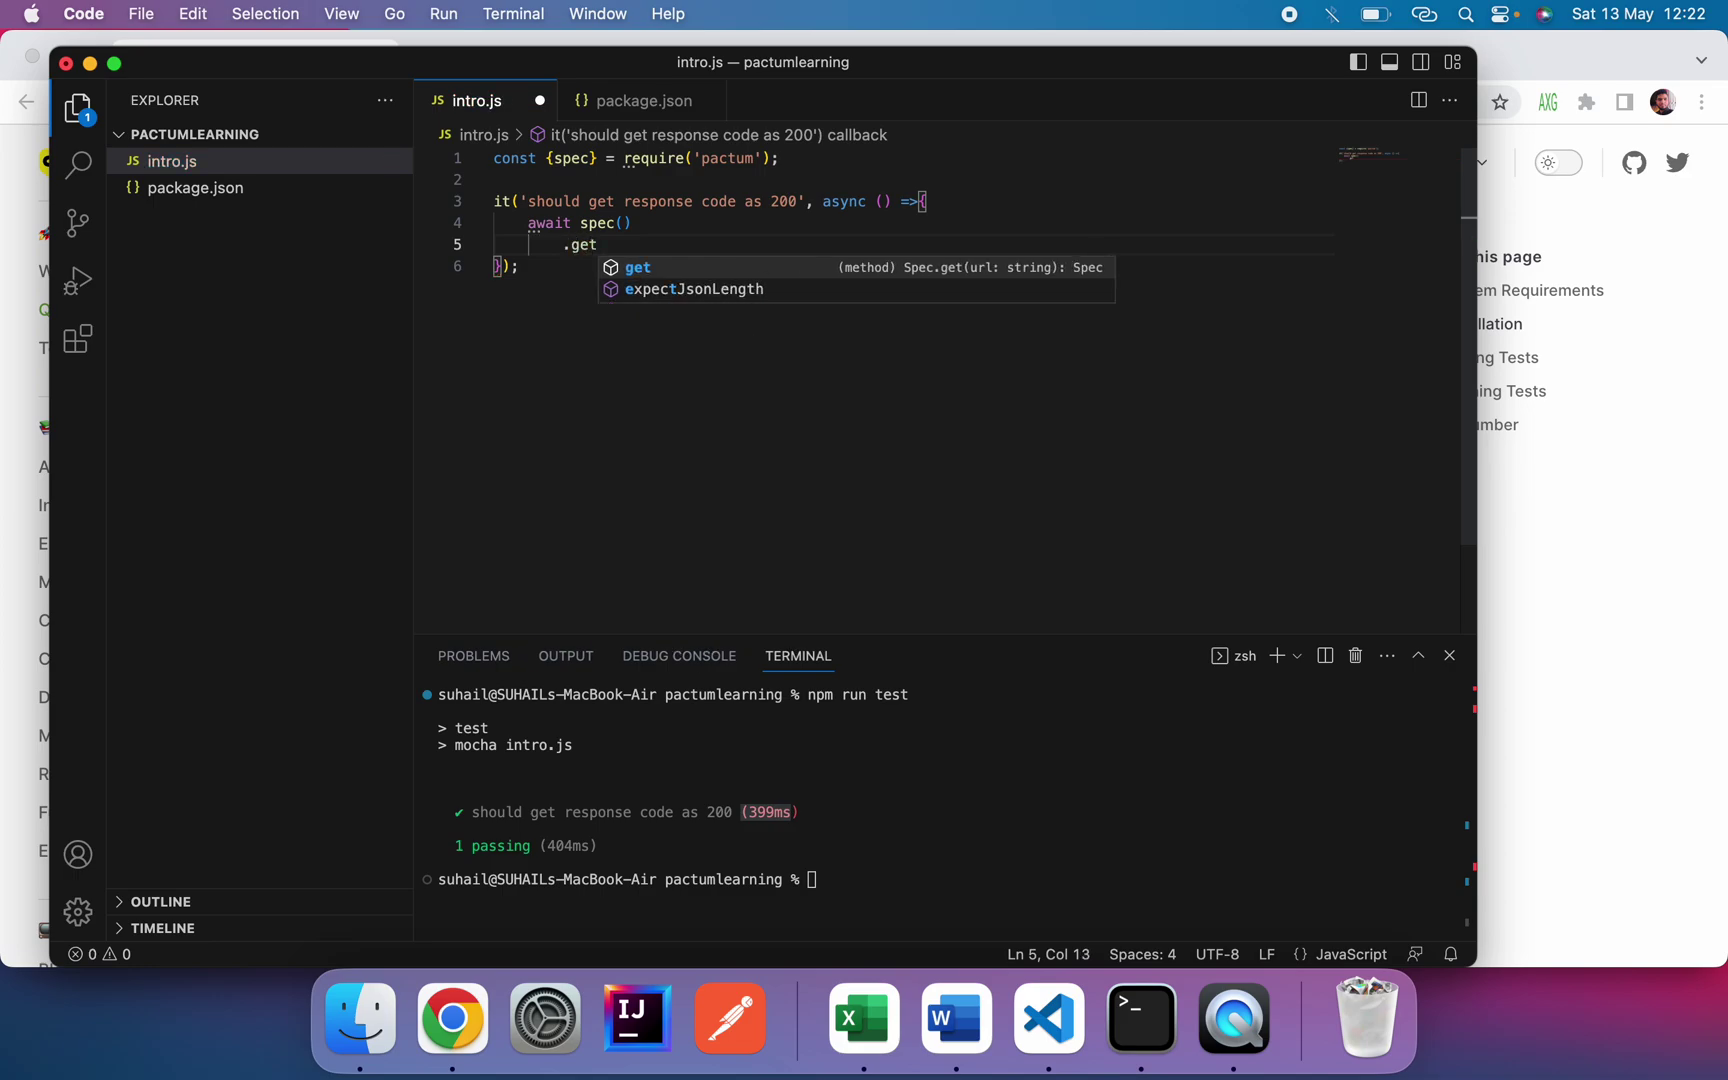
pyautogui.write('(')
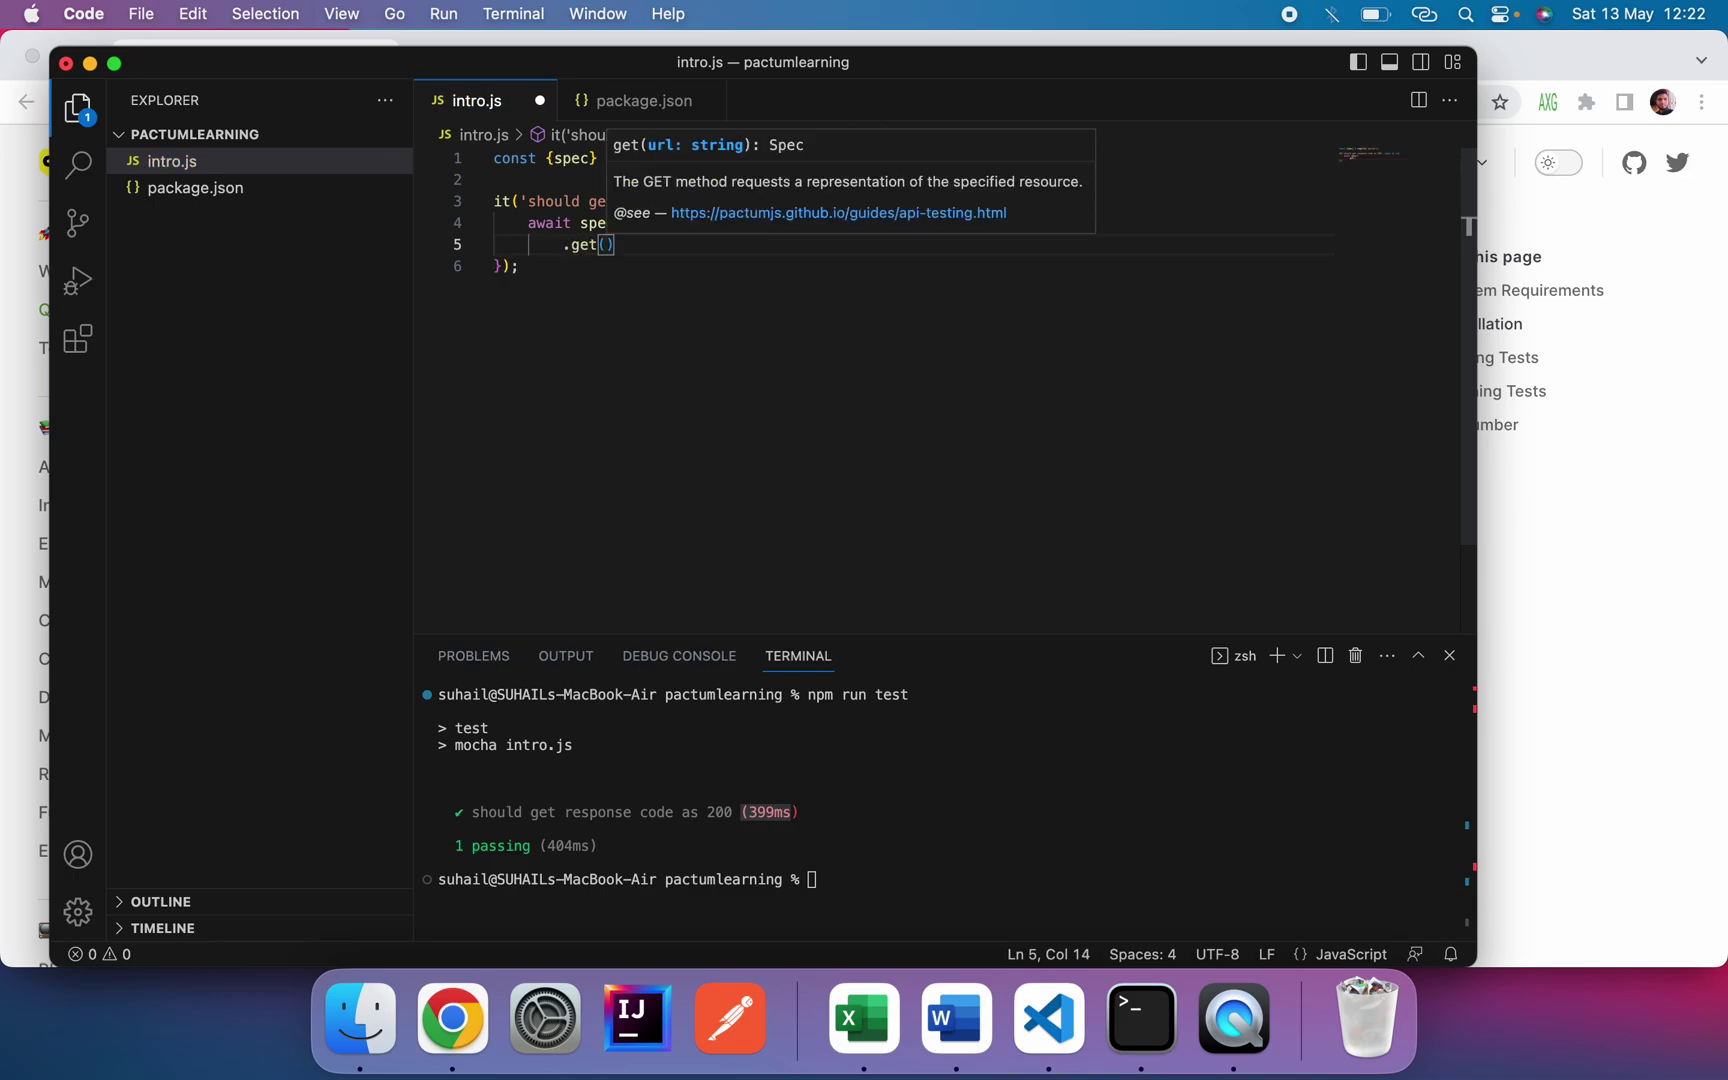
pyautogui.write("'")
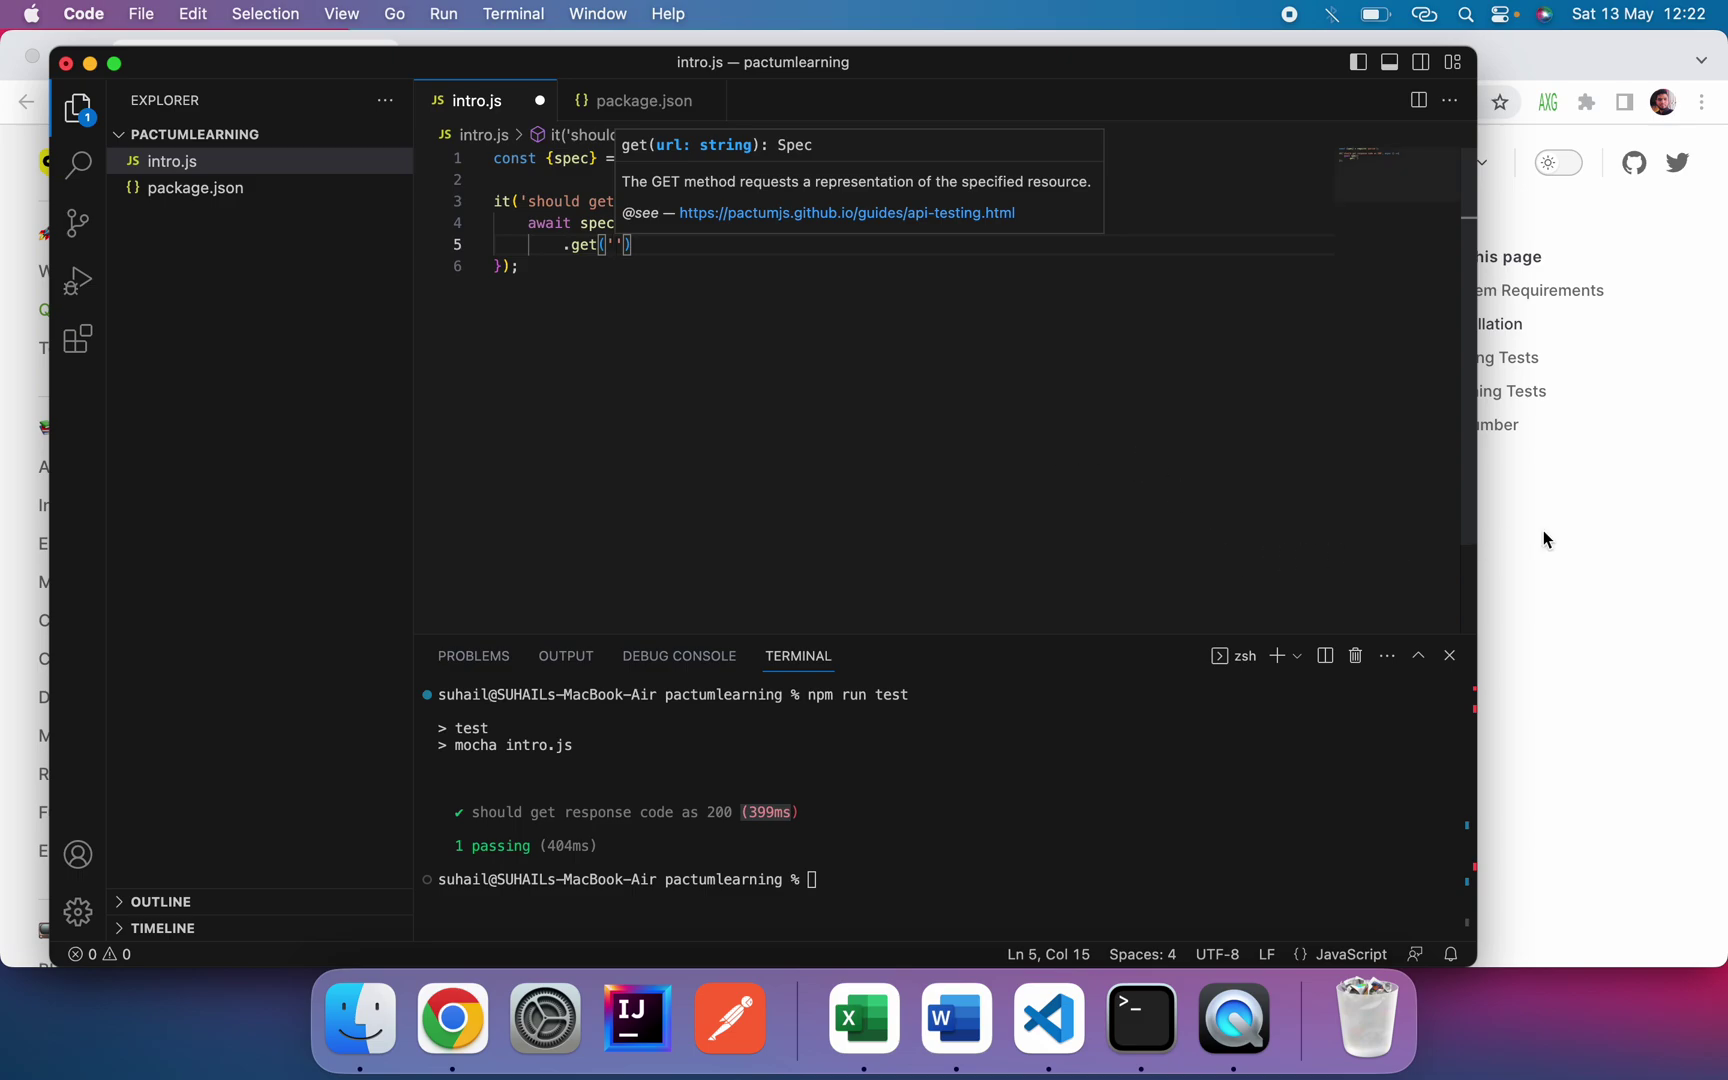
pyautogui.click(1614, 527)
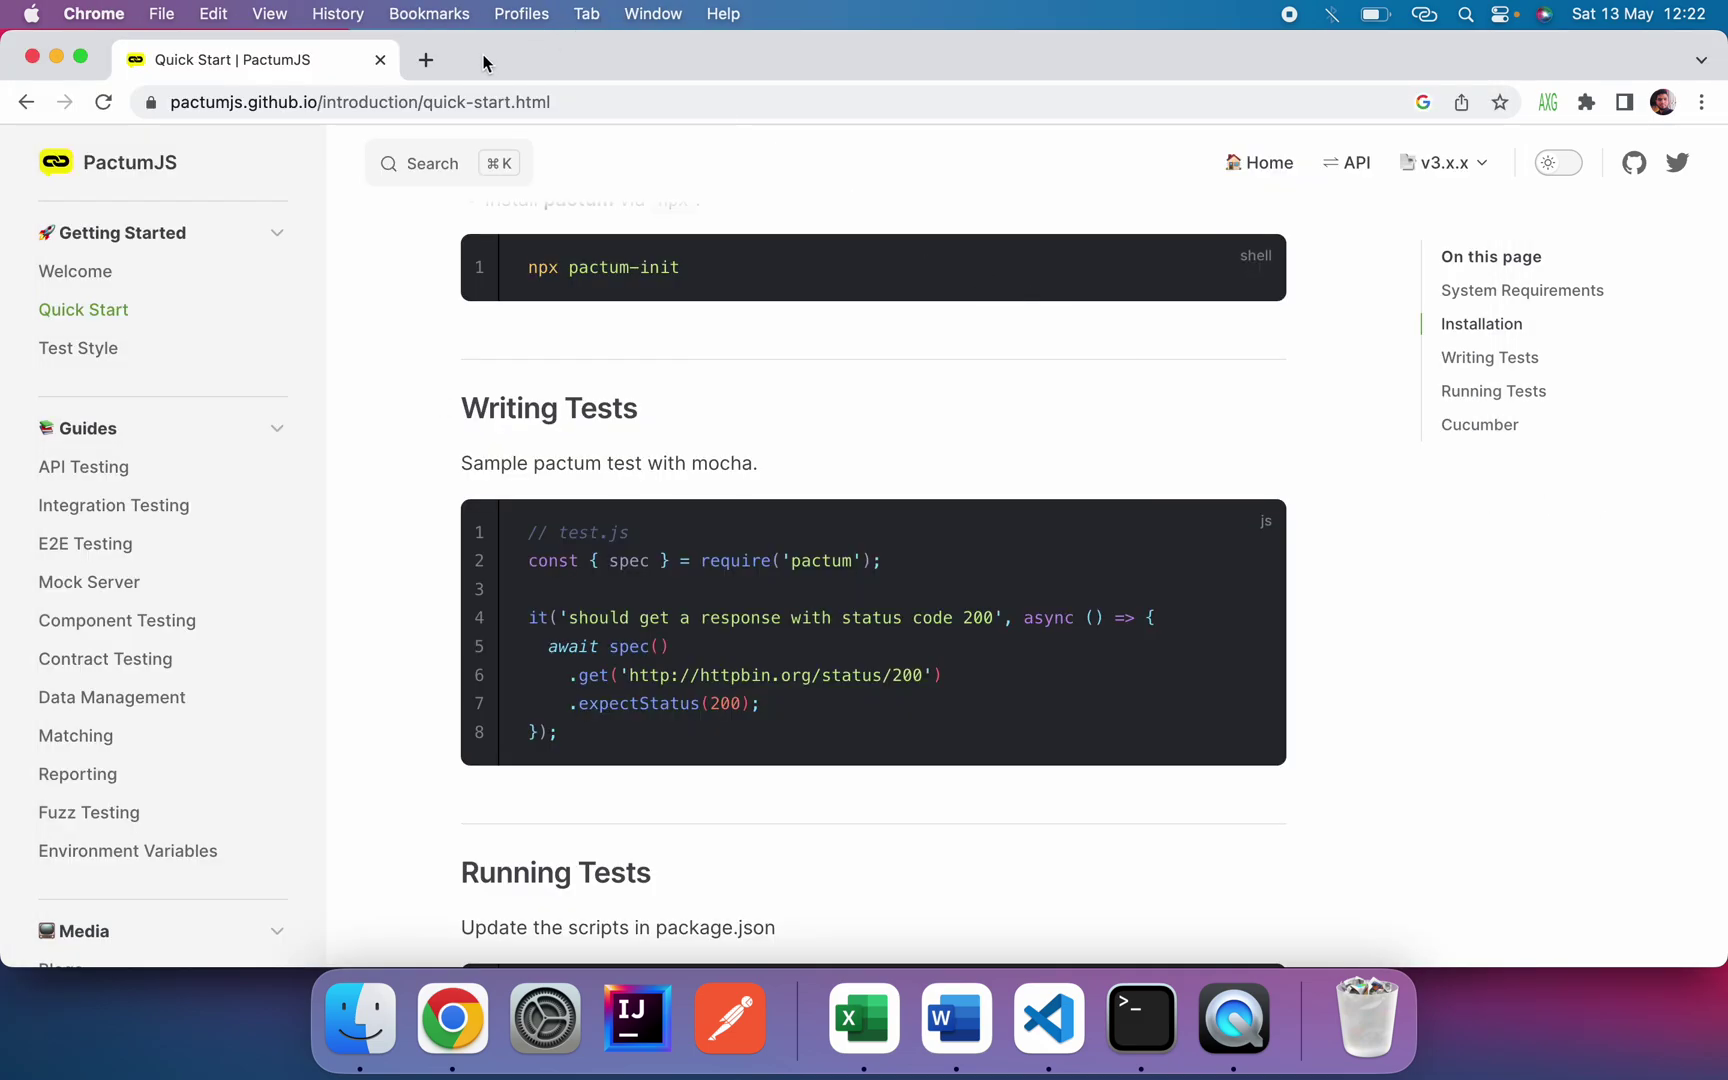
# Step: Search 'sample apis', open Reqres, and copy the reqres.in/api/users?page=2 URL
pyautogui.click(427, 64)
pyautogui.write('sa')
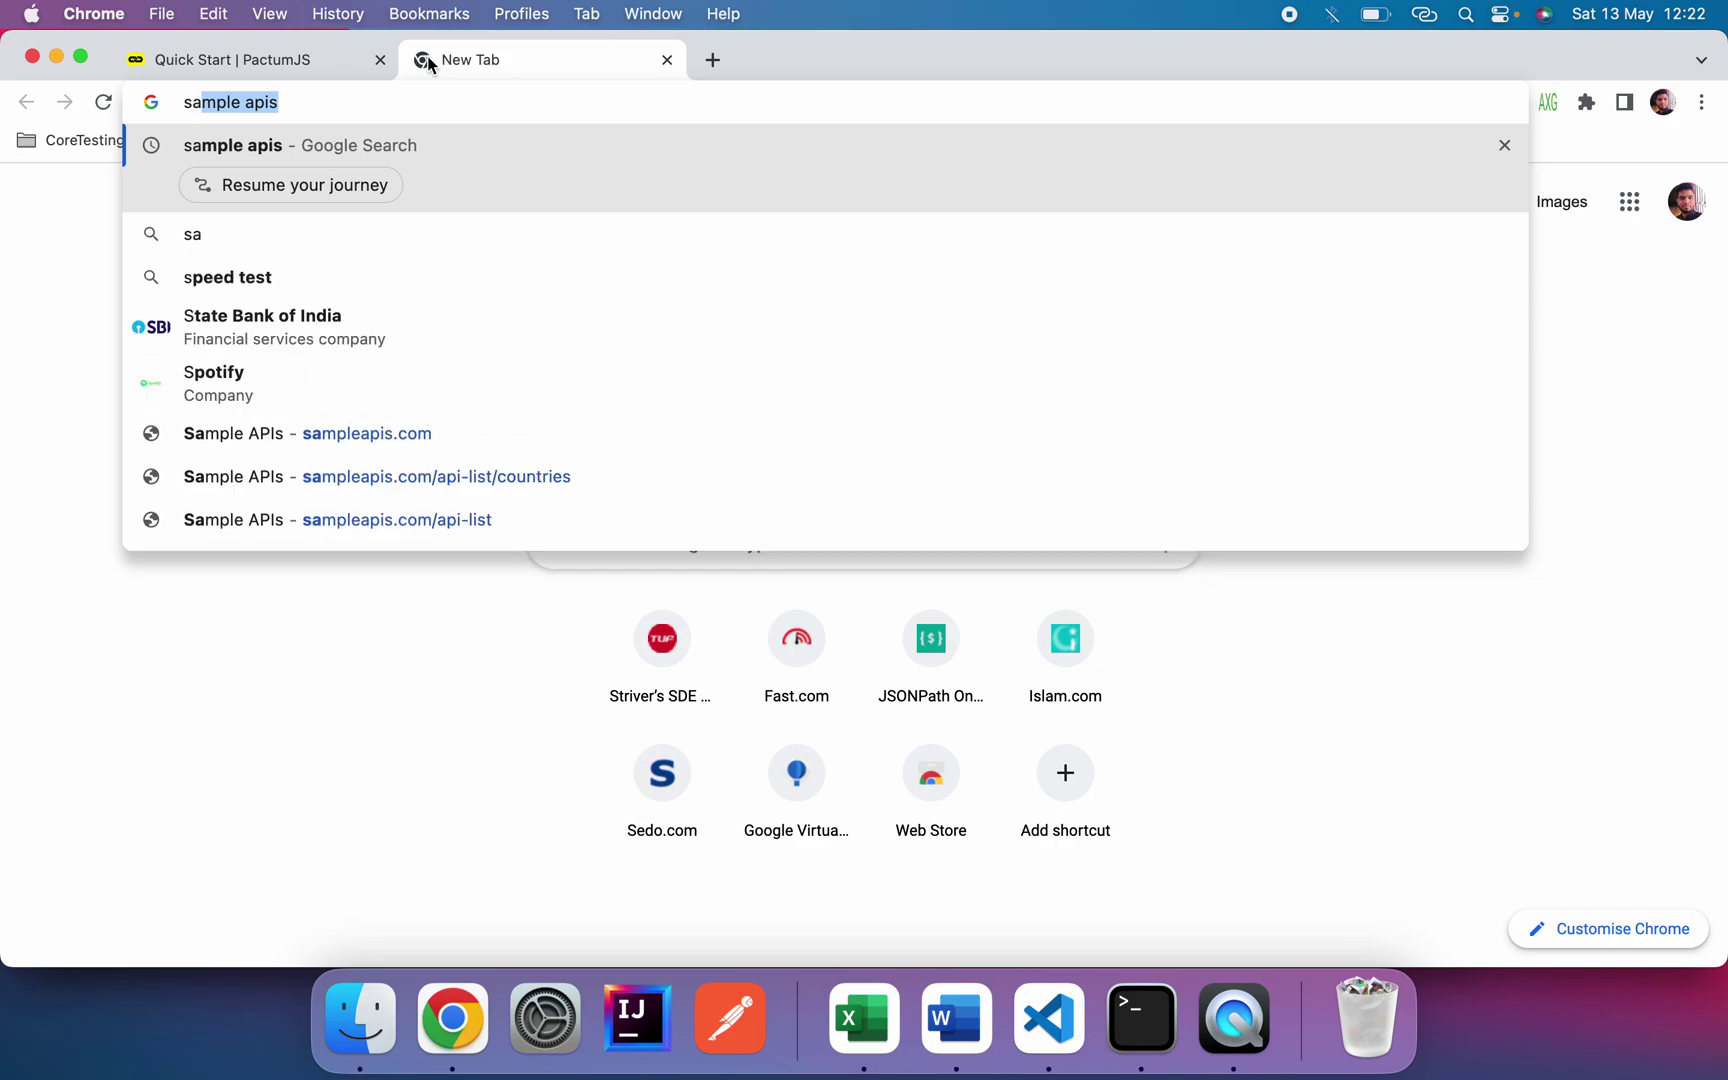
pyautogui.write('mp')
pyautogui.press('Return')
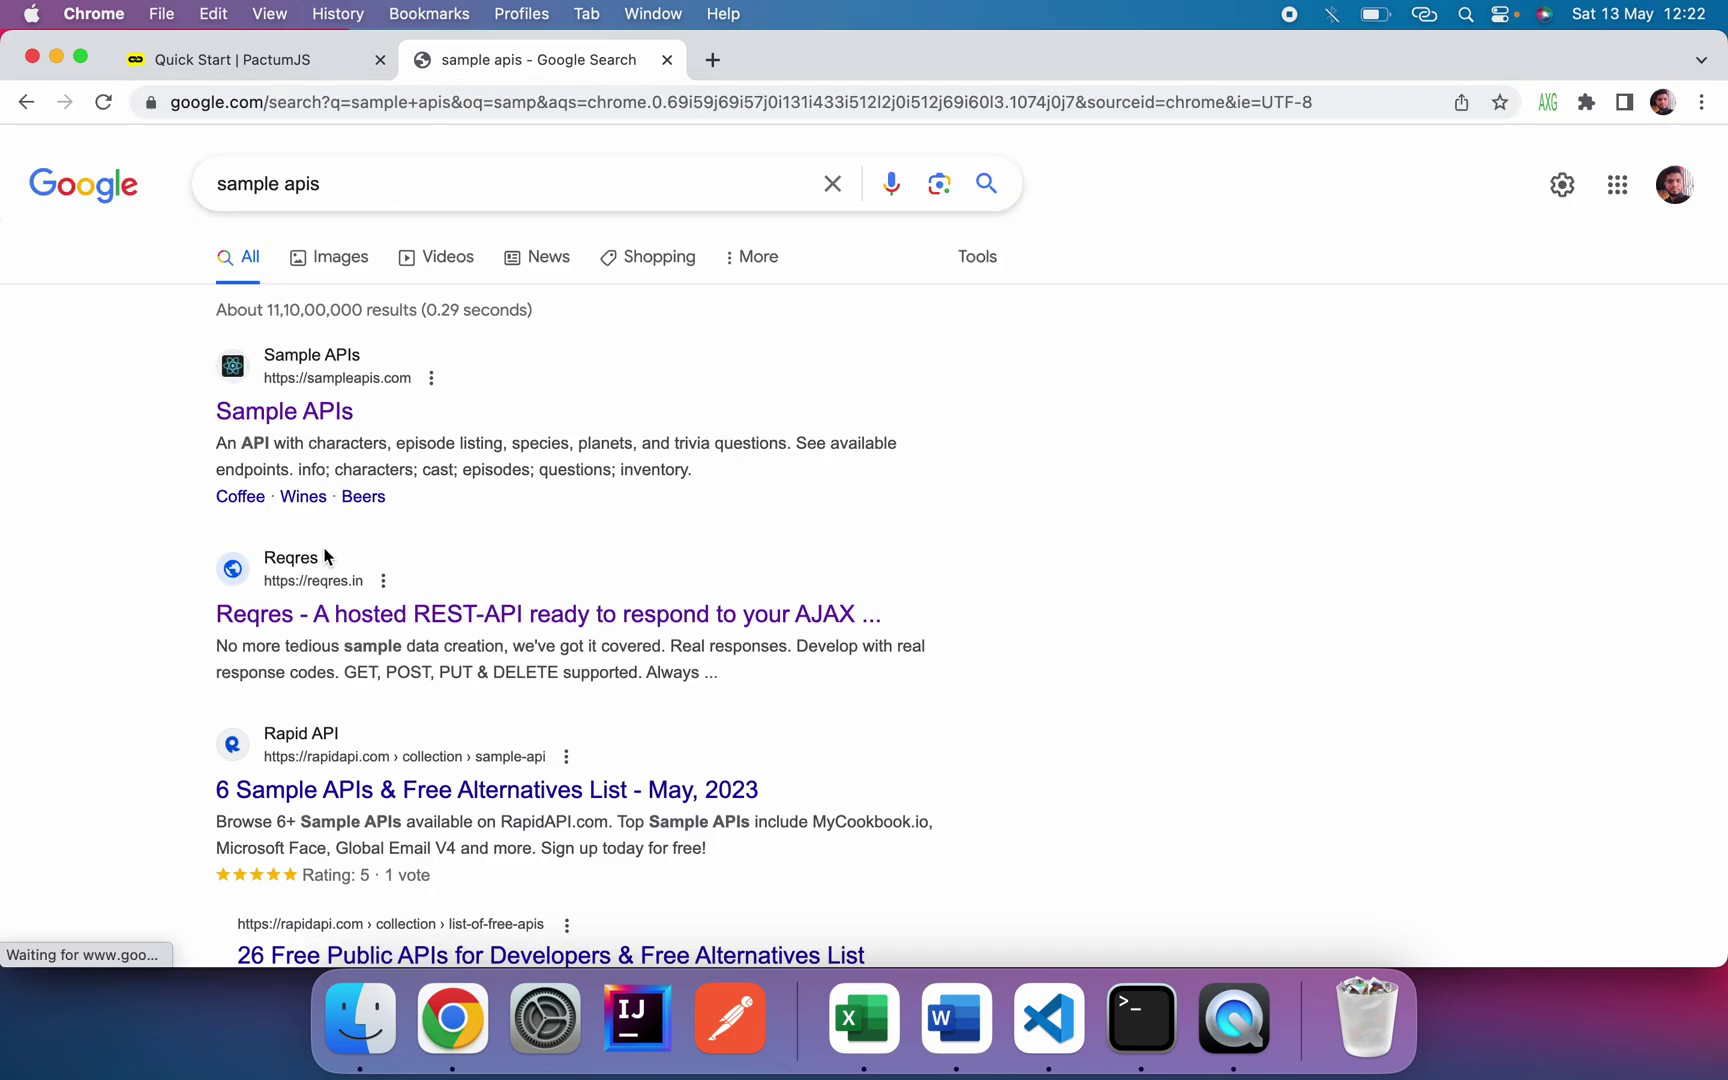
pyautogui.click(368, 628)
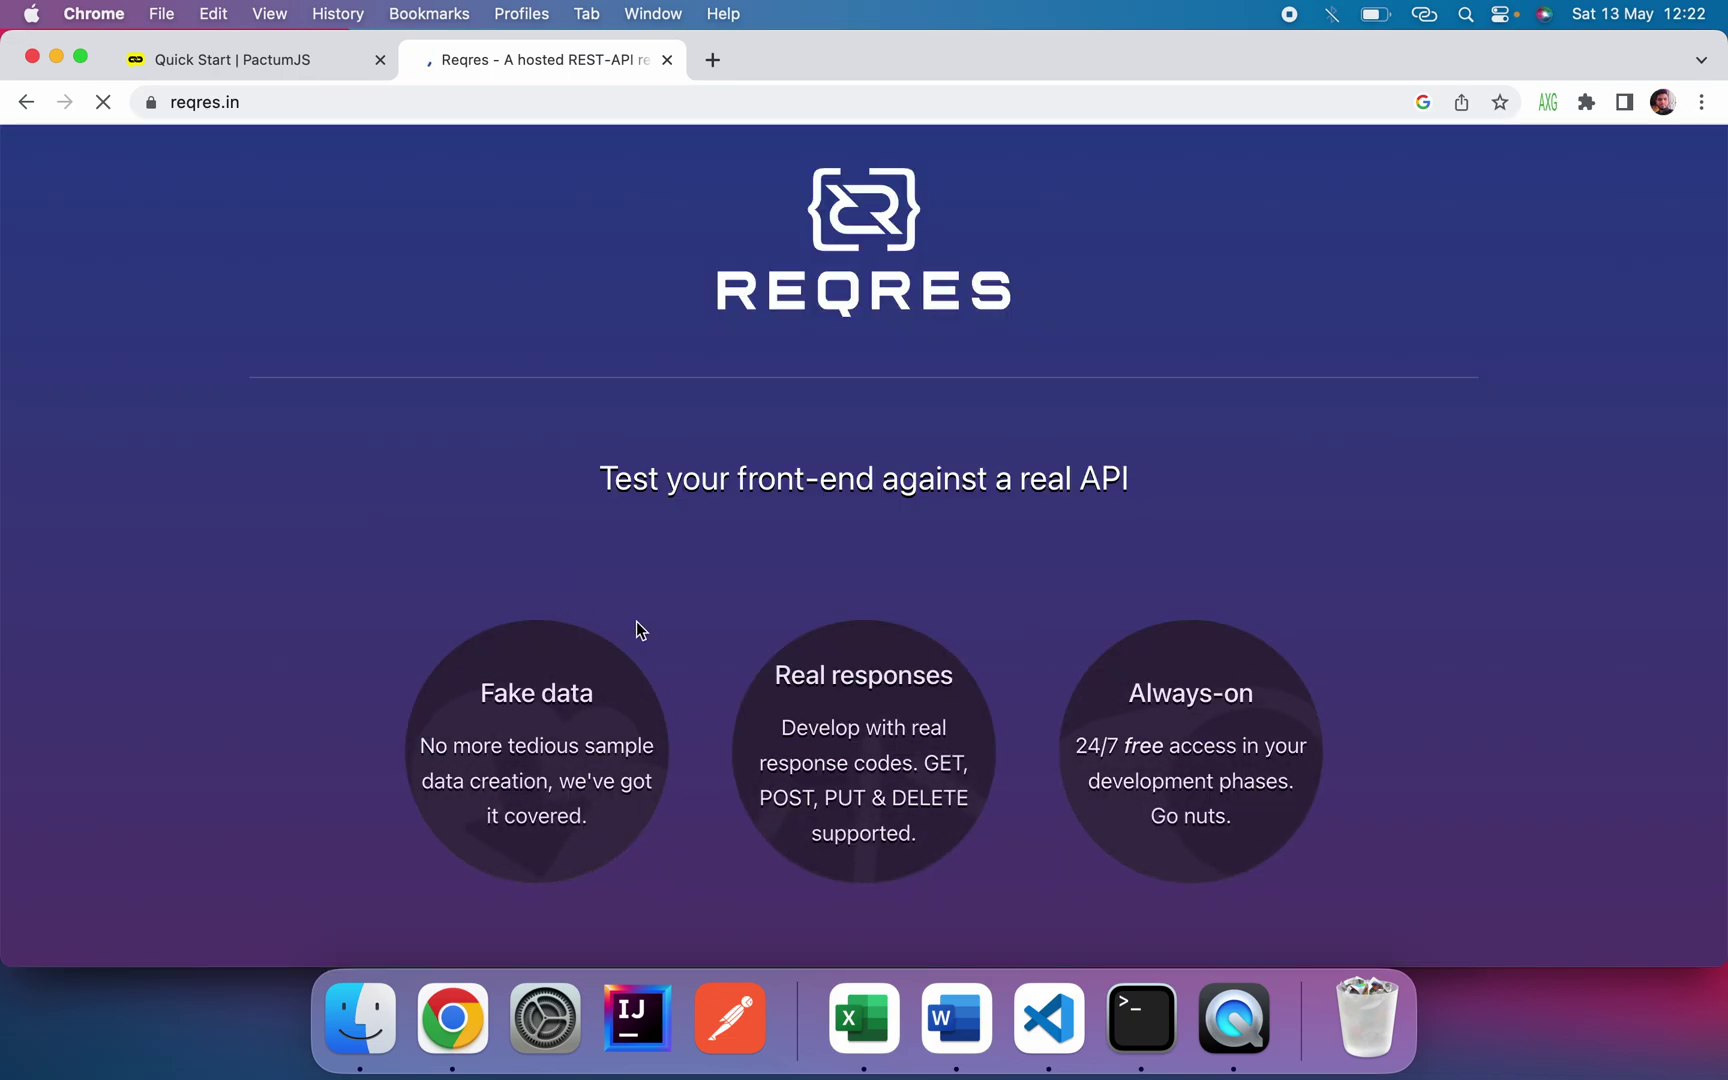
pyautogui.scroll(-5, 636, 624)
pyautogui.scroll(-5, 644, 624)
pyautogui.scroll(-5, 644, 630)
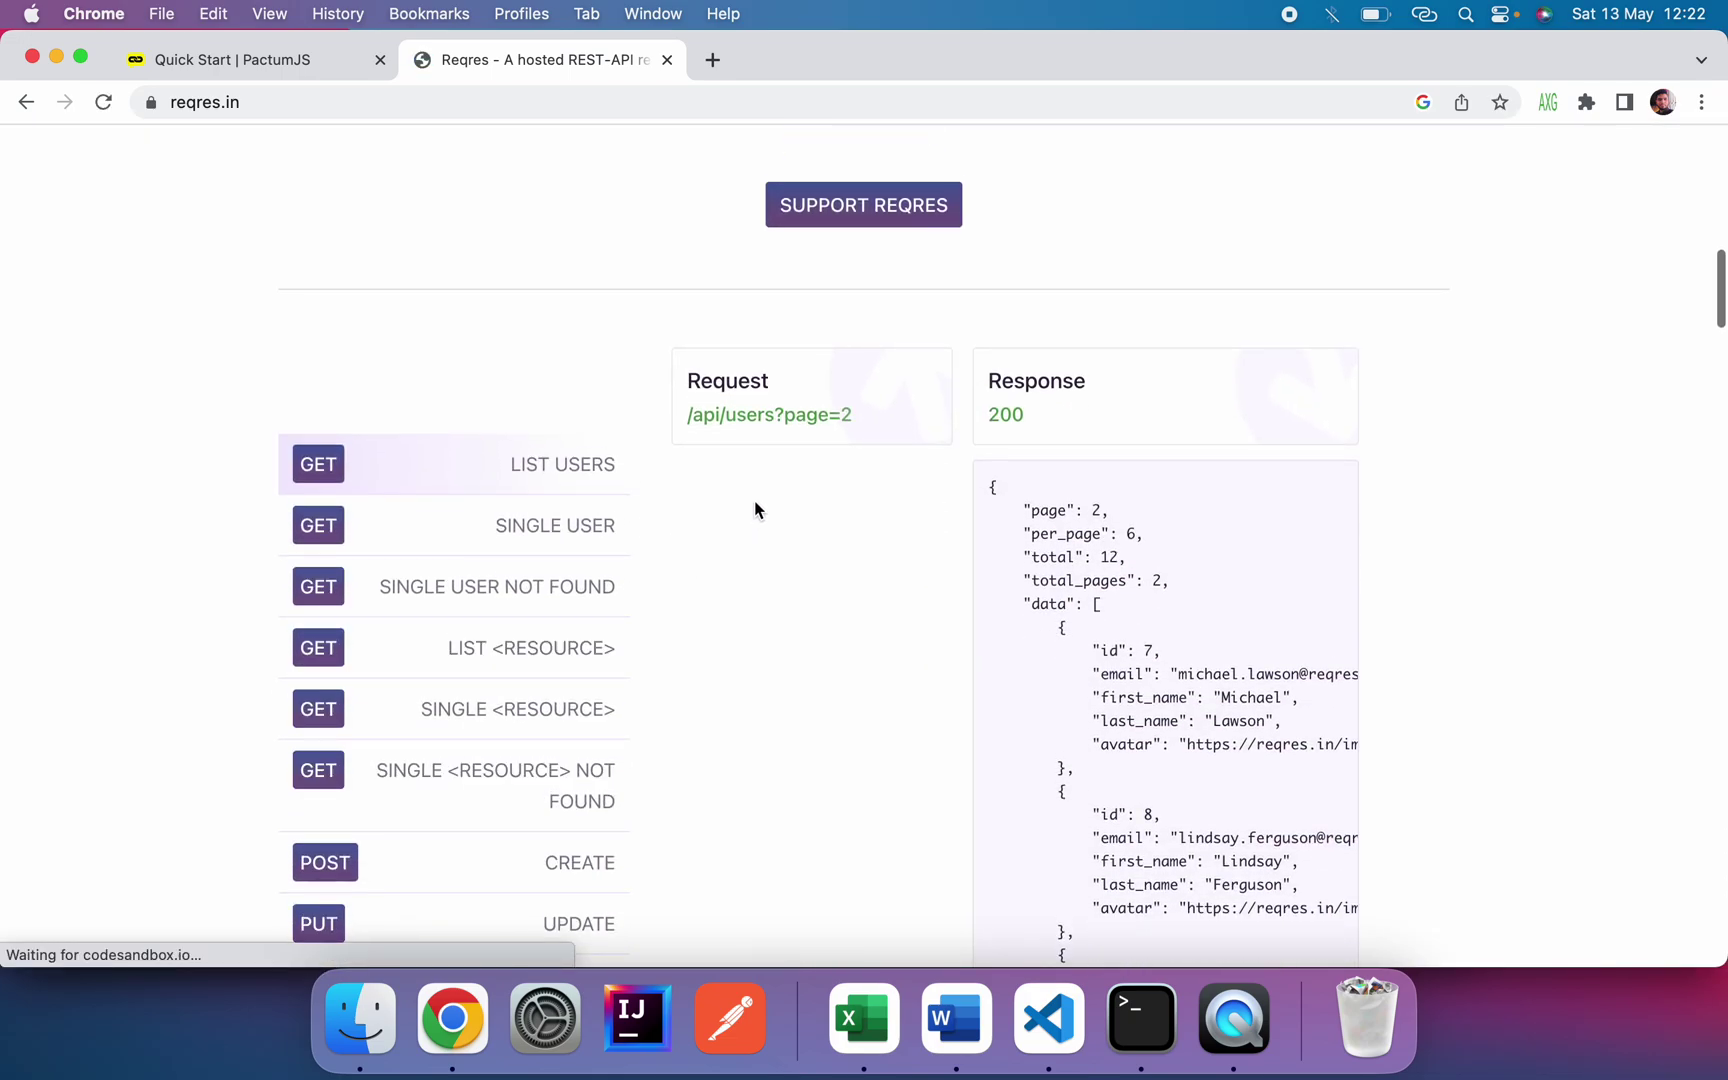
pyautogui.click(791, 409)
pyautogui.click(376, 95)
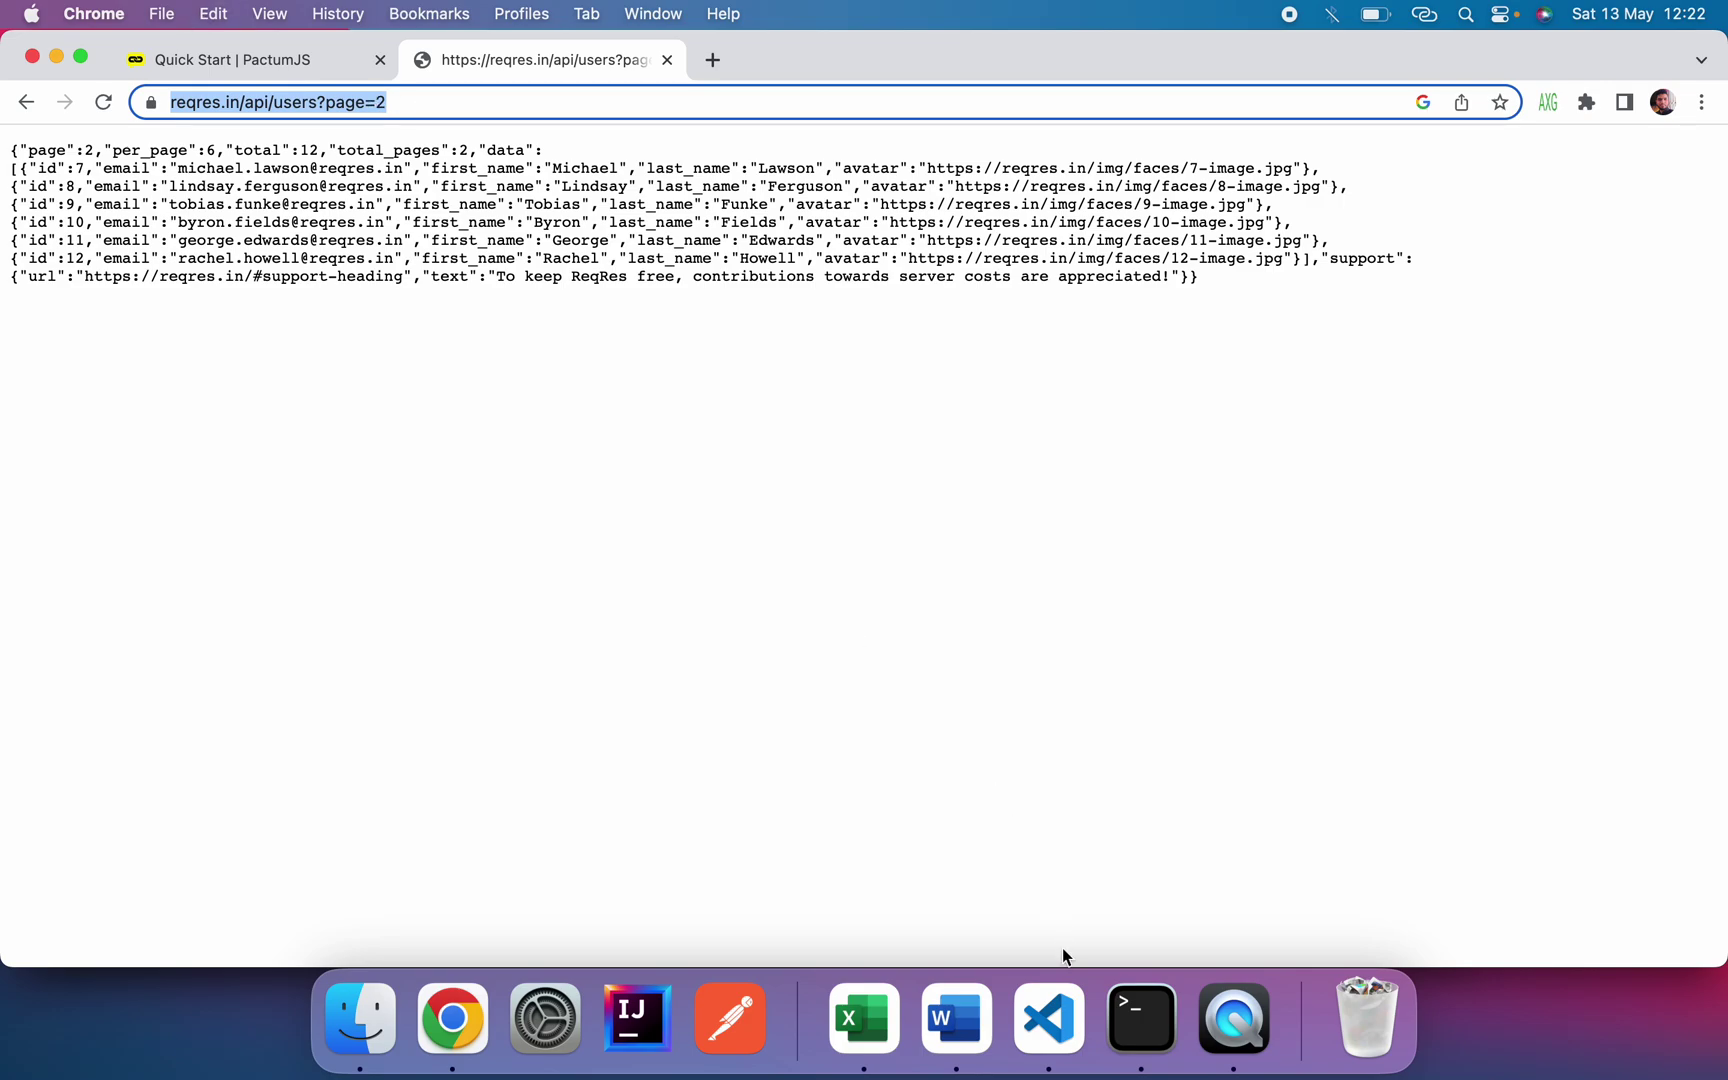
pyautogui.click(1048, 1015)
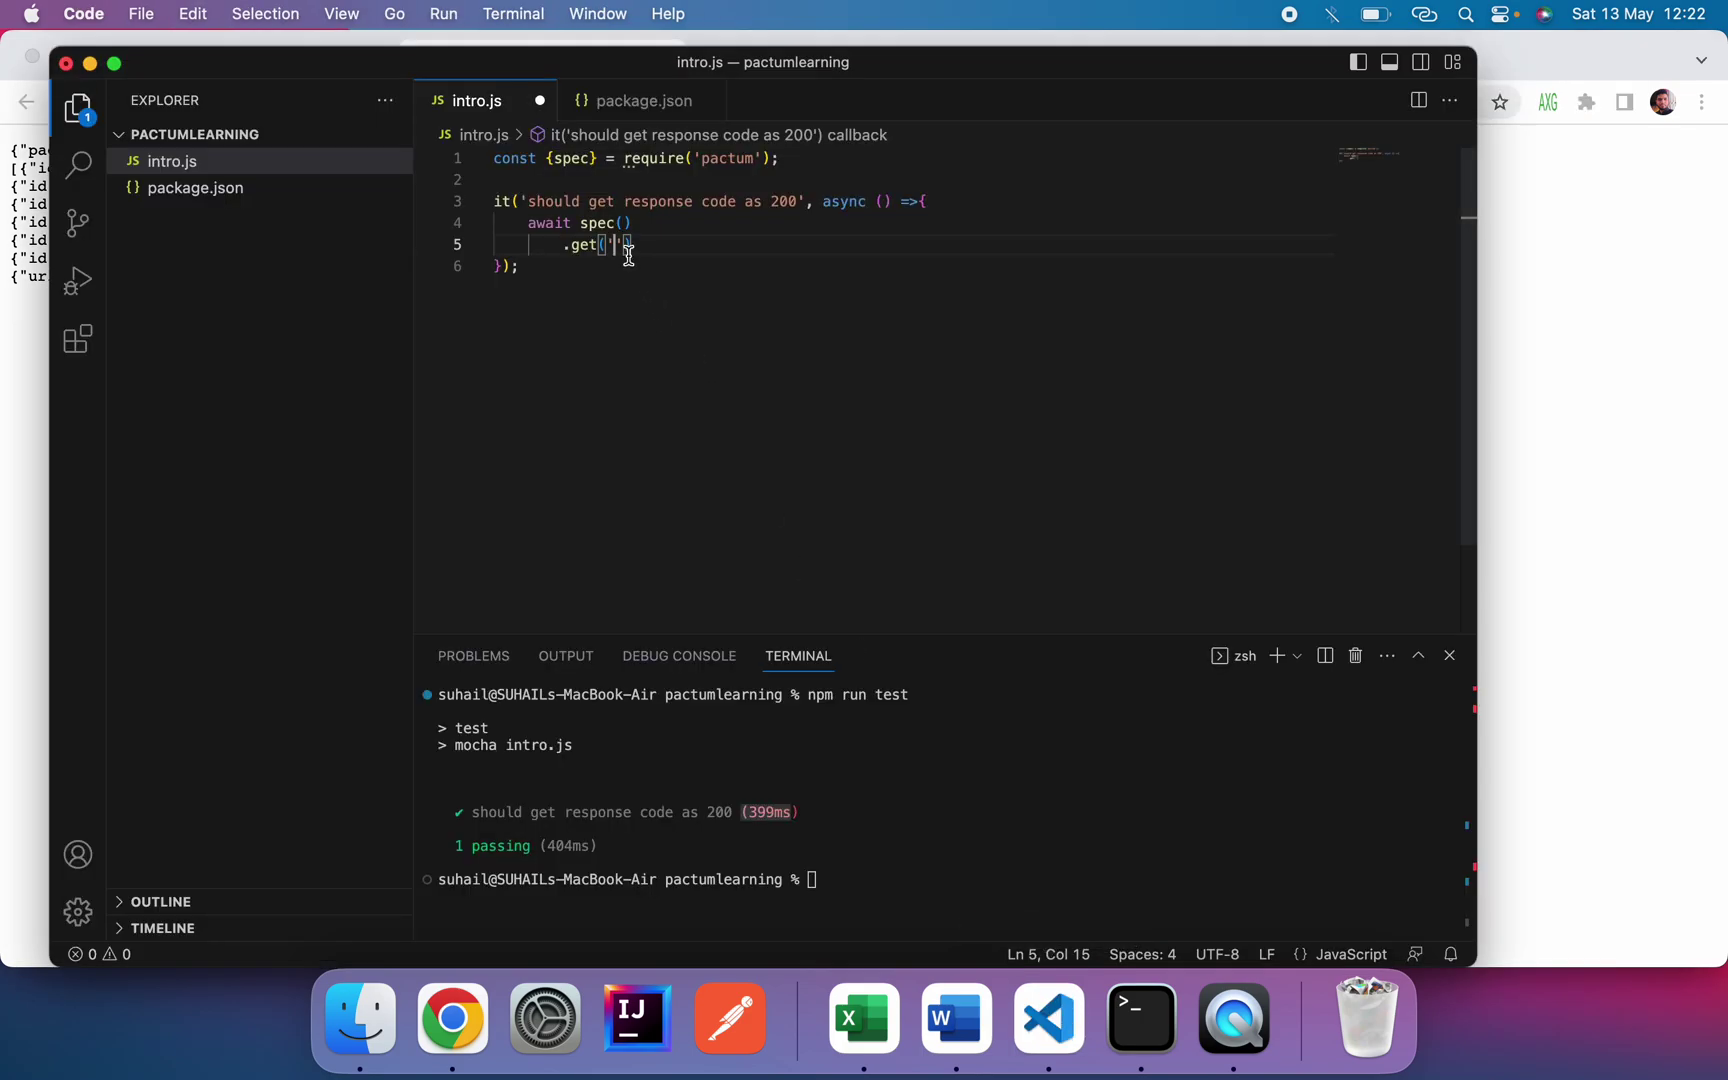
# Step: Paste the reqres users URL into .get(), add .expectStatus(200), and save intro.js
pyautogui.write('https://reqres.in/api/users?page=2')
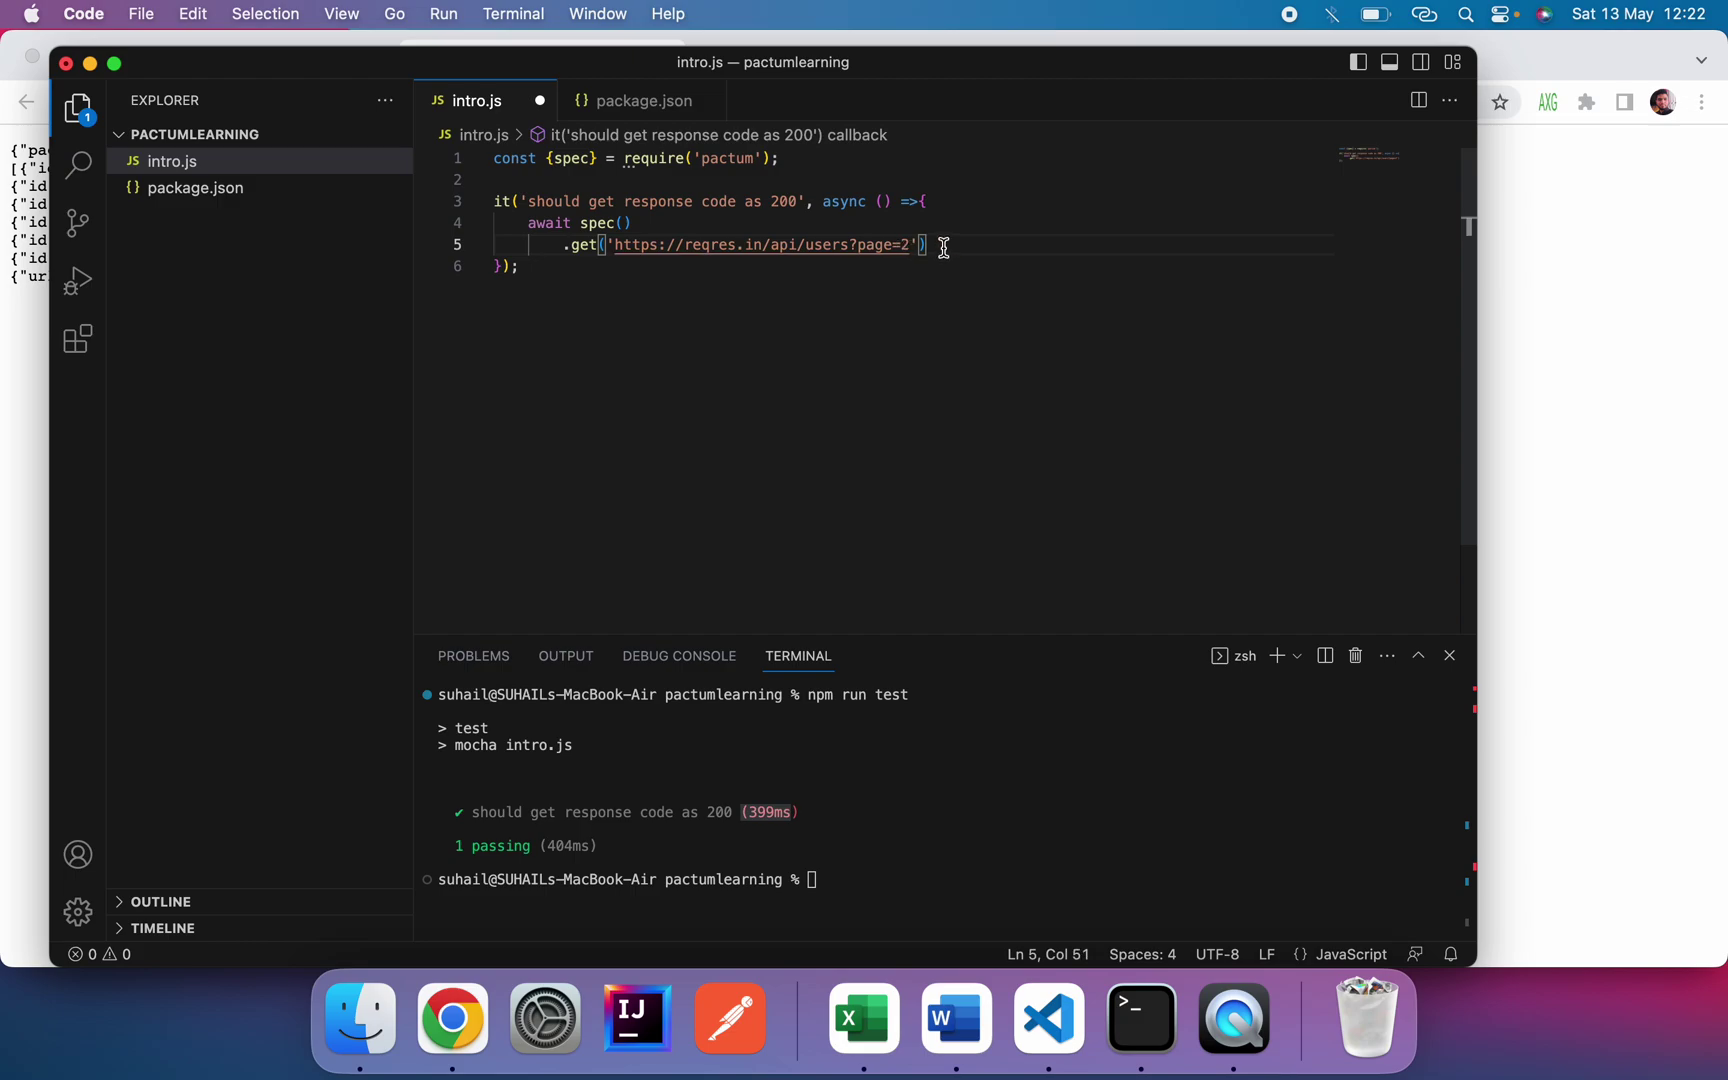
pyautogui.click(944, 247)
pyautogui.press('Return')
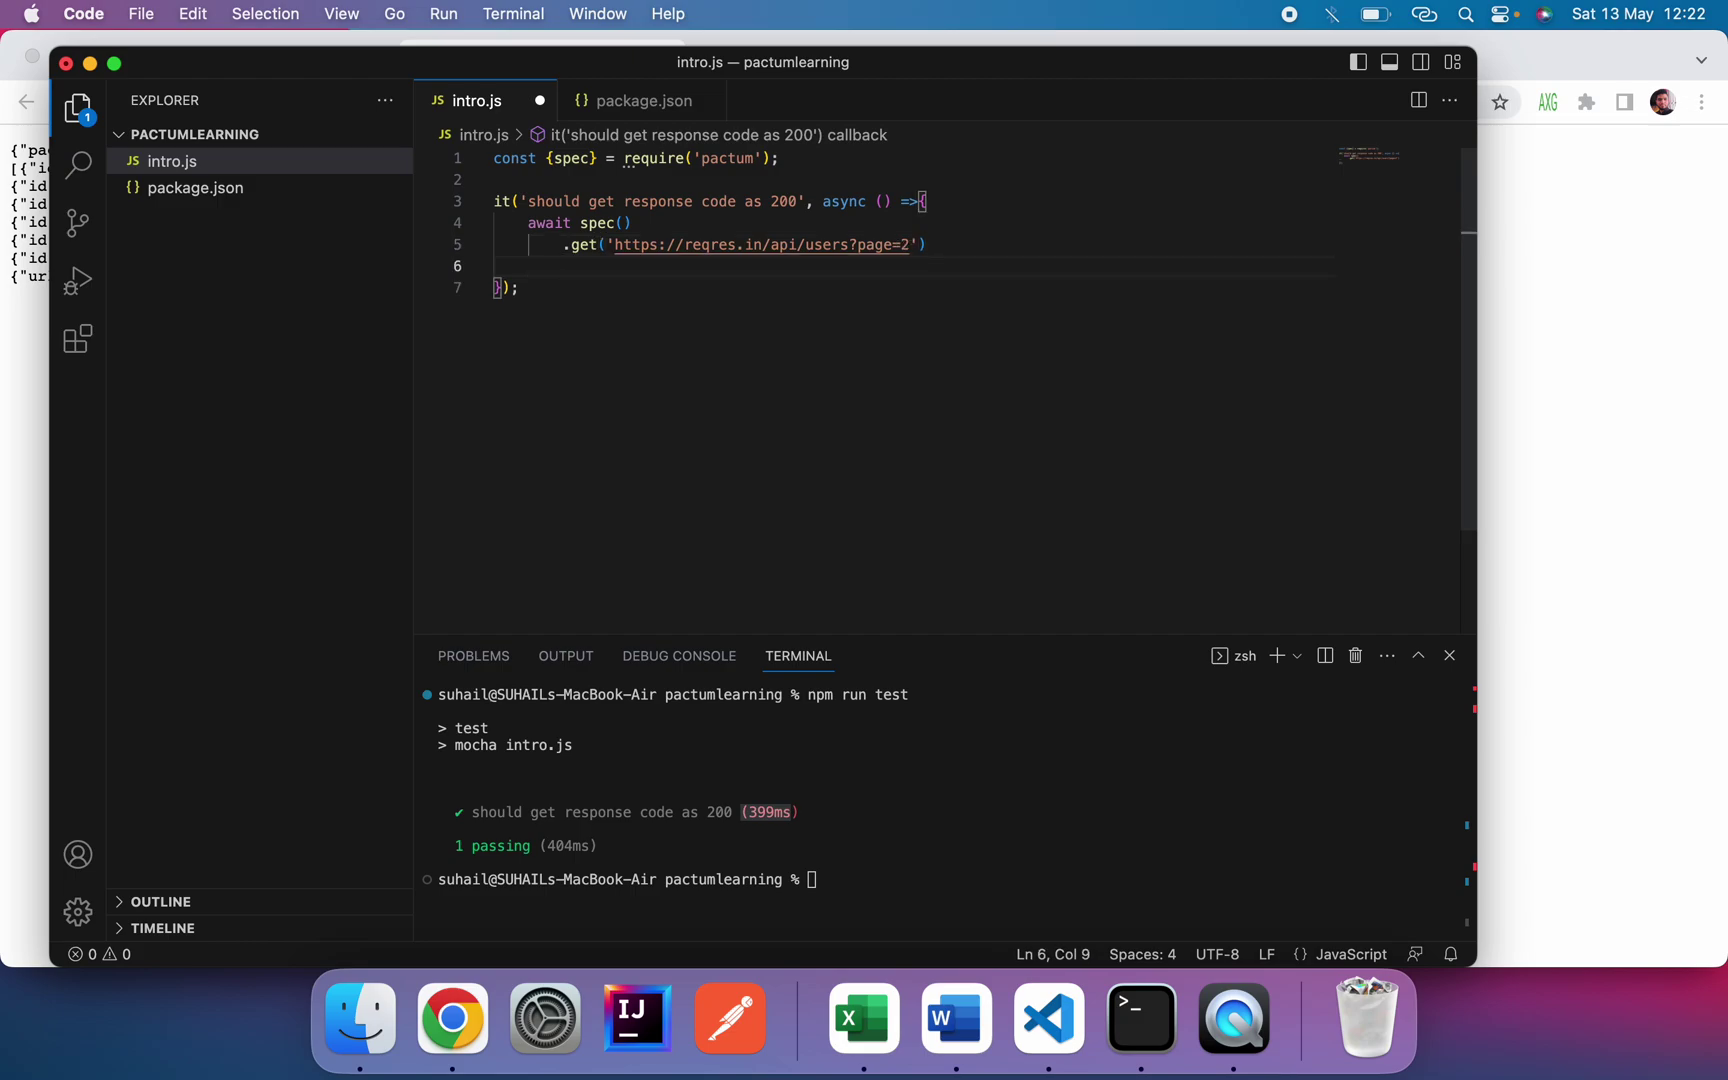
pyautogui.write('.')
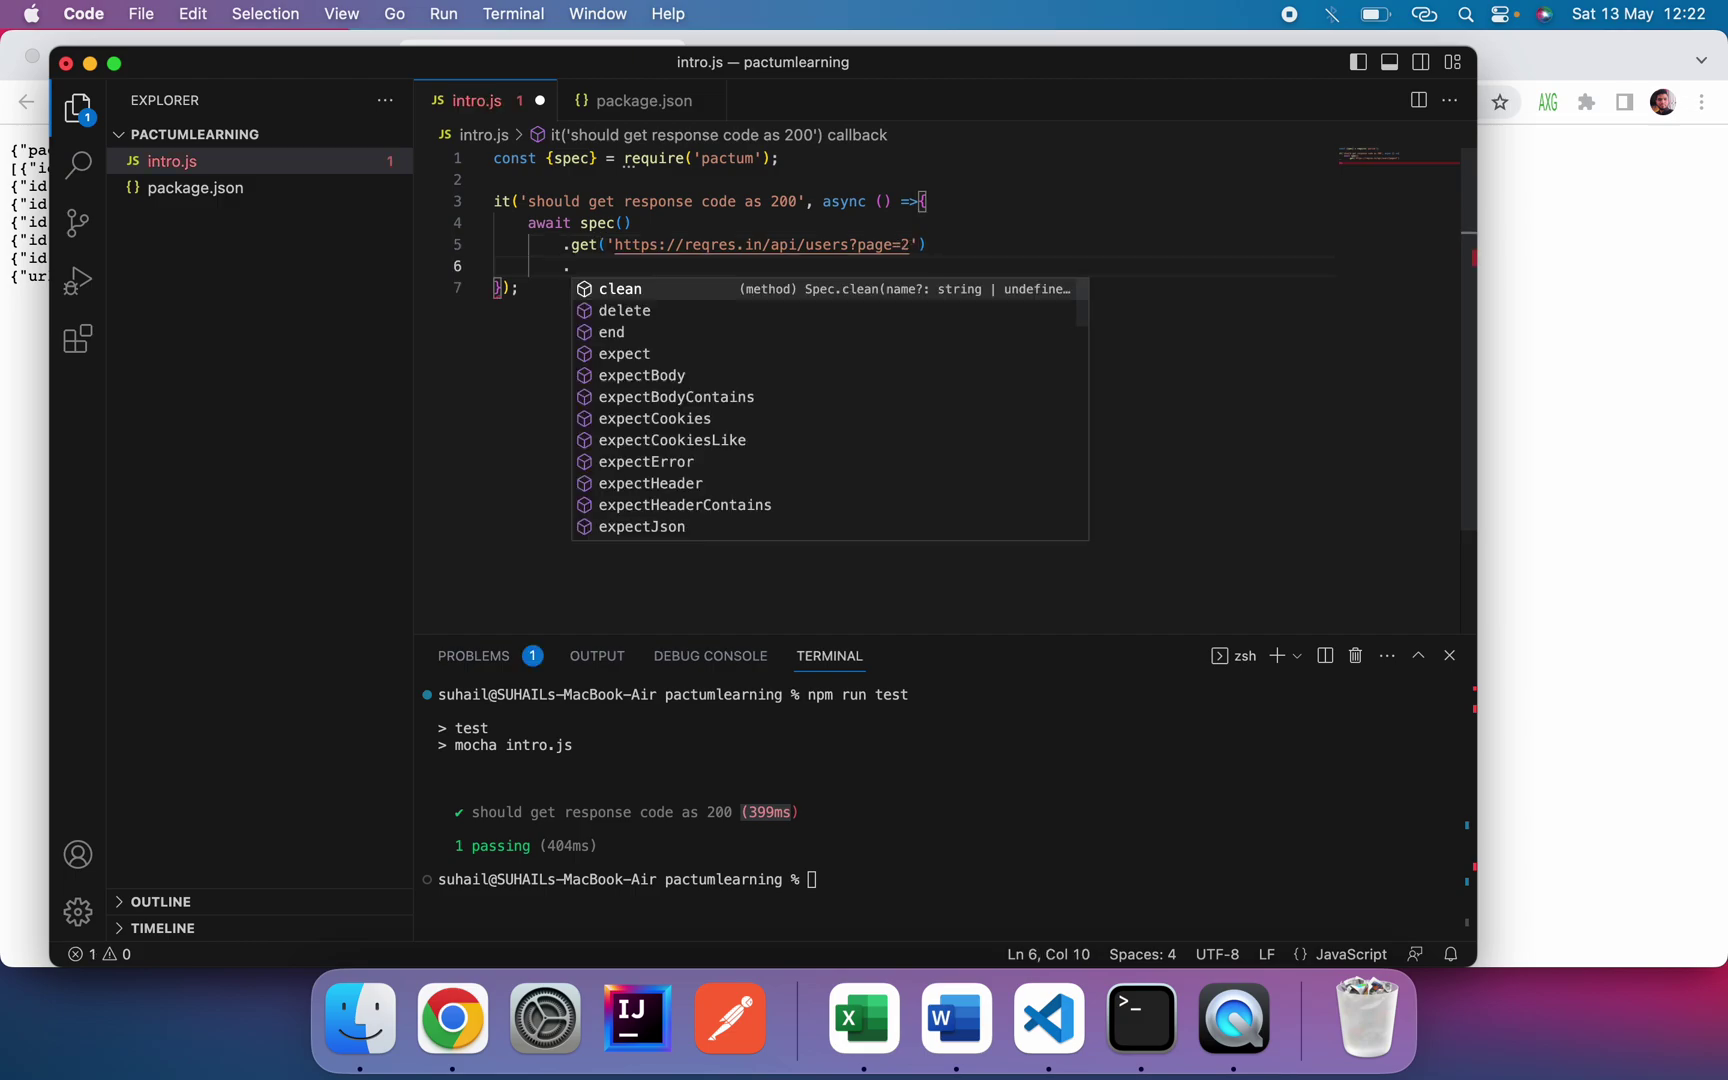
pyautogui.write('expec')
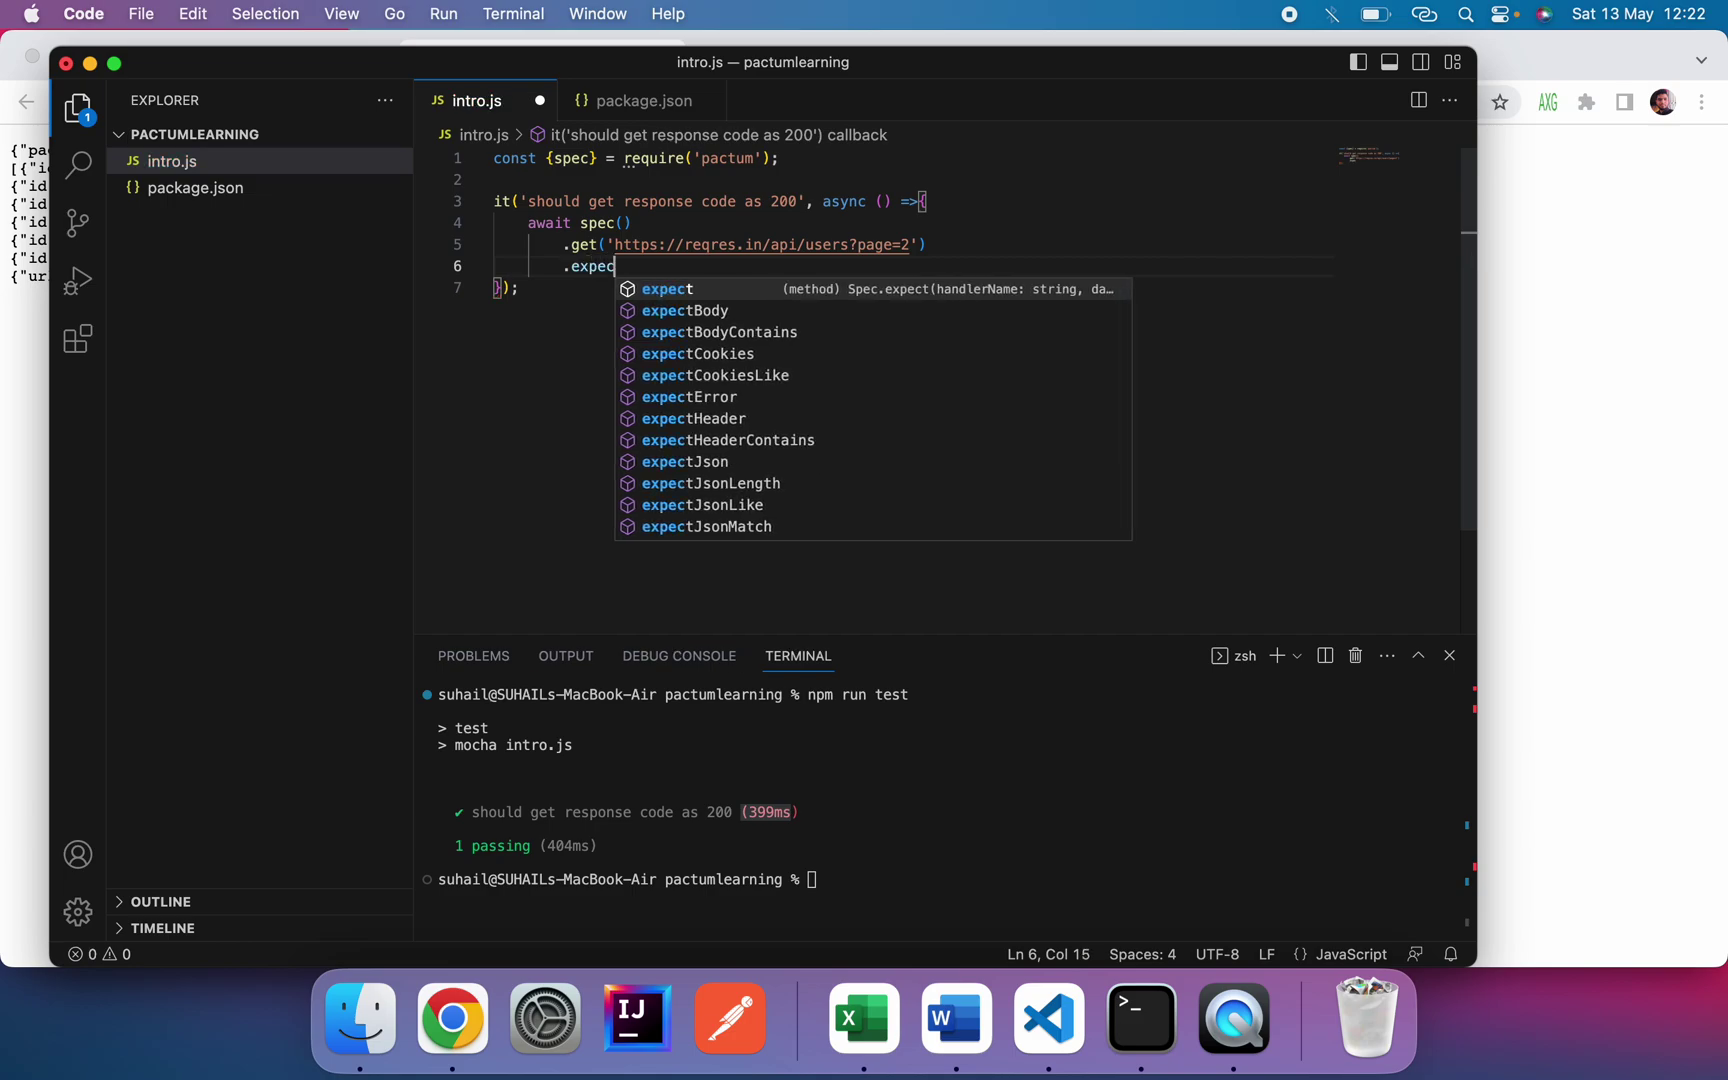
pyautogui.write('tst')
pyautogui.press('Return')
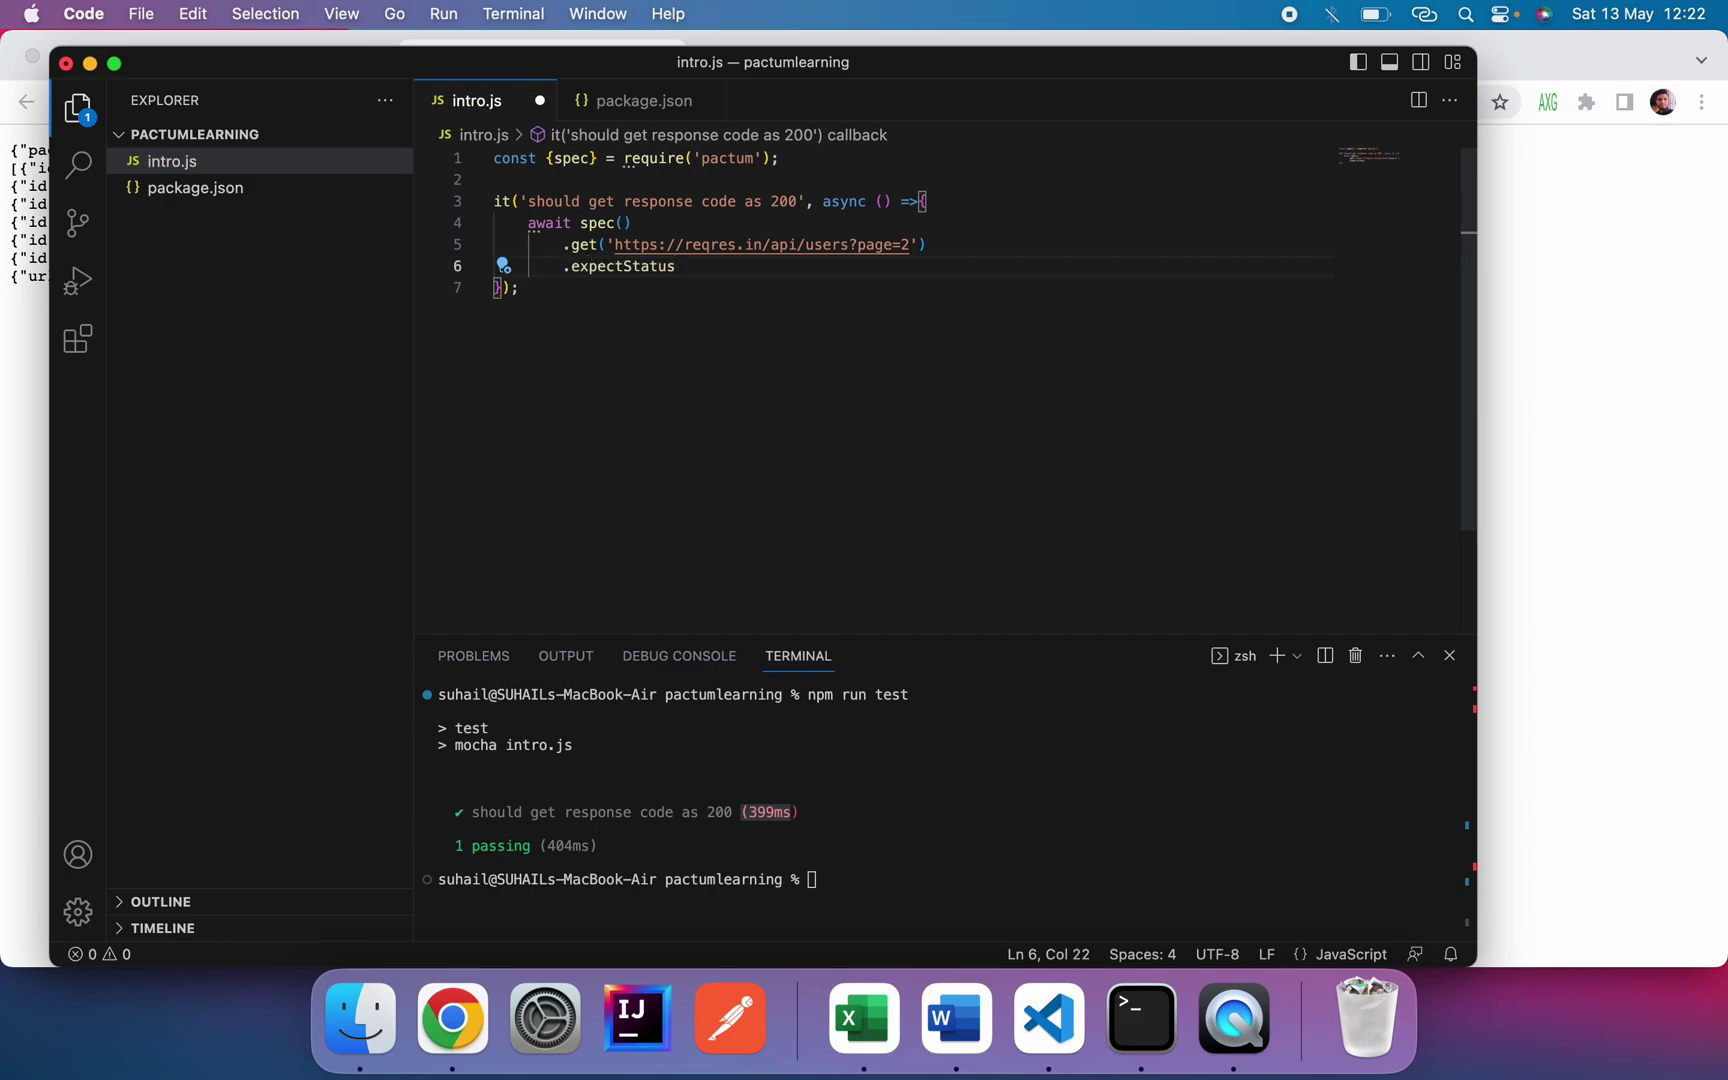
pyautogui.write('(200)')
pyautogui.write(';')
pyautogui.press('Down')
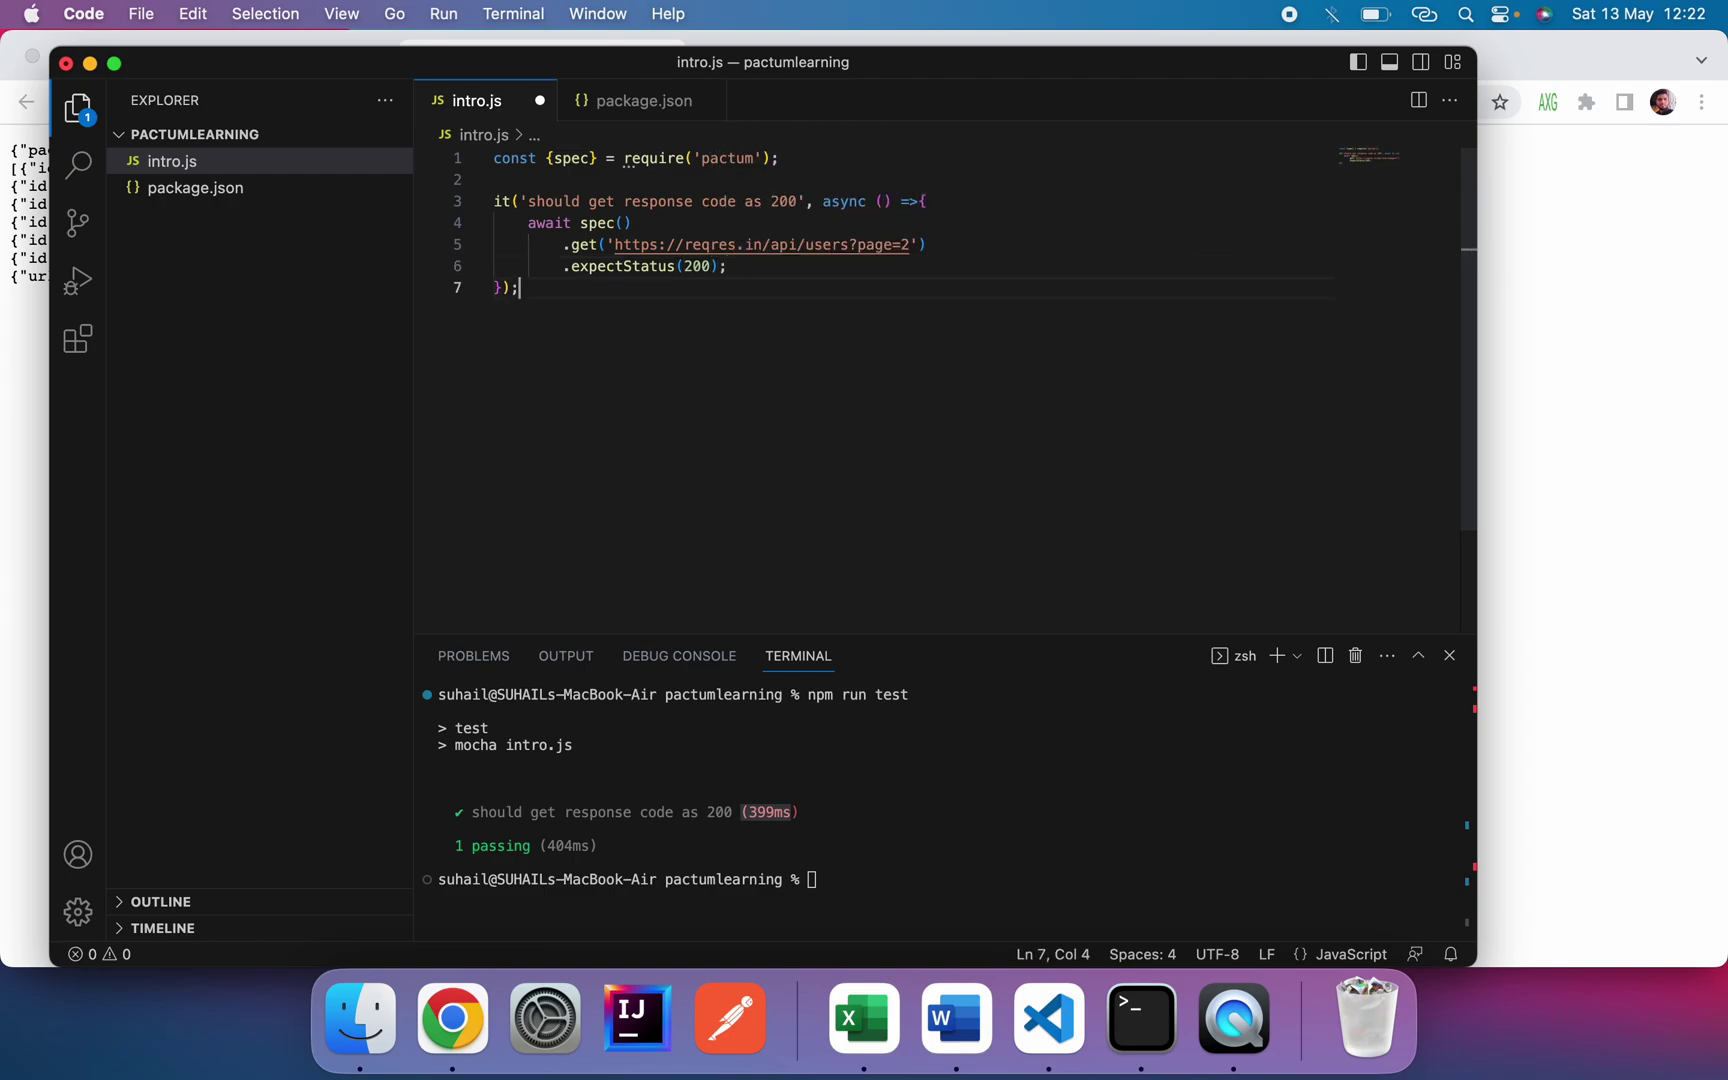
pyautogui.press('super+s')
# Step: In package.json, remove the indentation before the closing brace and review the 'mocha intro.js' test script
pyautogui.click(196, 193)
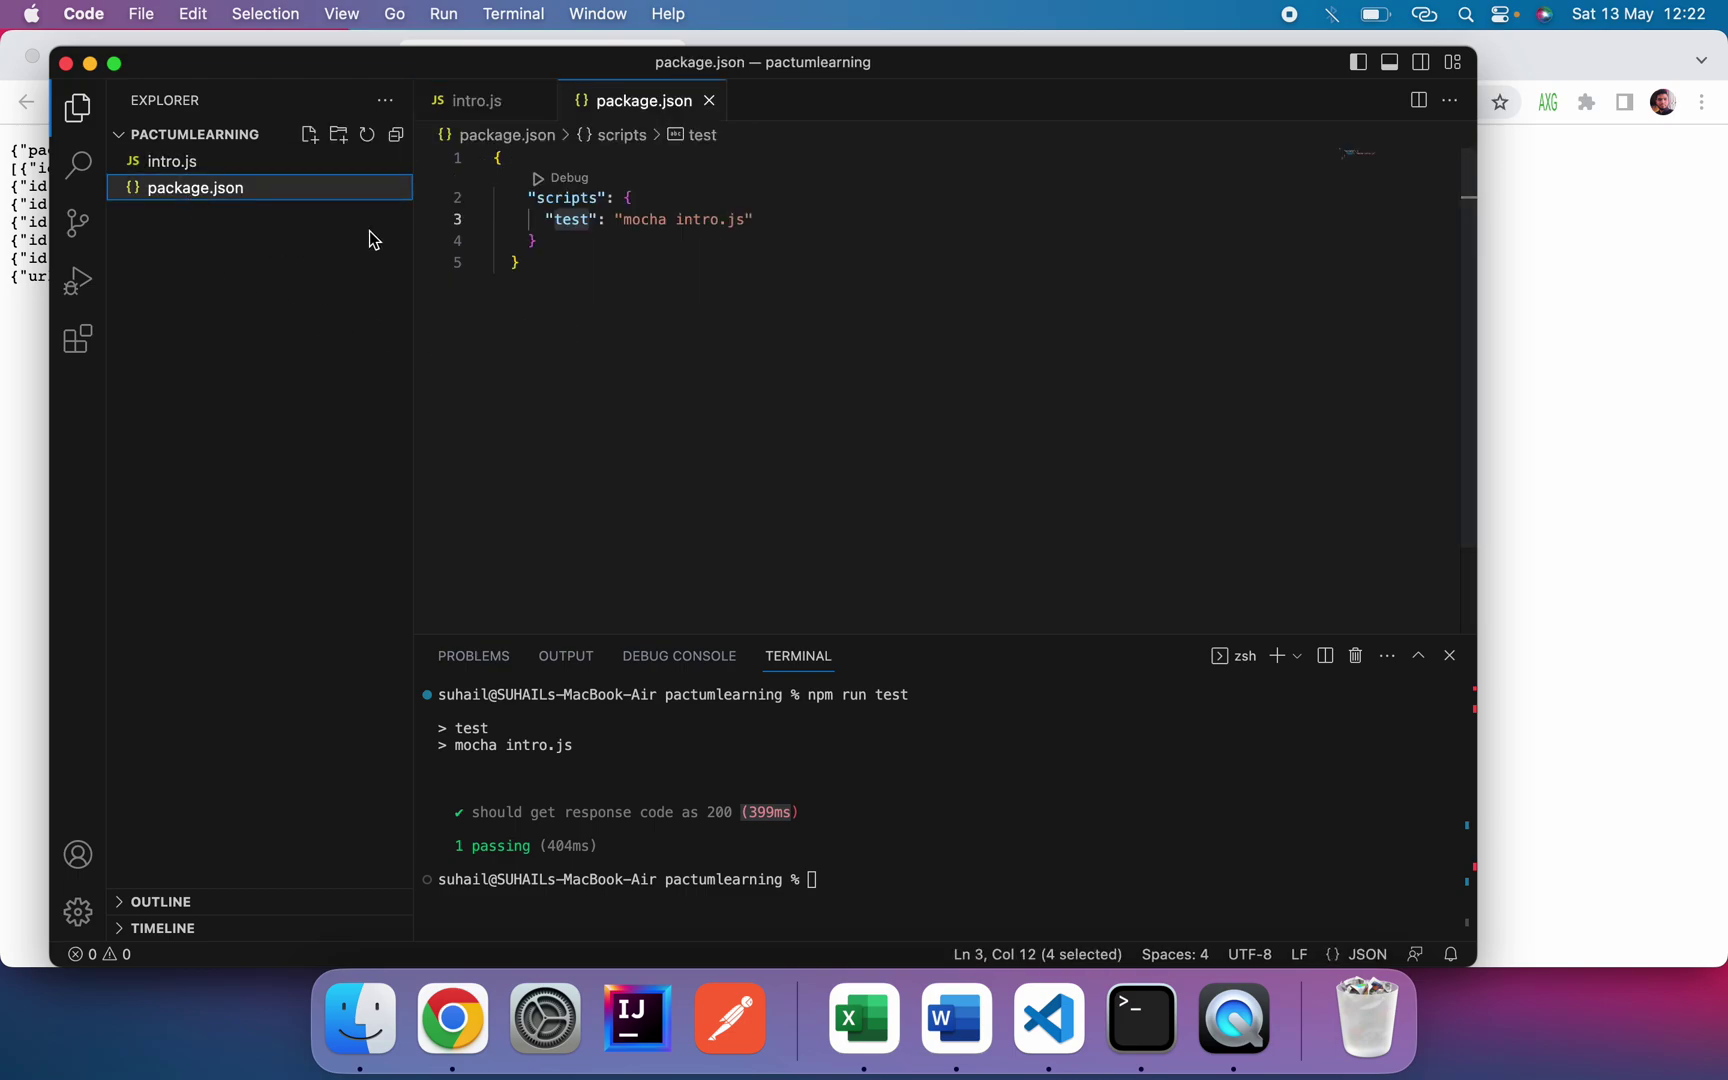
pyautogui.click(584, 271)
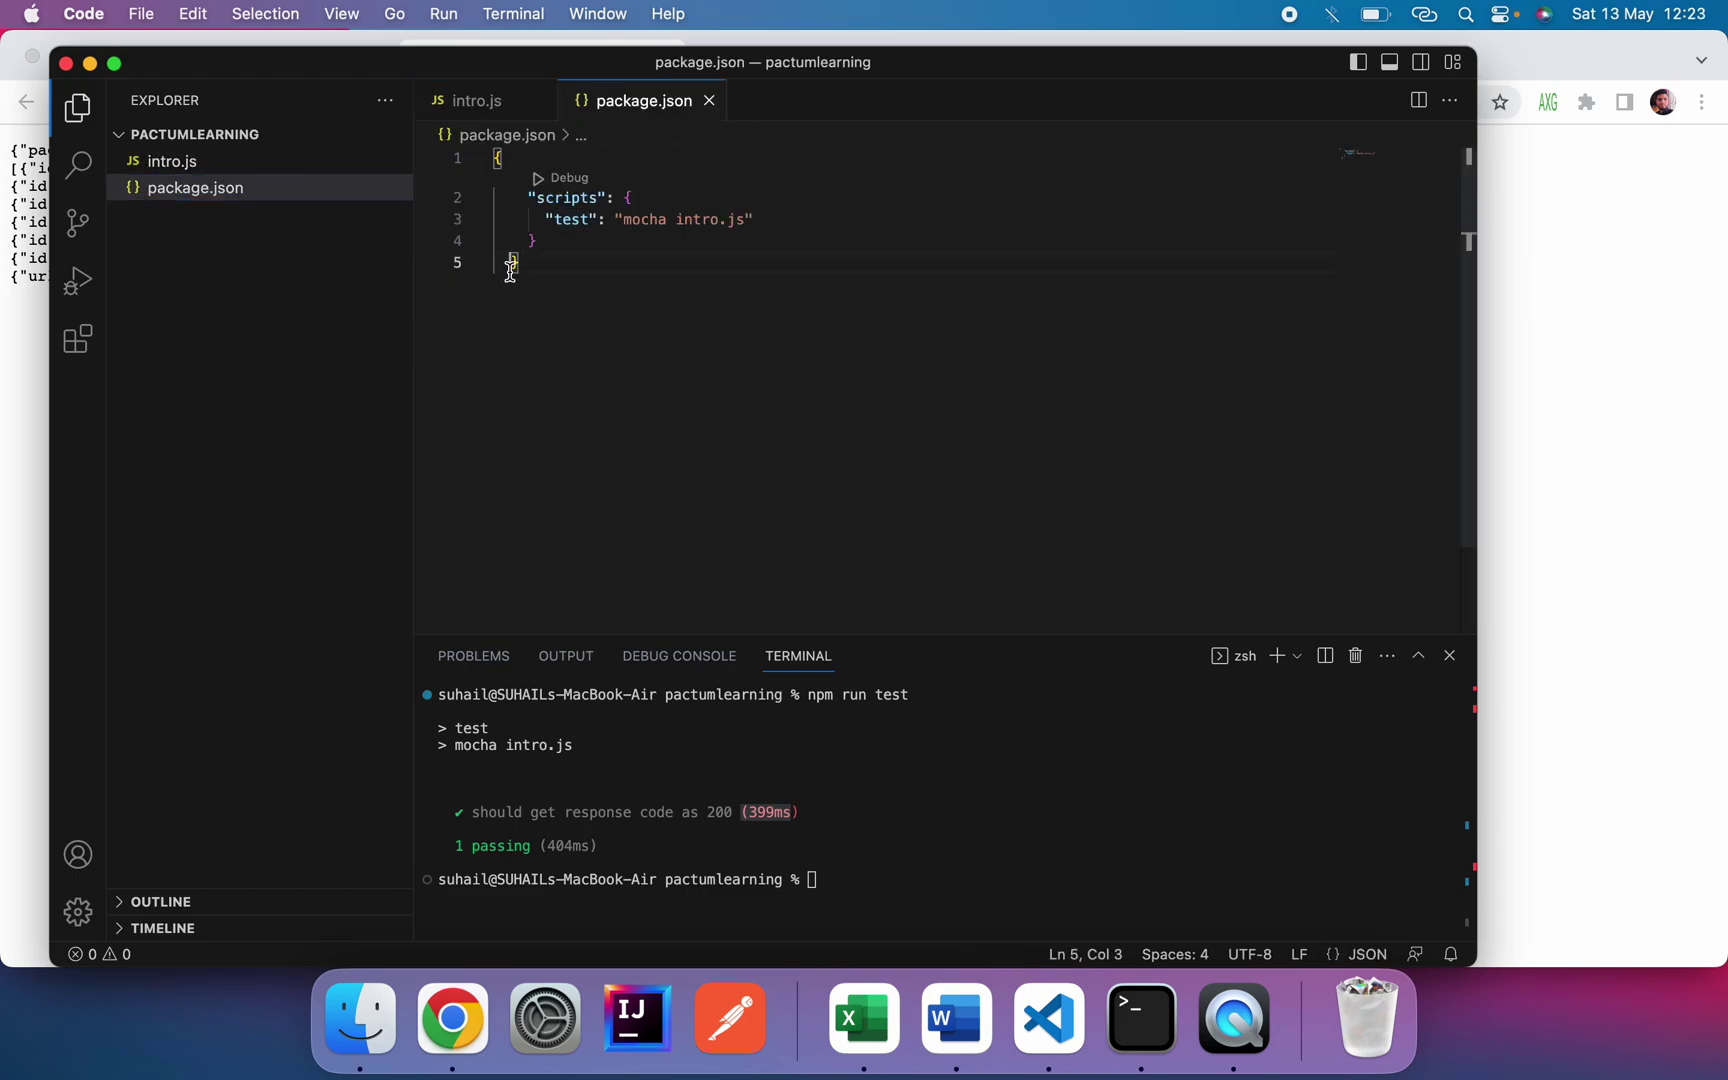
pyautogui.press('BackSpace')
pyautogui.press('BackSpace')
pyautogui.doubleClick(574, 220)
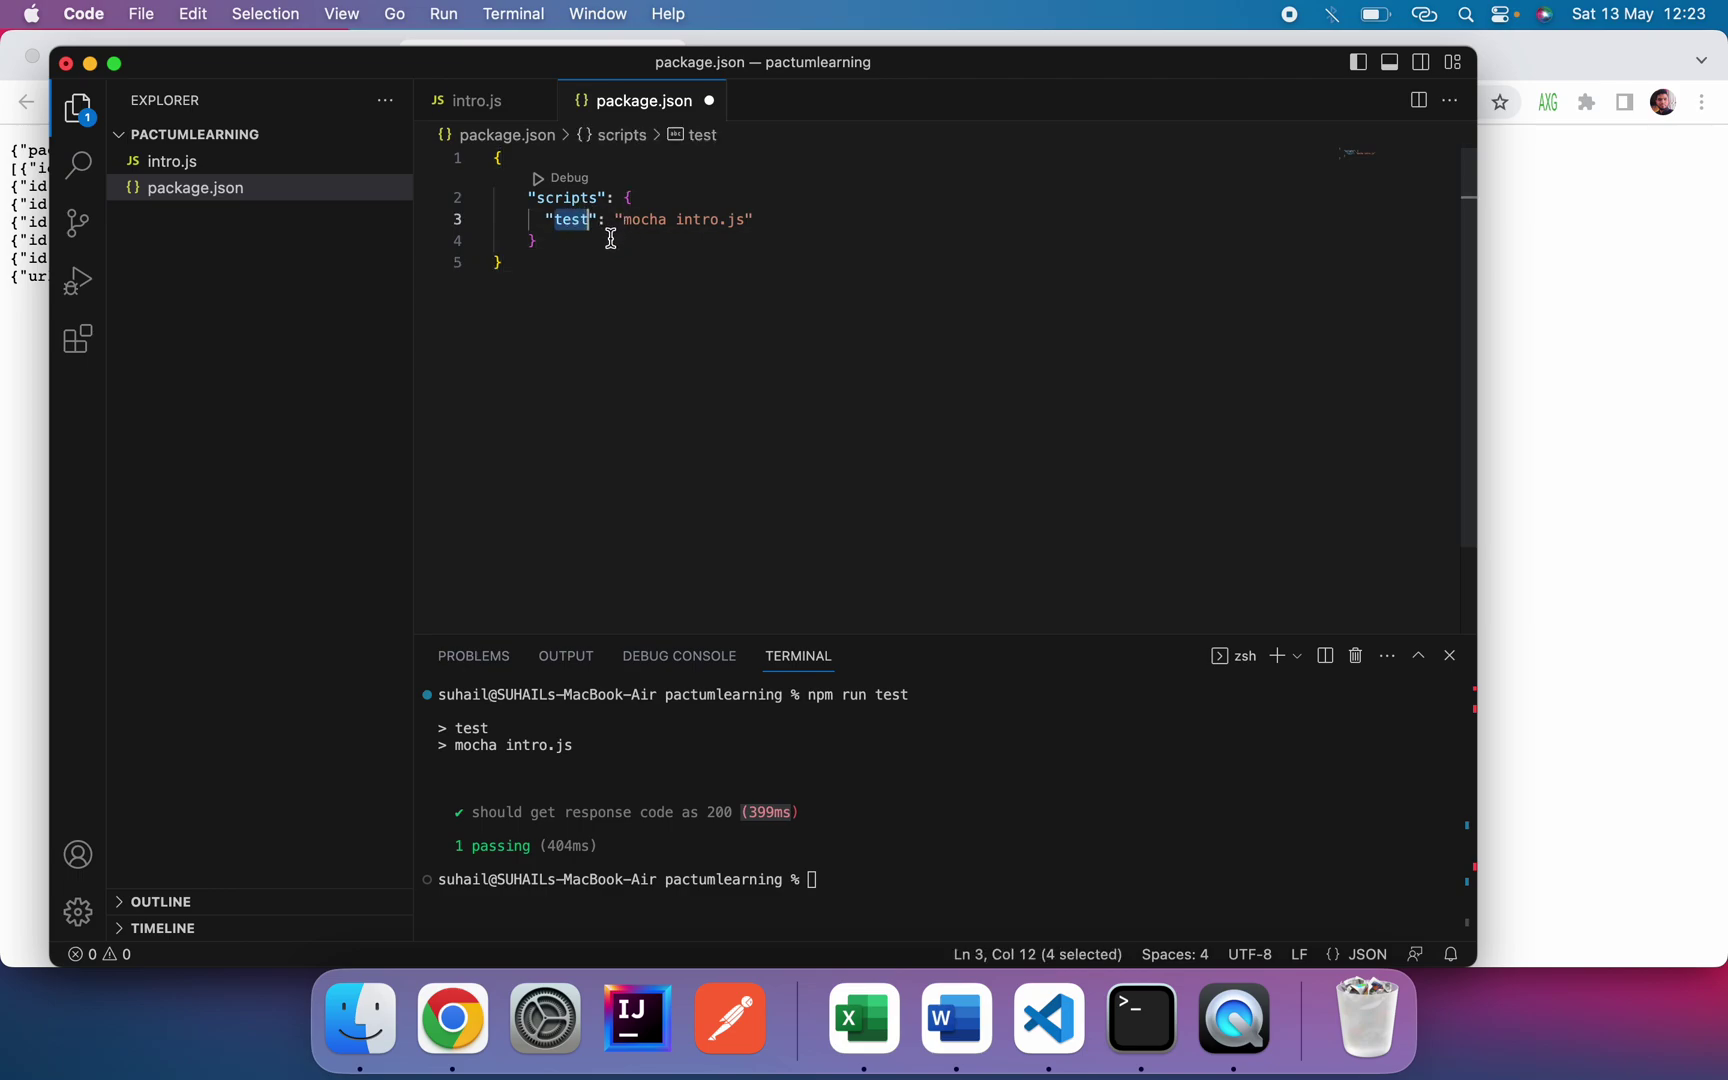
pyautogui.click(610, 239)
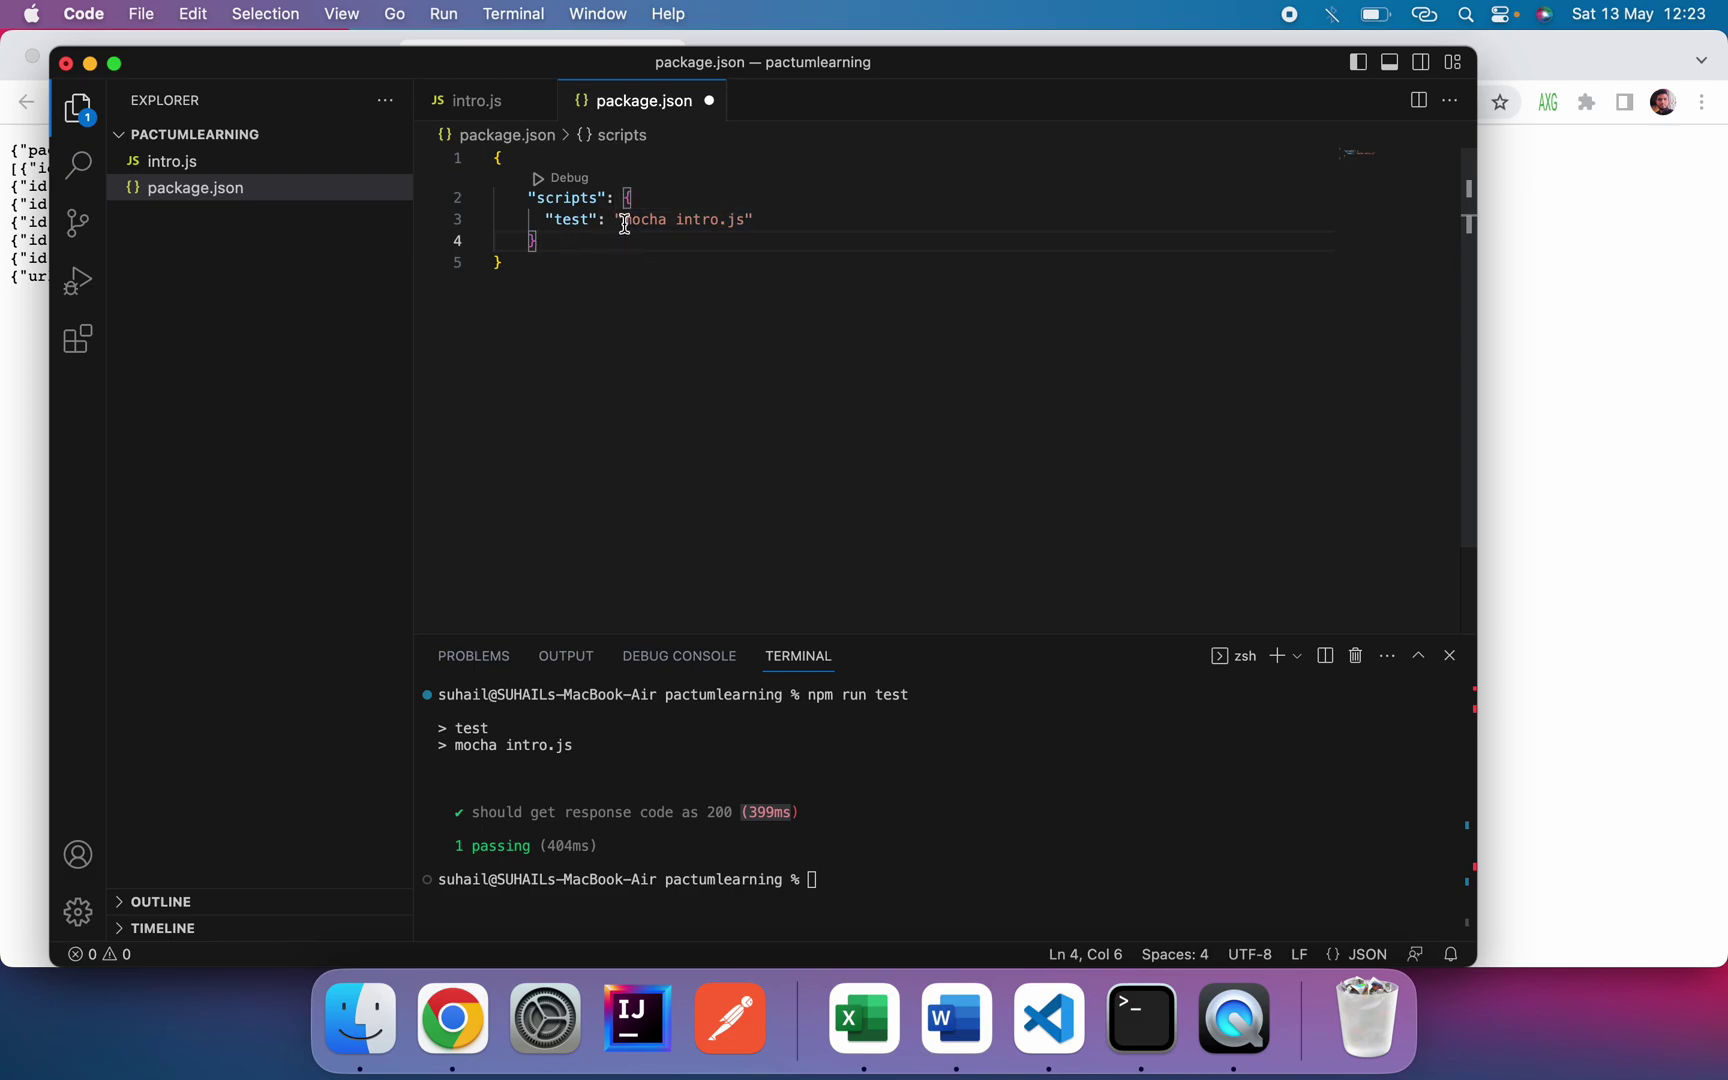
pyautogui.moveTo(623, 220); pyautogui.dragTo(747, 223)
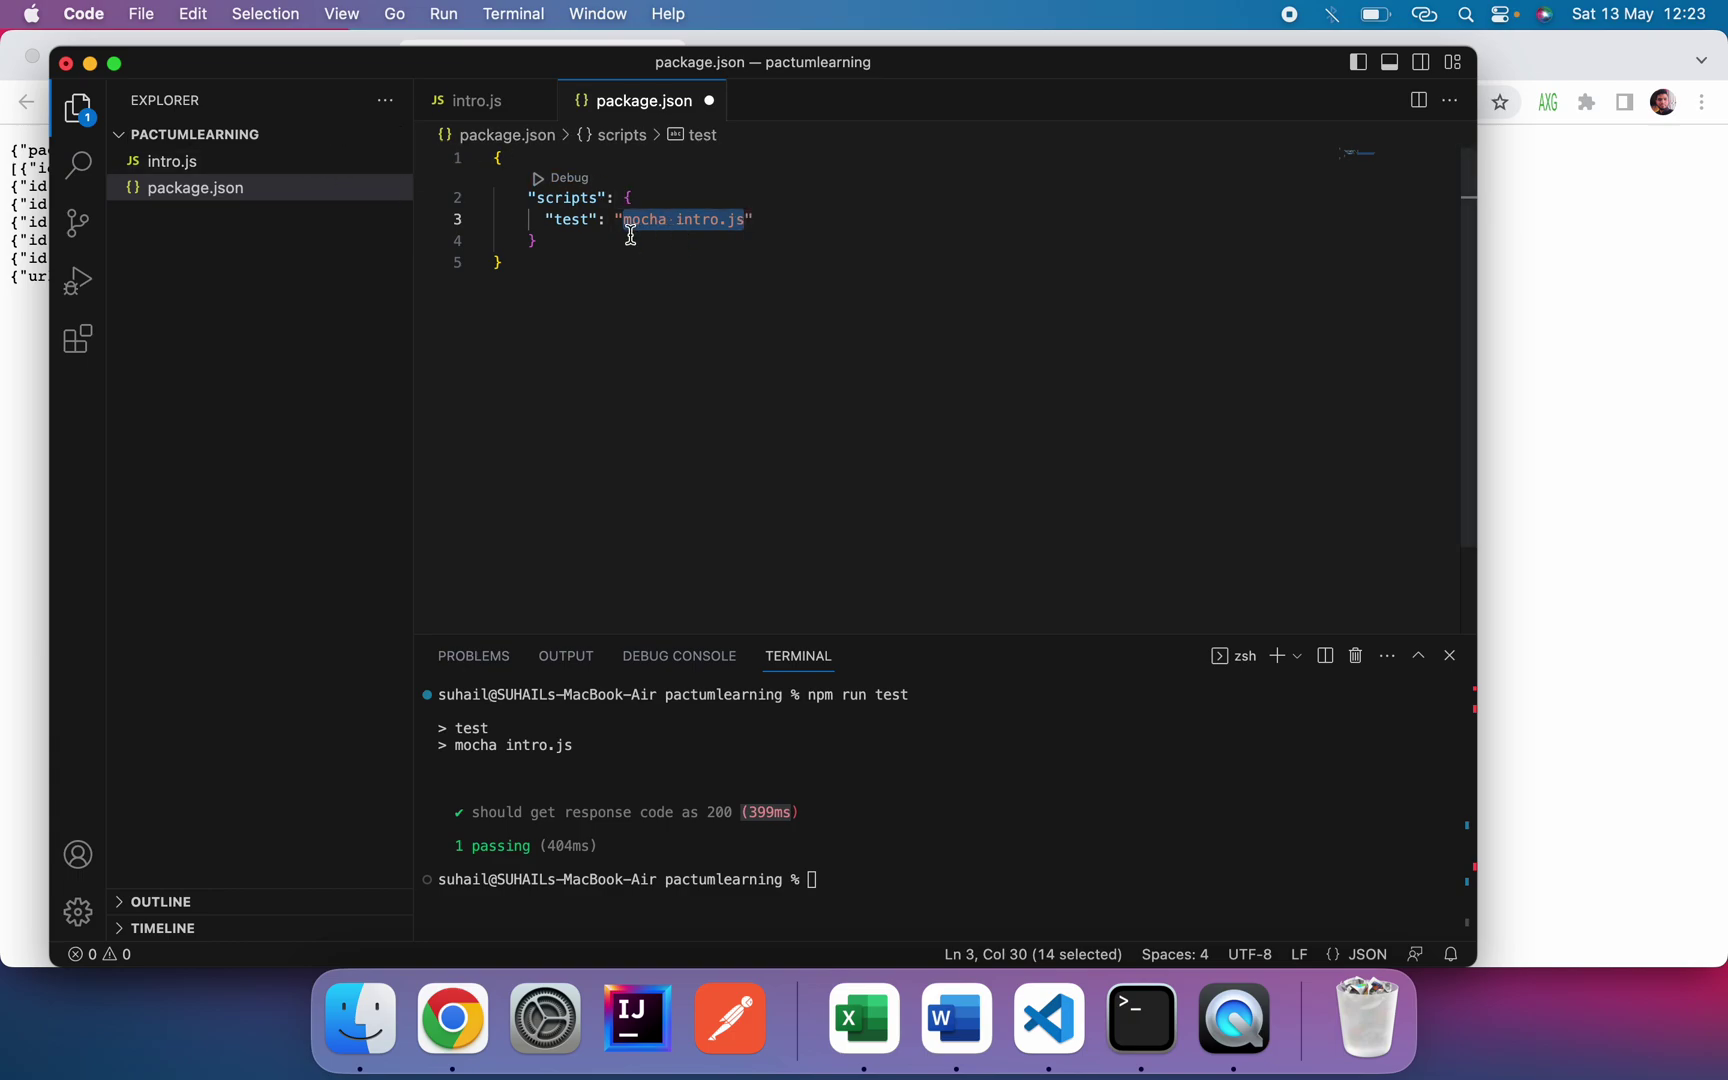
pyautogui.doubleClick(575, 220)
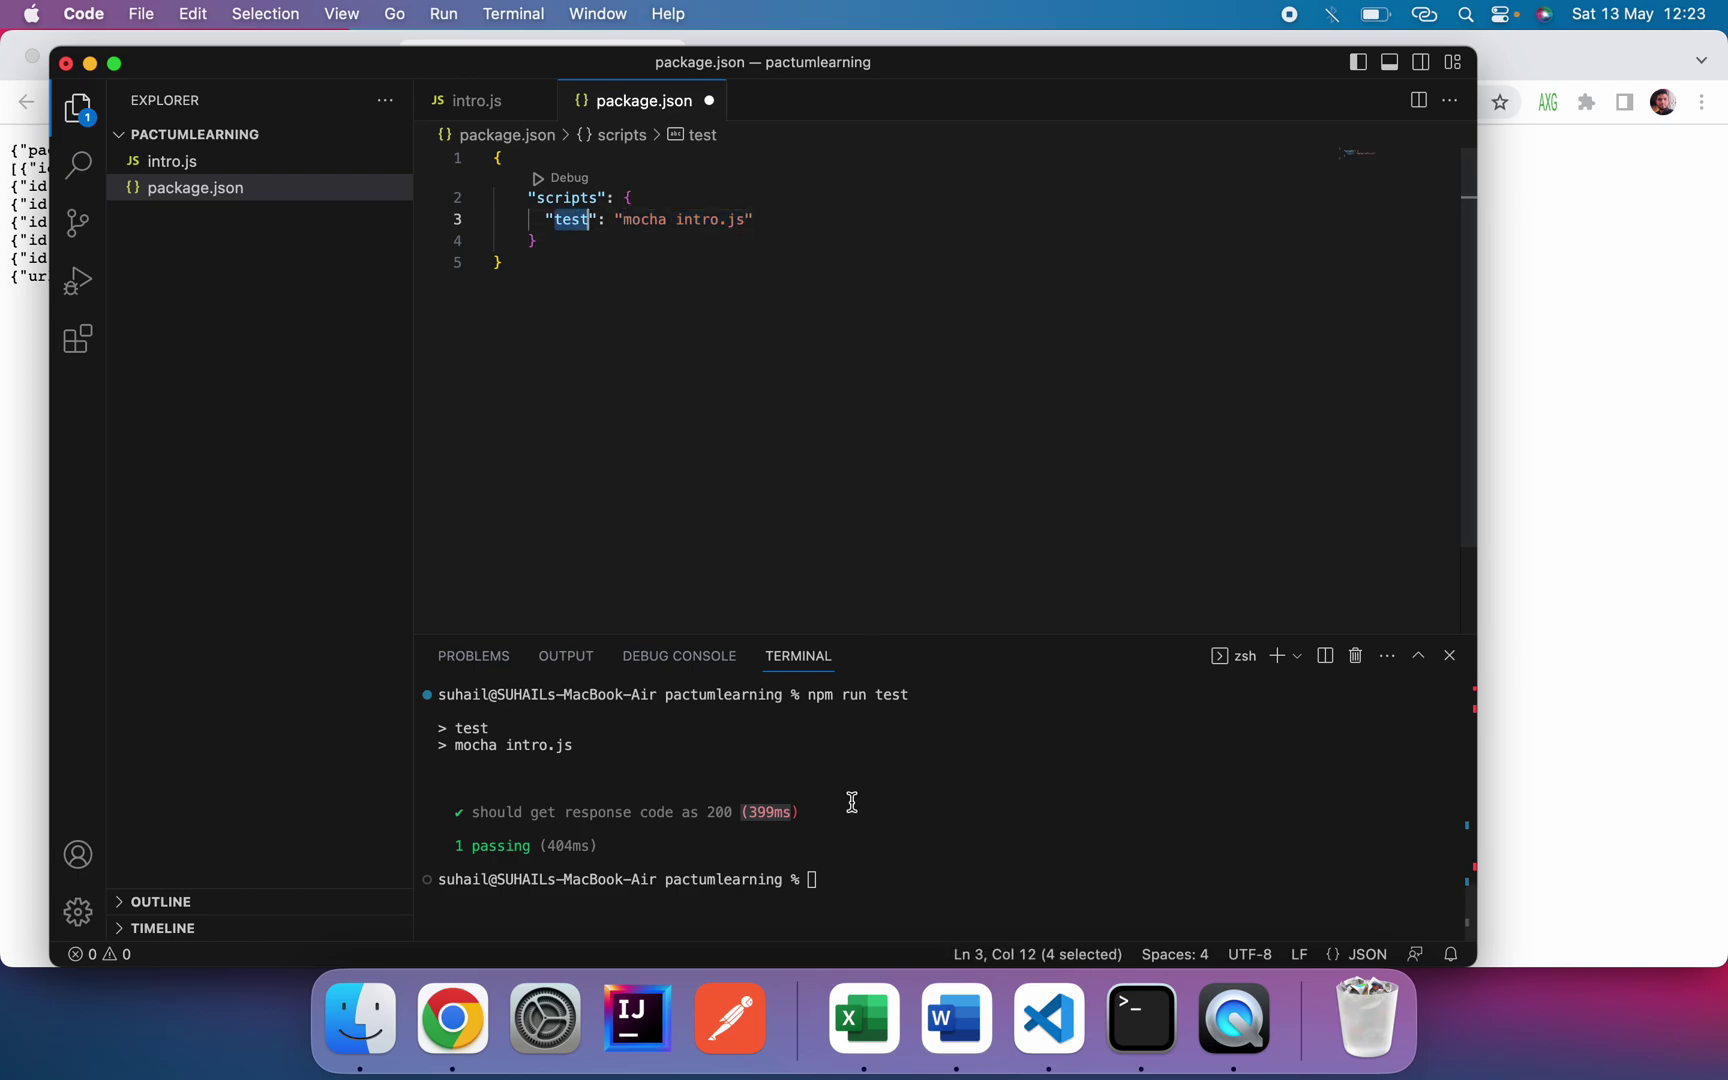
pyautogui.click(867, 847)
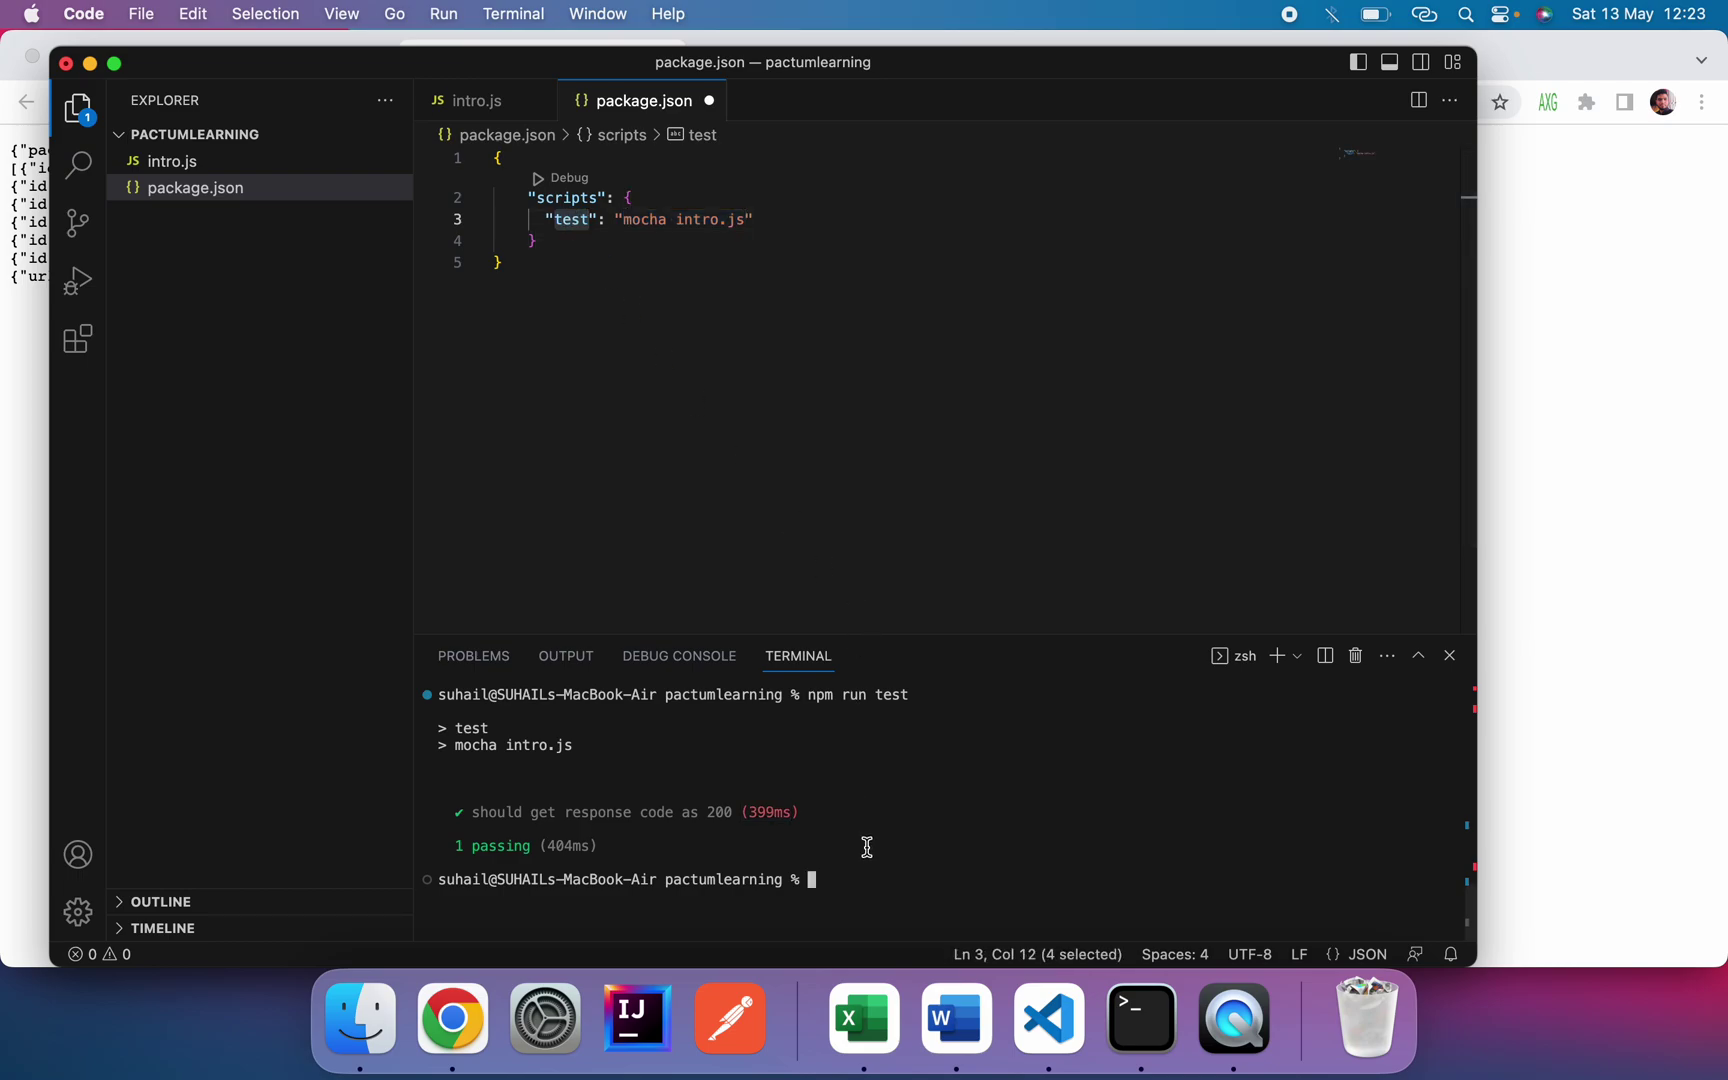
pyautogui.write('clear')
# Step: Clear the terminal, run npm run test, and confirm 1 passing test in about 345ms
pyautogui.press('Return')
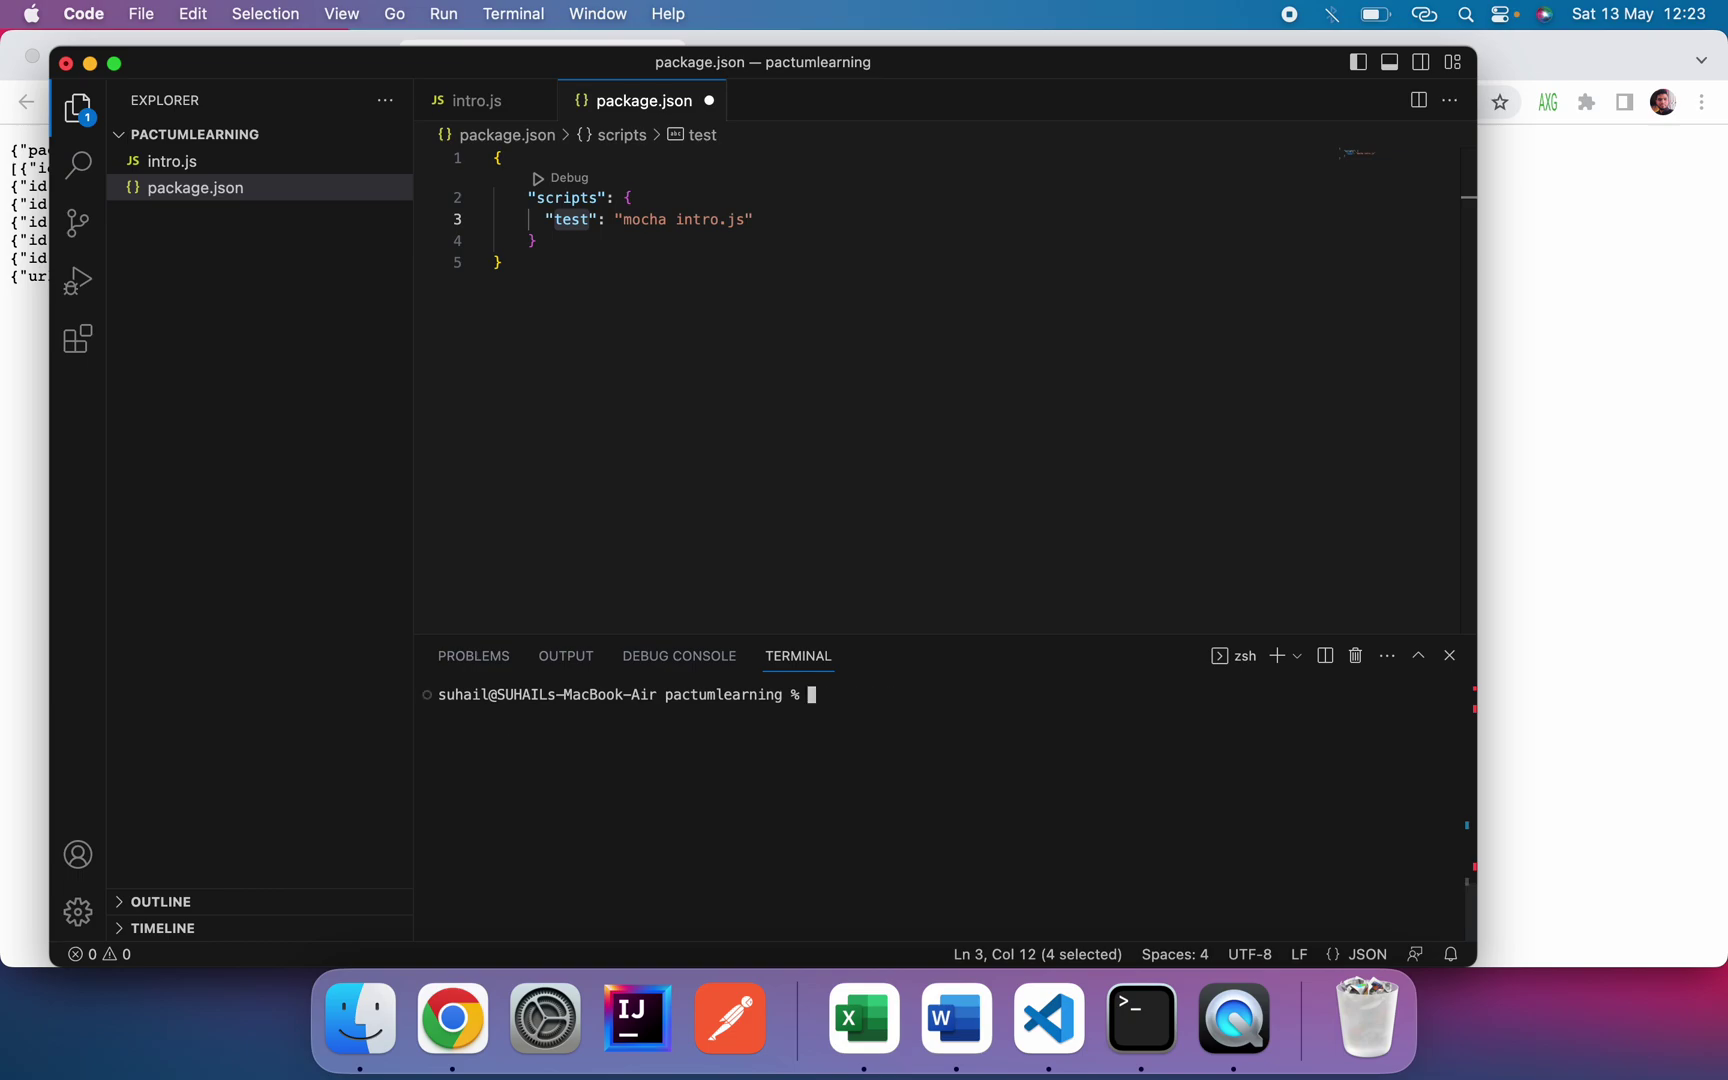
pyautogui.write('np')
pyautogui.write('m r')
pyautogui.write('un')
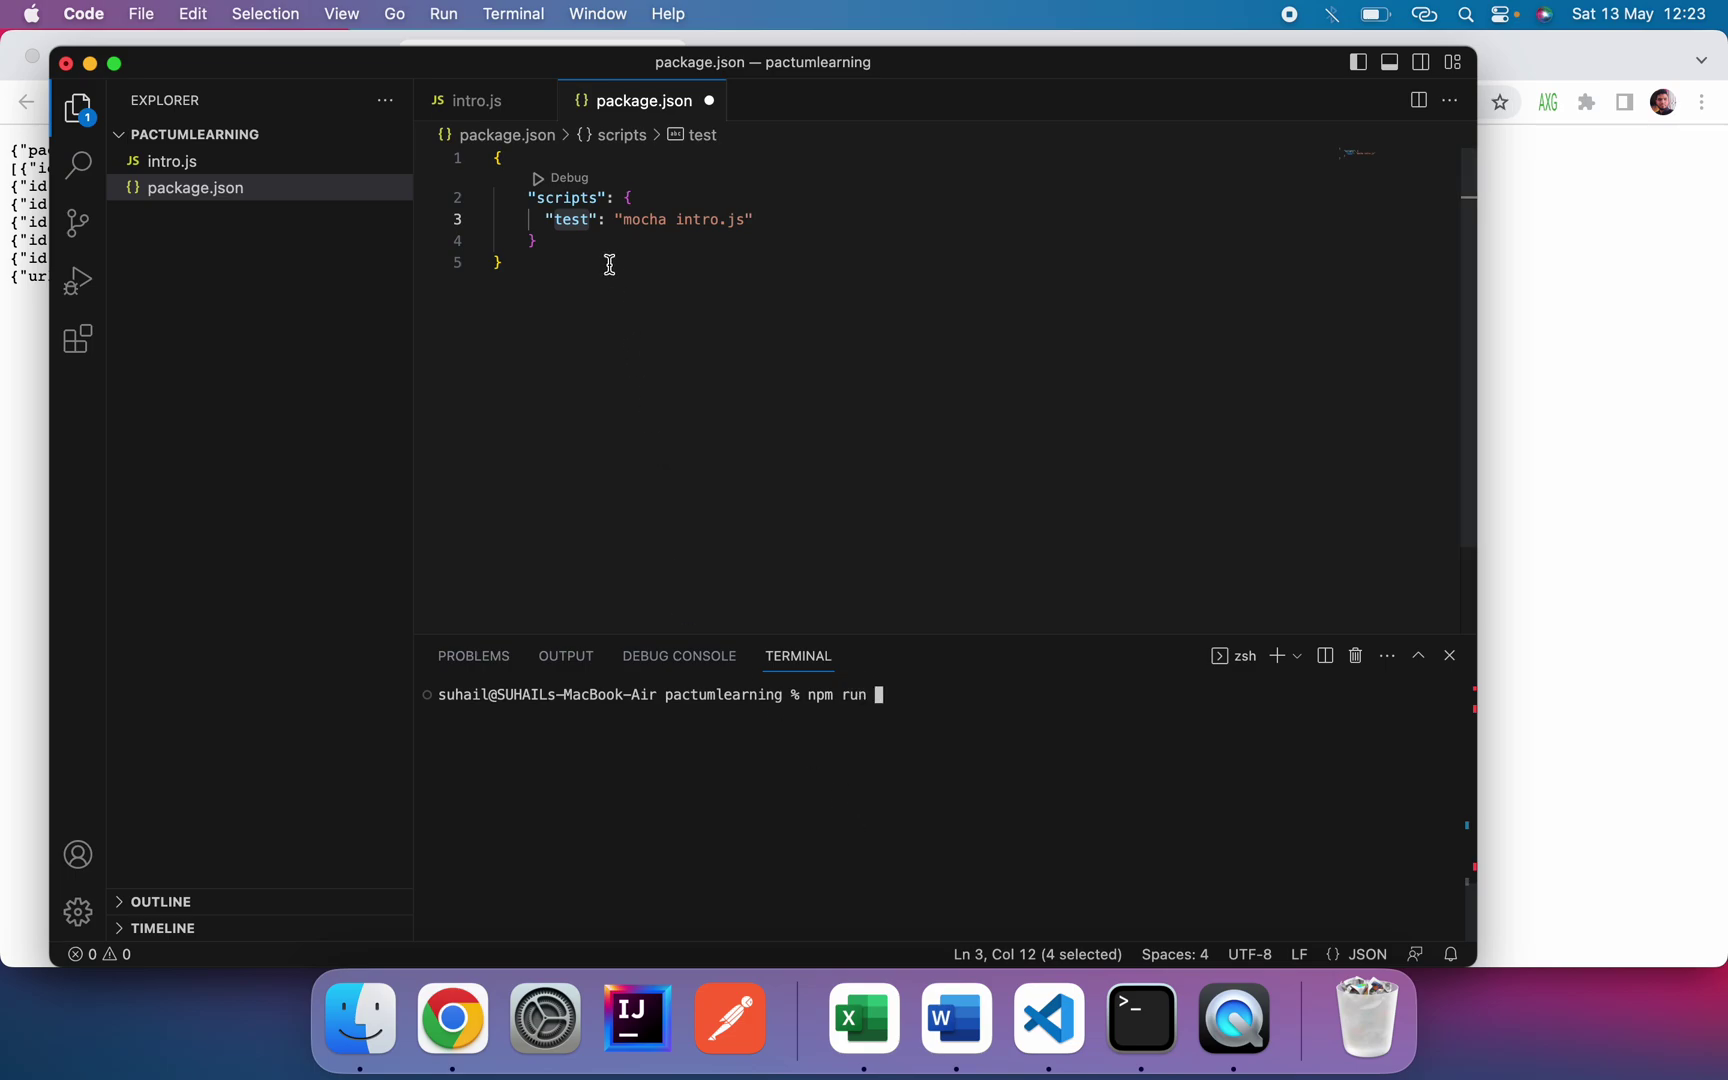
pyautogui.doubleClick(571, 219)
pyautogui.click(895, 675)
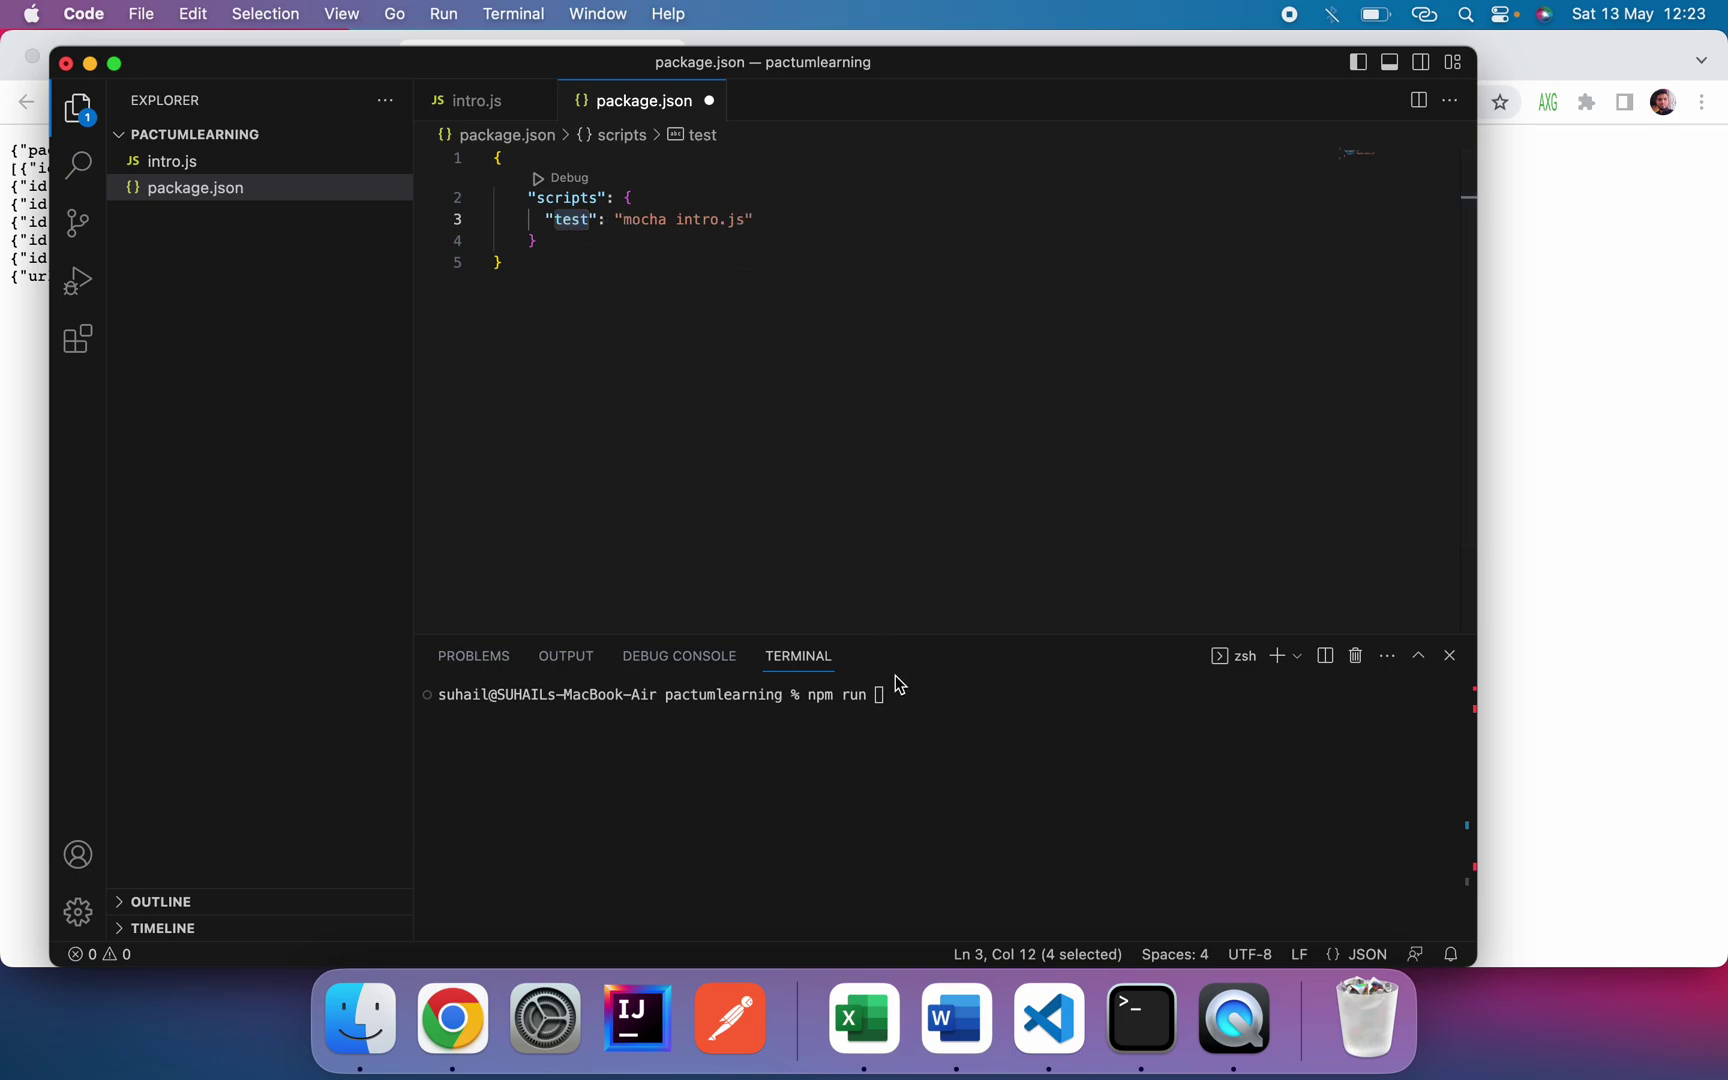
pyautogui.write('test')
pyautogui.press('Return')
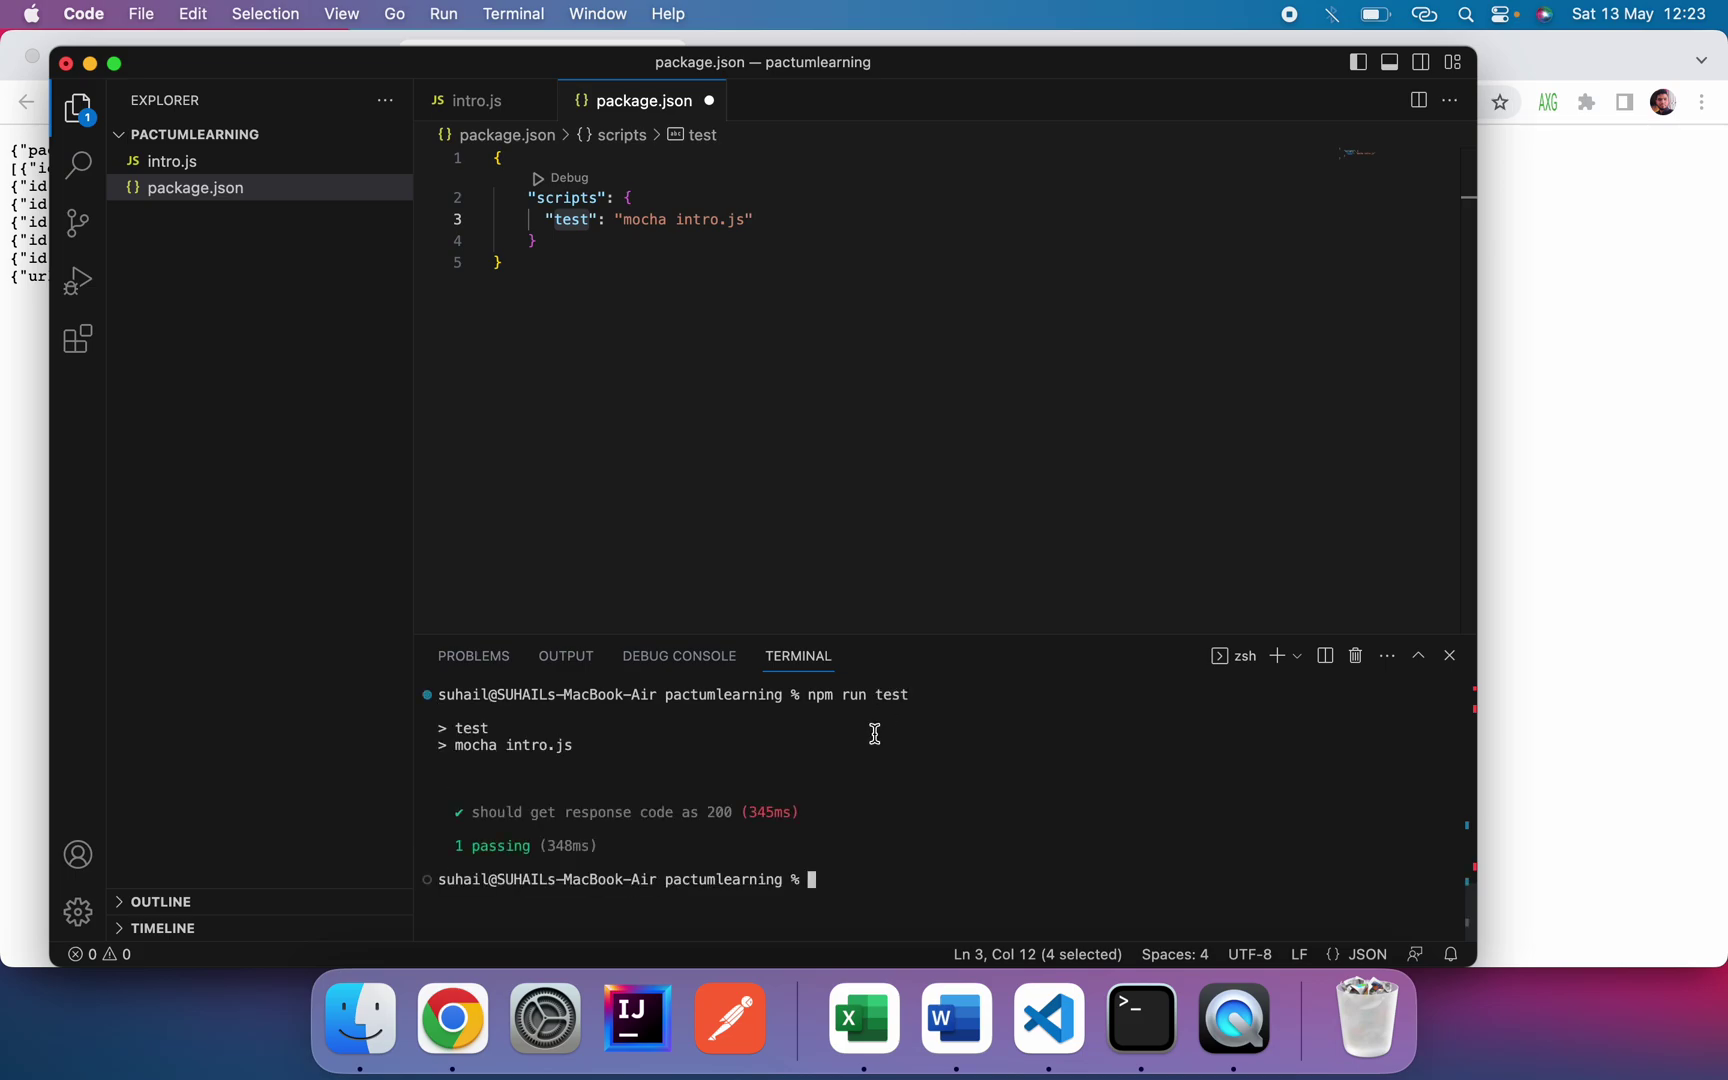
pyautogui.moveTo(475, 812); pyautogui.dragTo(725, 805)
pyautogui.click(736, 812)
pyautogui.doubleClick(763, 811)
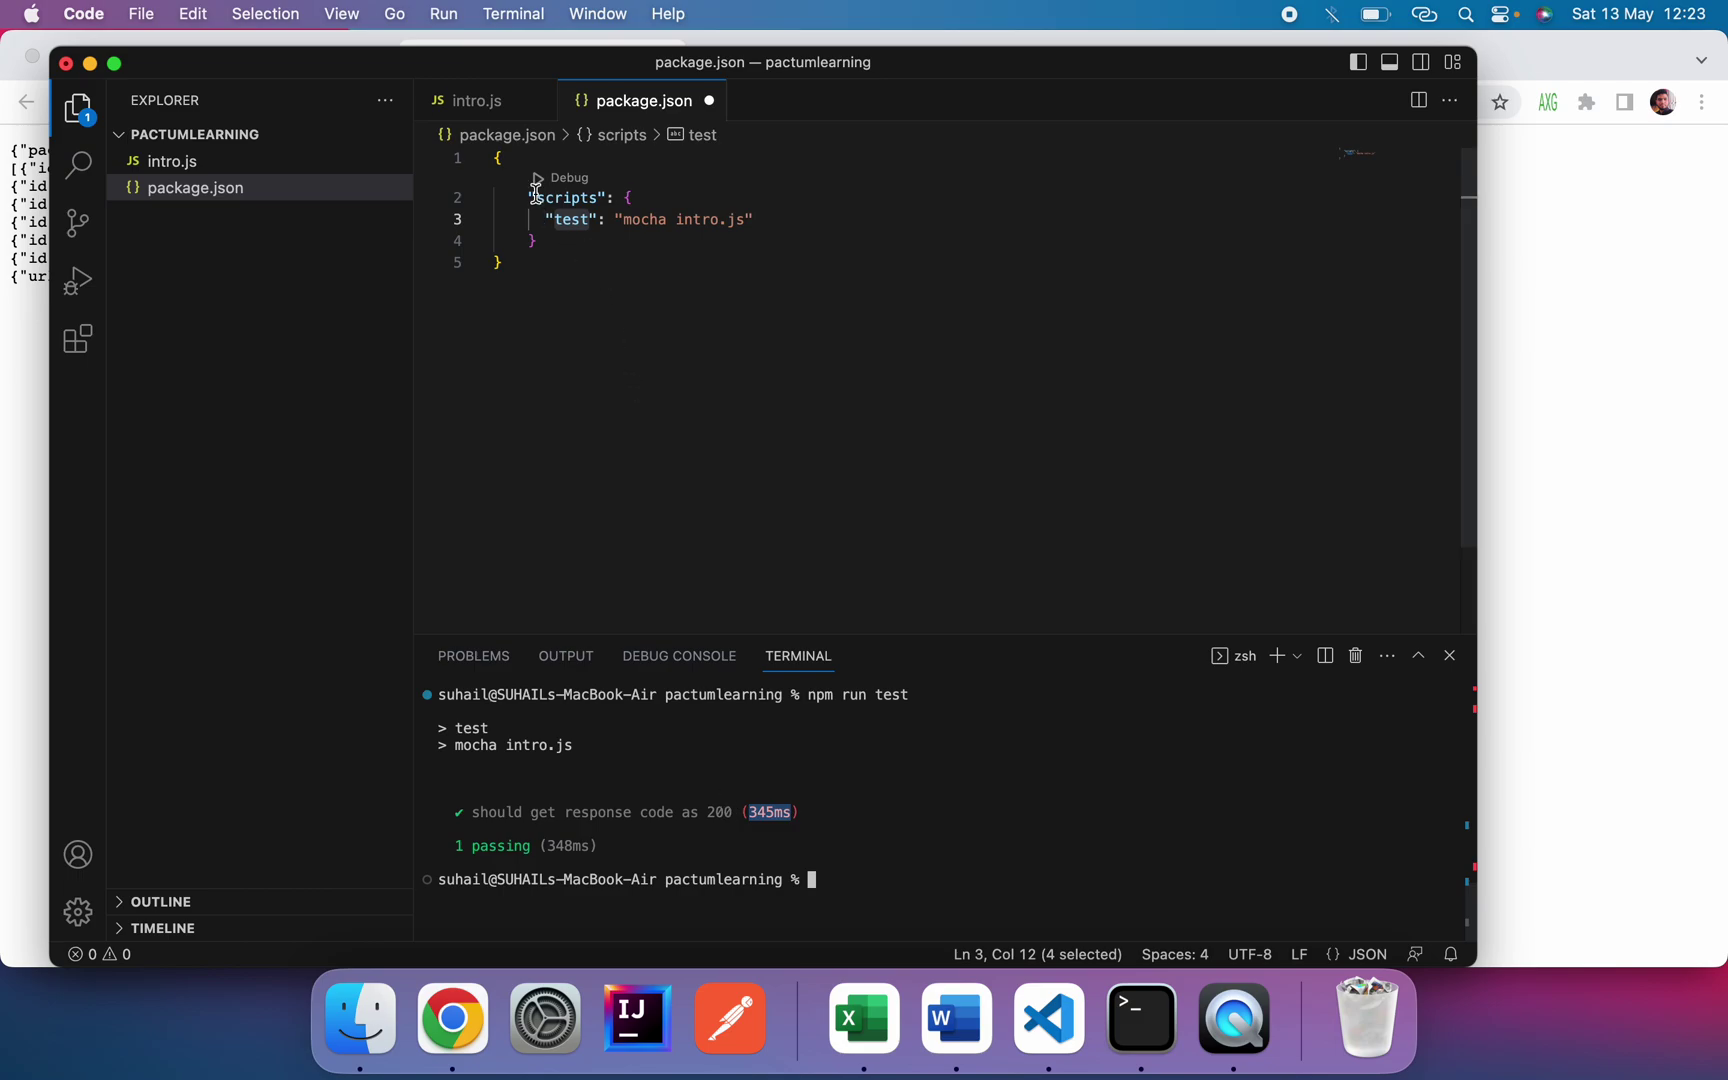
pyautogui.click(483, 119)
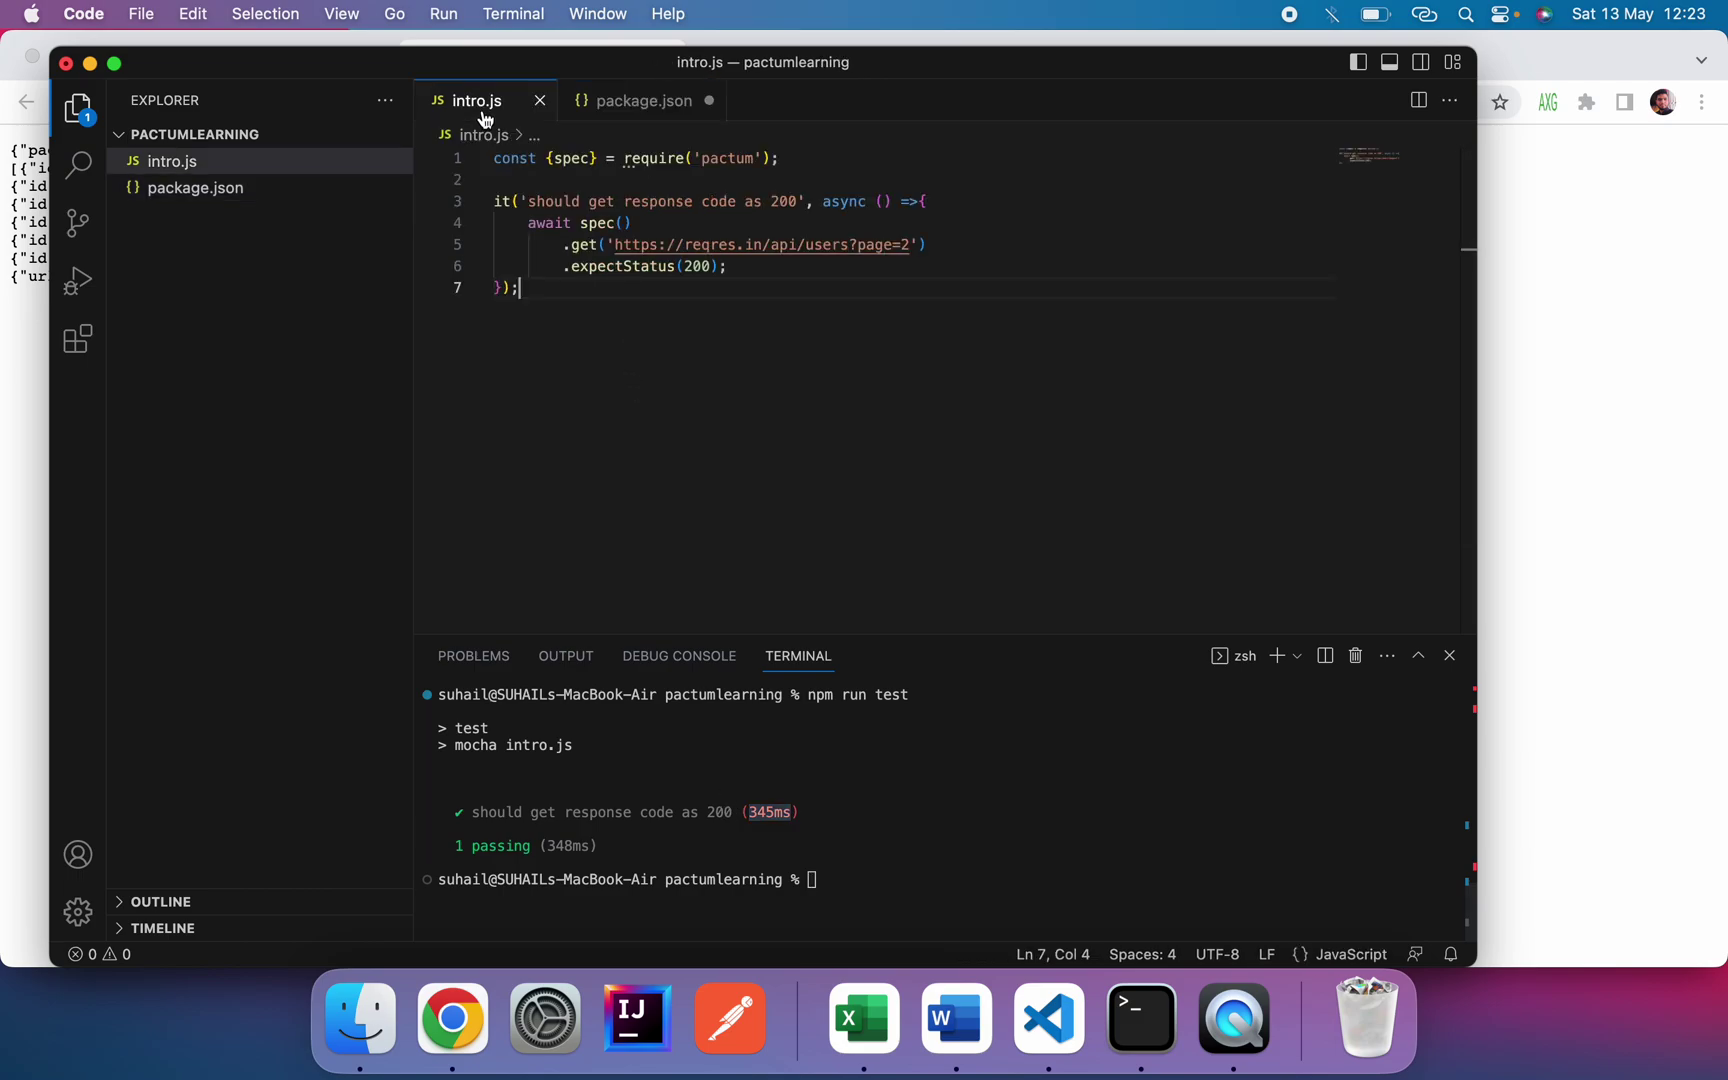
# Step: Change expectStatus(200) to 201, then rerun npm run test from the terminal history
pyautogui.click(709, 268)
pyautogui.press('BackSpace')
pyautogui.write('1')
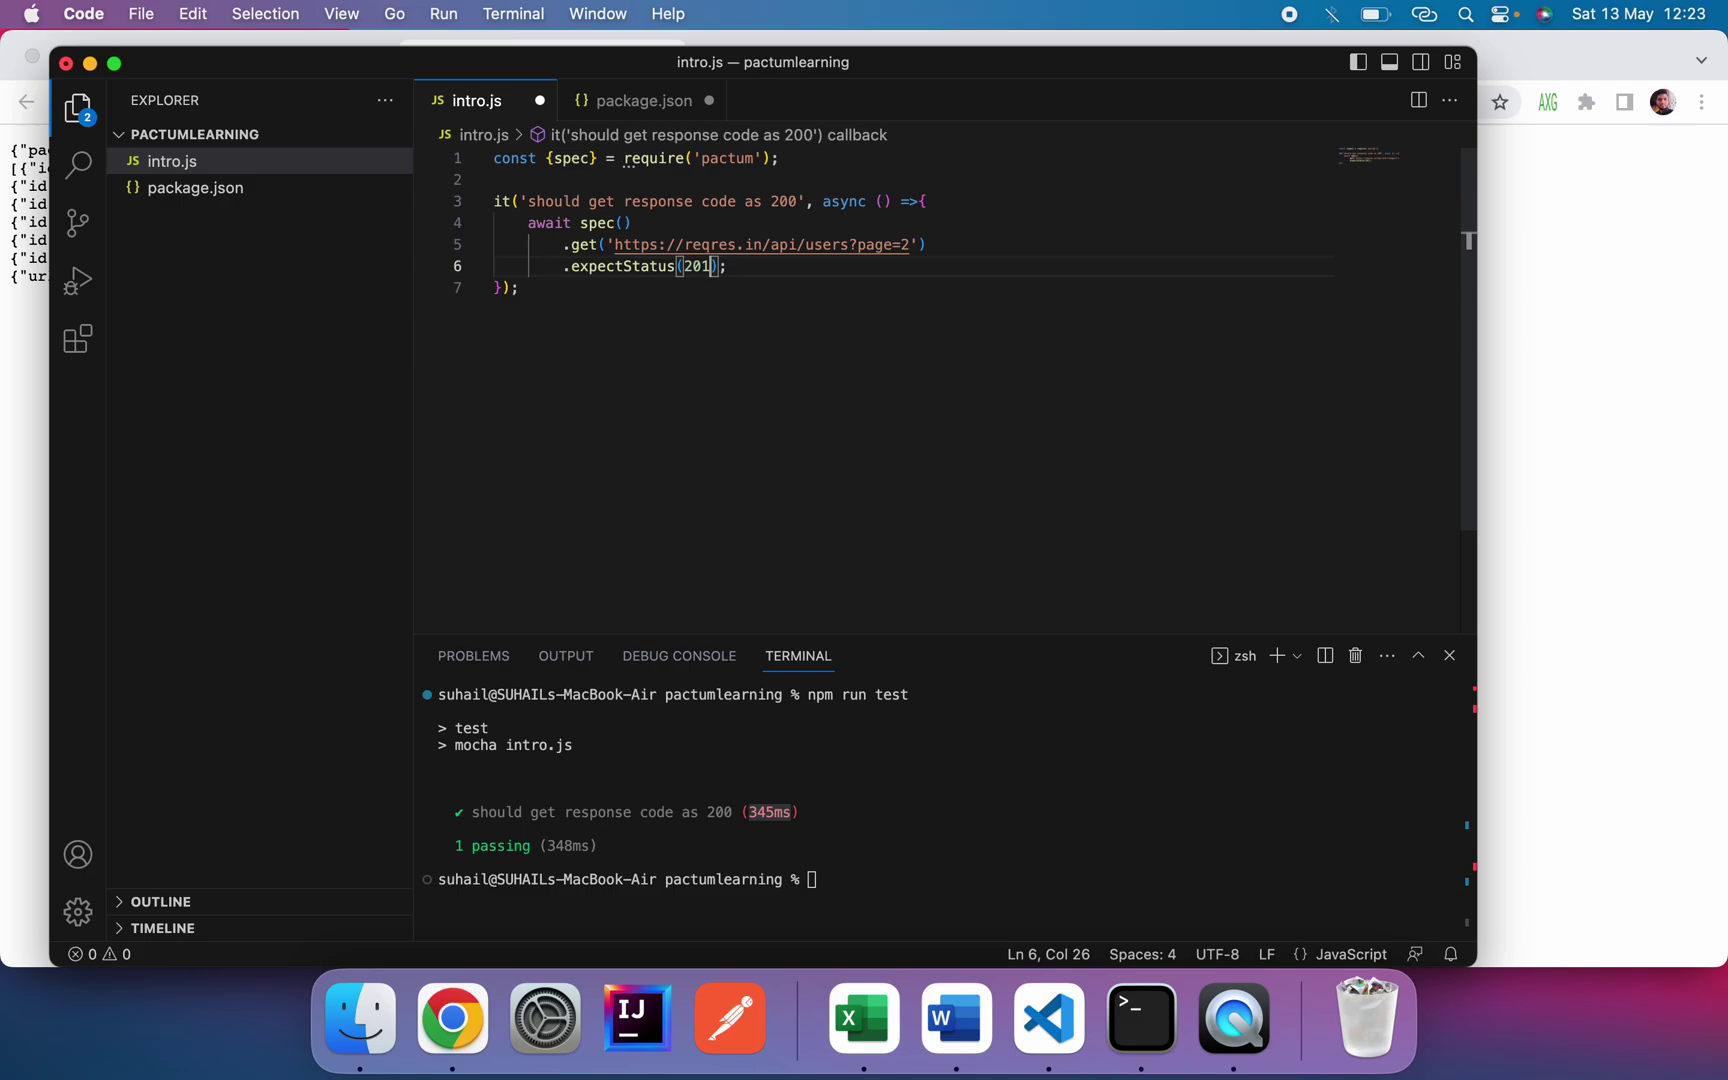
pyautogui.click(799, 278)
pyautogui.click(884, 769)
pyautogui.press('Up')
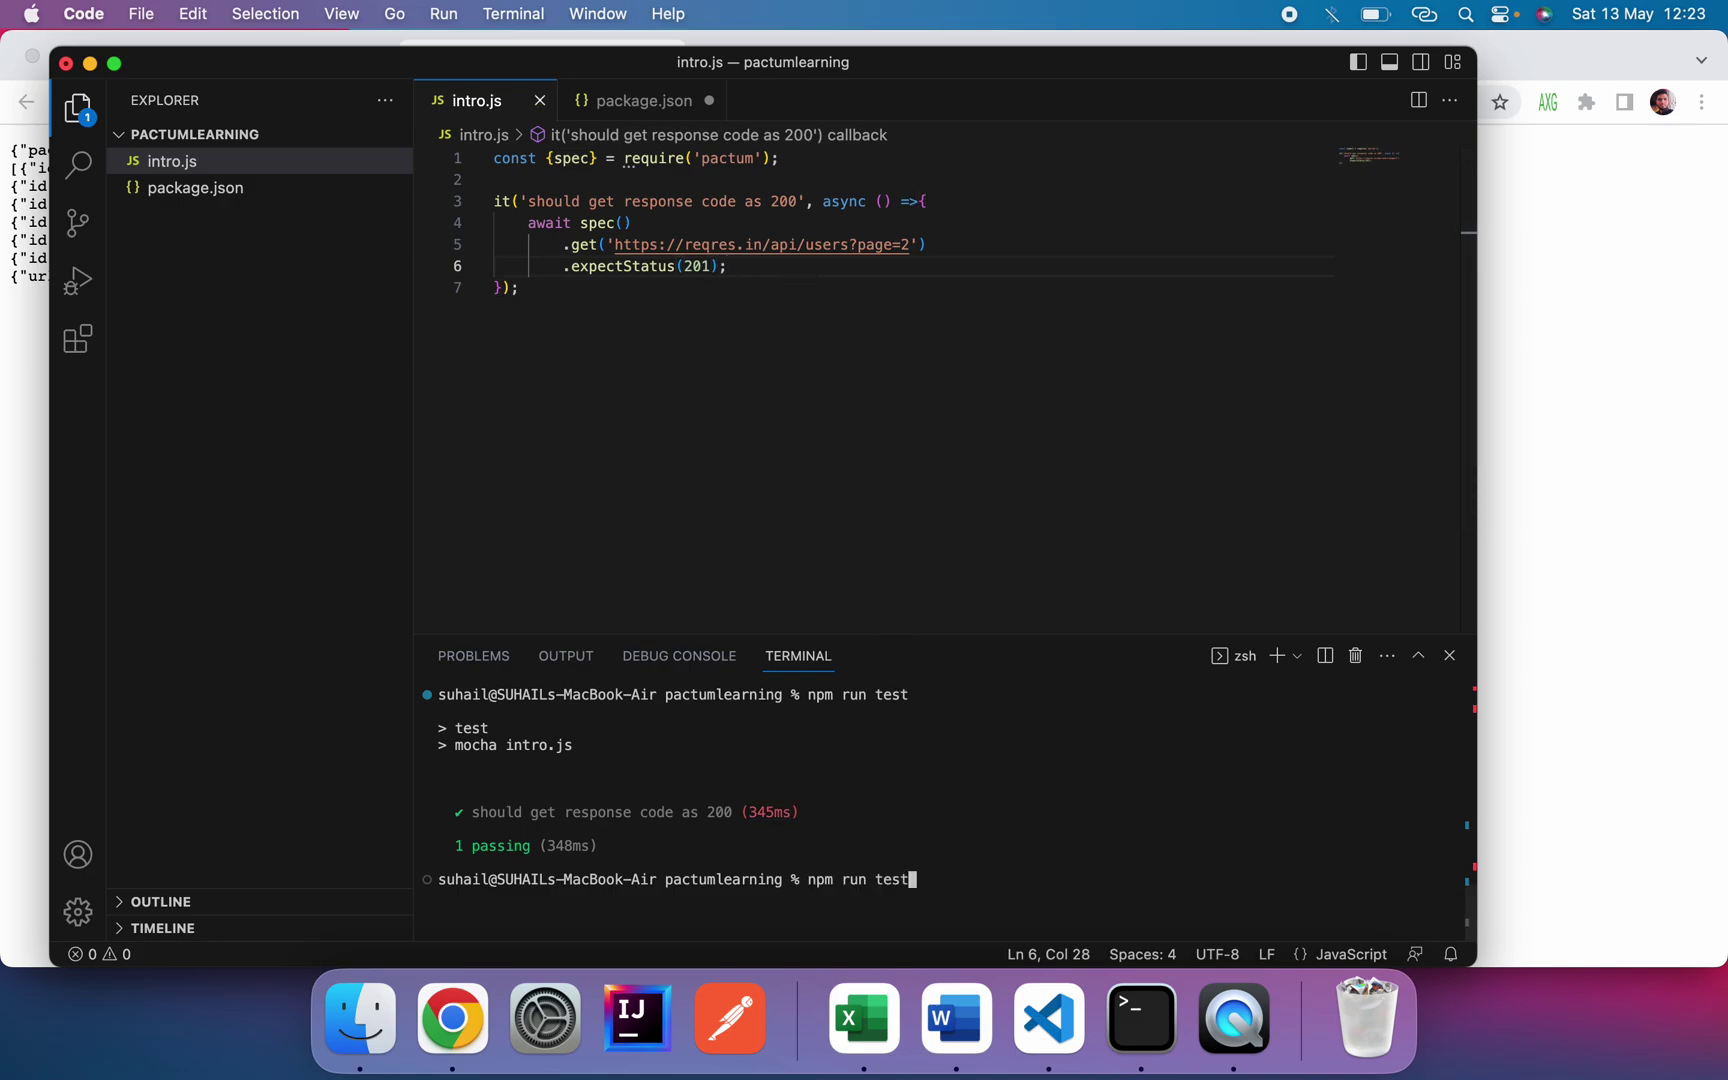
pyautogui.press('Return')
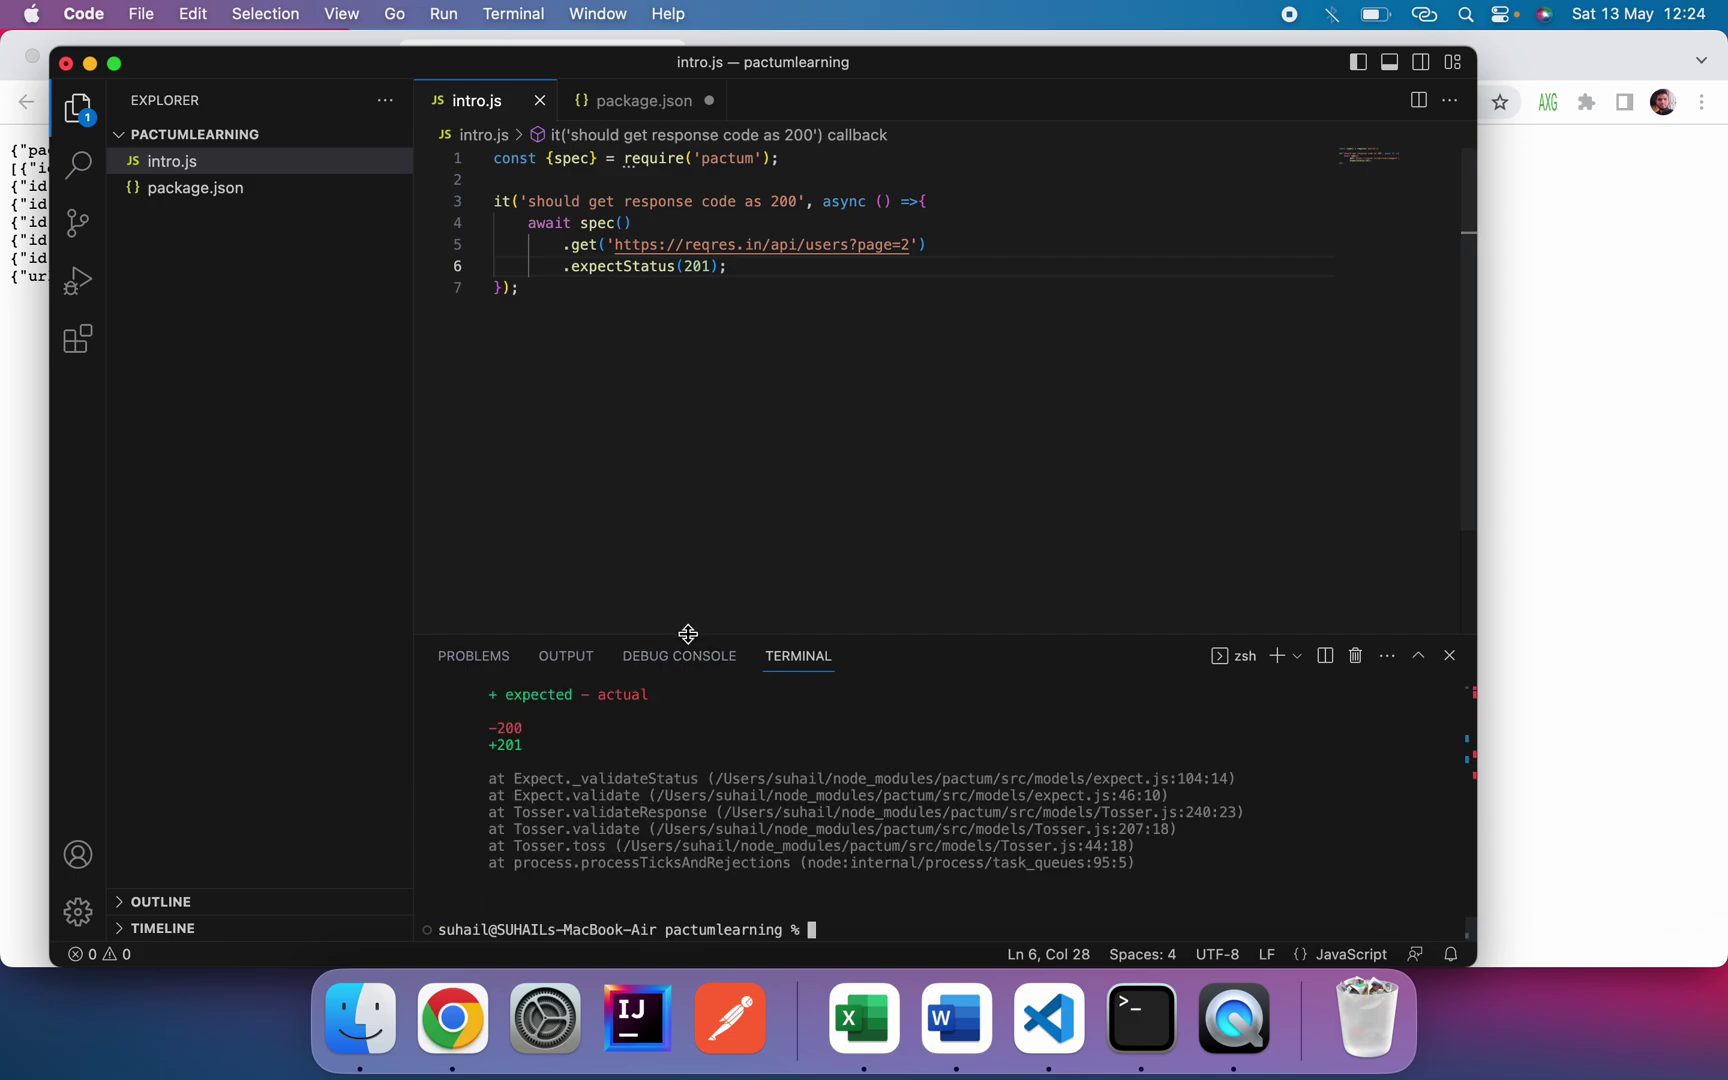
# Step: Enlarge the terminal and inspect the failure: statusCode 200 received, 201 expected
pyautogui.moveTo(687, 635); pyautogui.dragTo(696, 500)
pyautogui.scroll(3, 725, 609)
pyautogui.scroll(3, 729, 612)
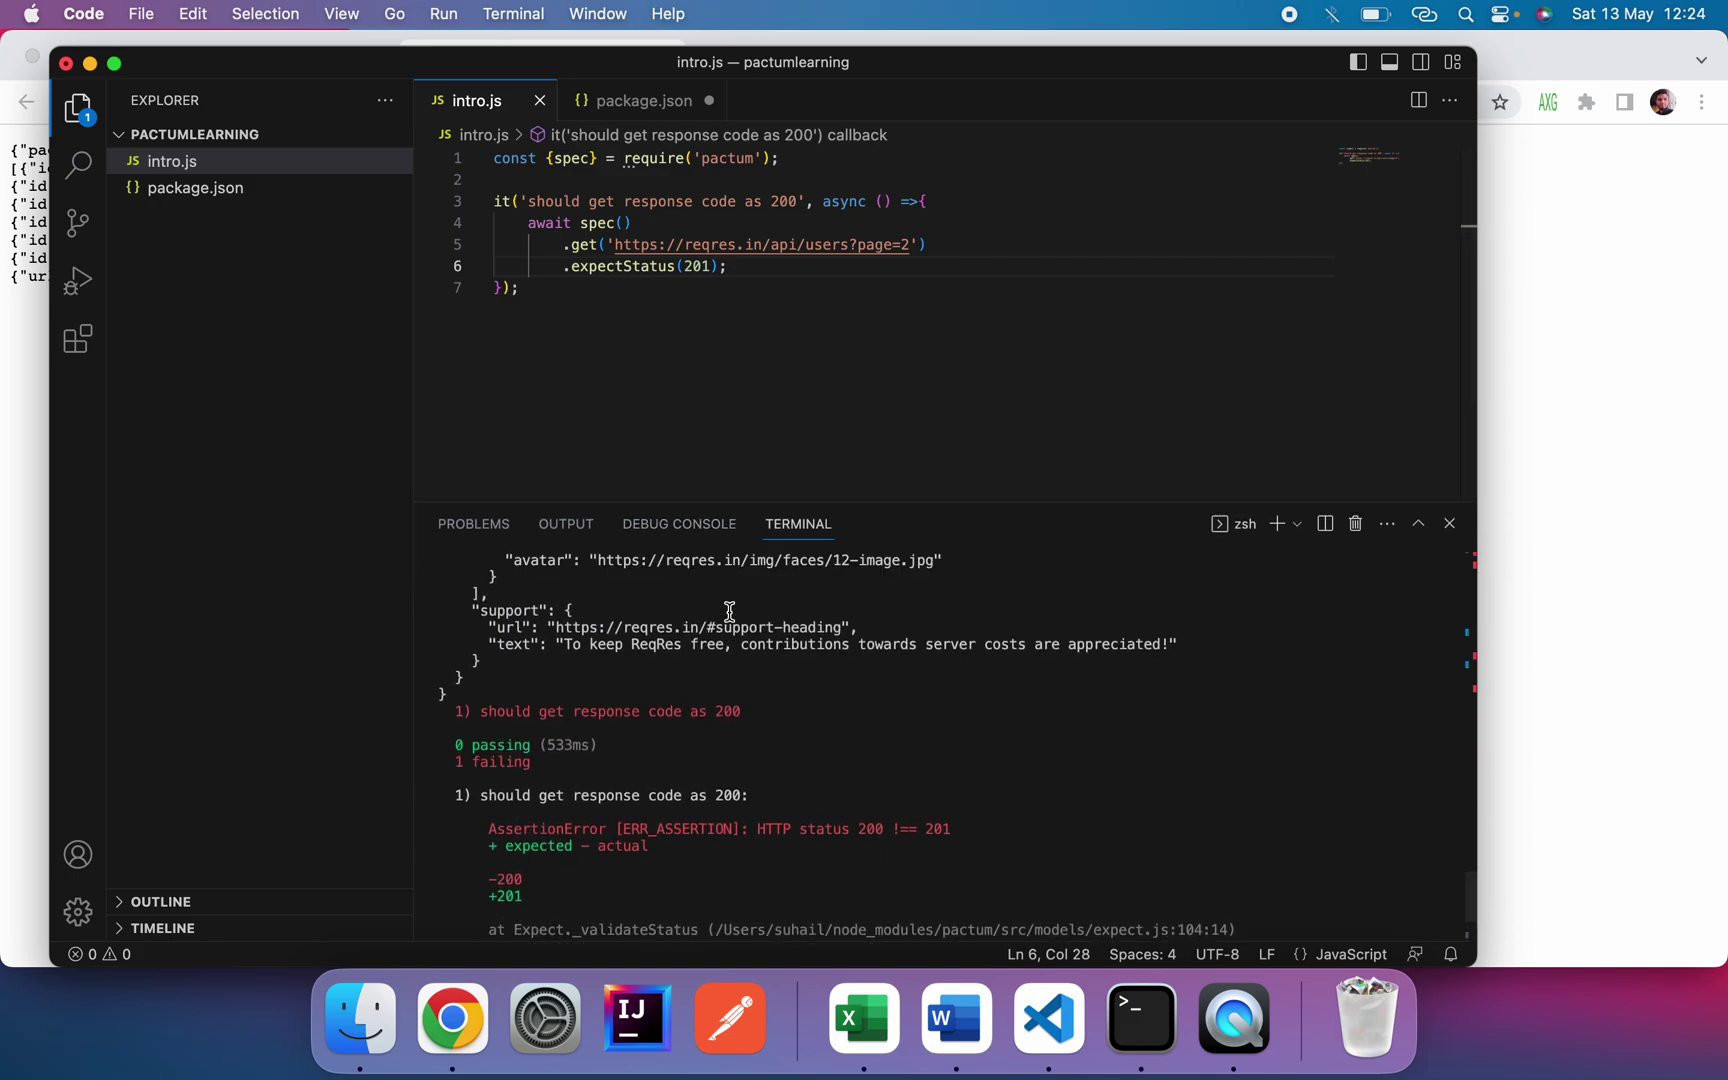
pyautogui.scroll(3, 729, 612)
pyautogui.scroll(3, 729, 611)
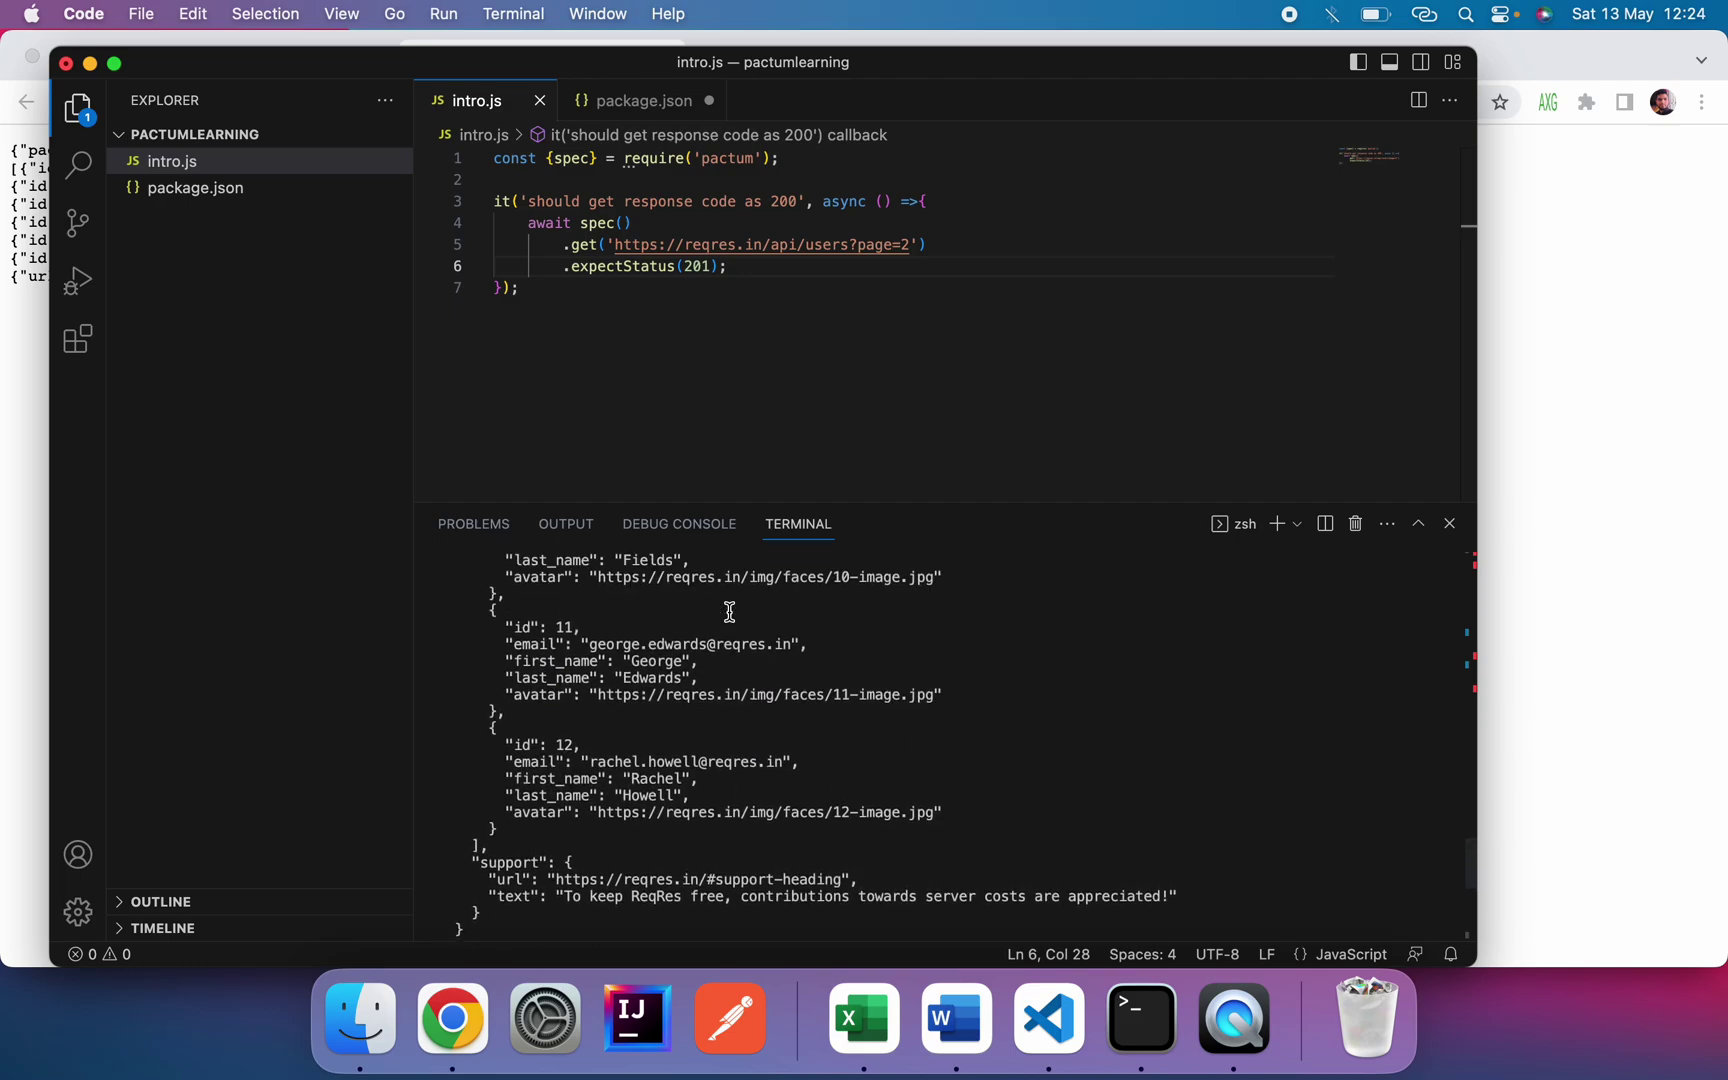
pyautogui.scroll(3, 729, 612)
pyautogui.scroll(3, 730, 612)
pyautogui.scroll(3, 729, 612)
pyautogui.scroll(3, 730, 612)
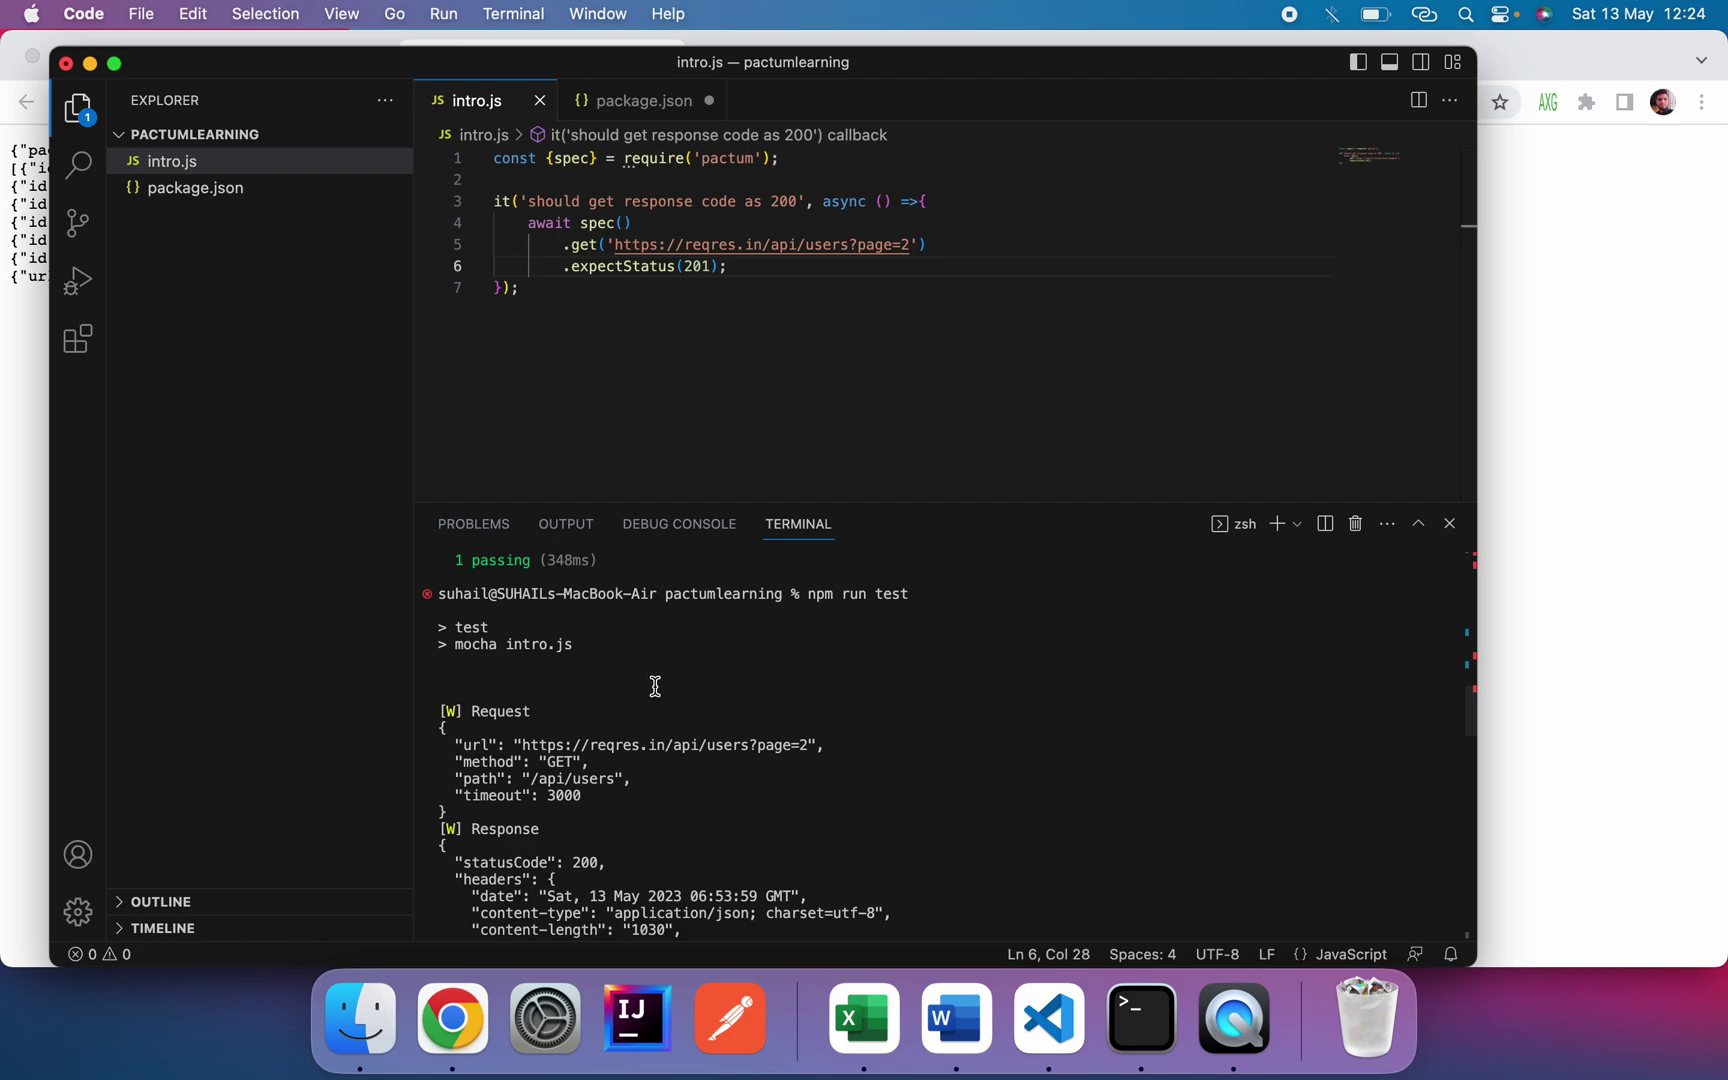
pyautogui.scroll(-2, 660, 675)
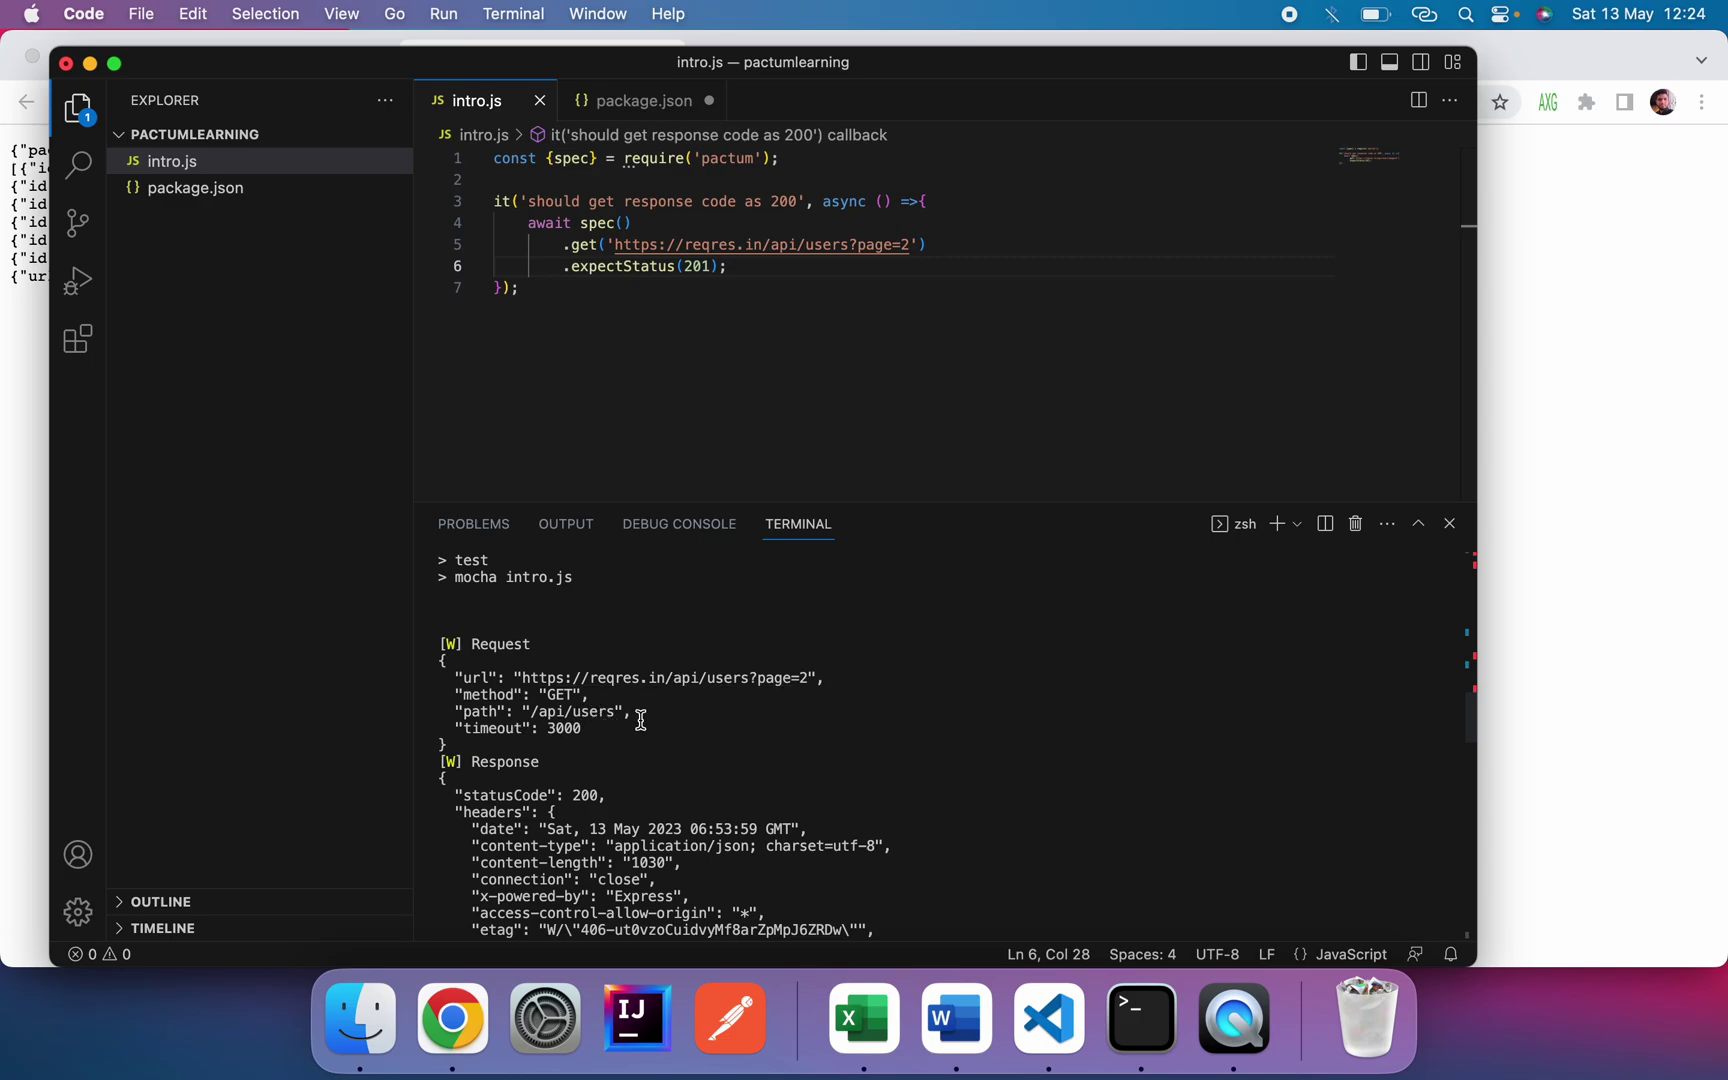
pyautogui.scroll(-2, 640, 720)
pyautogui.scroll(-1, 676, 671)
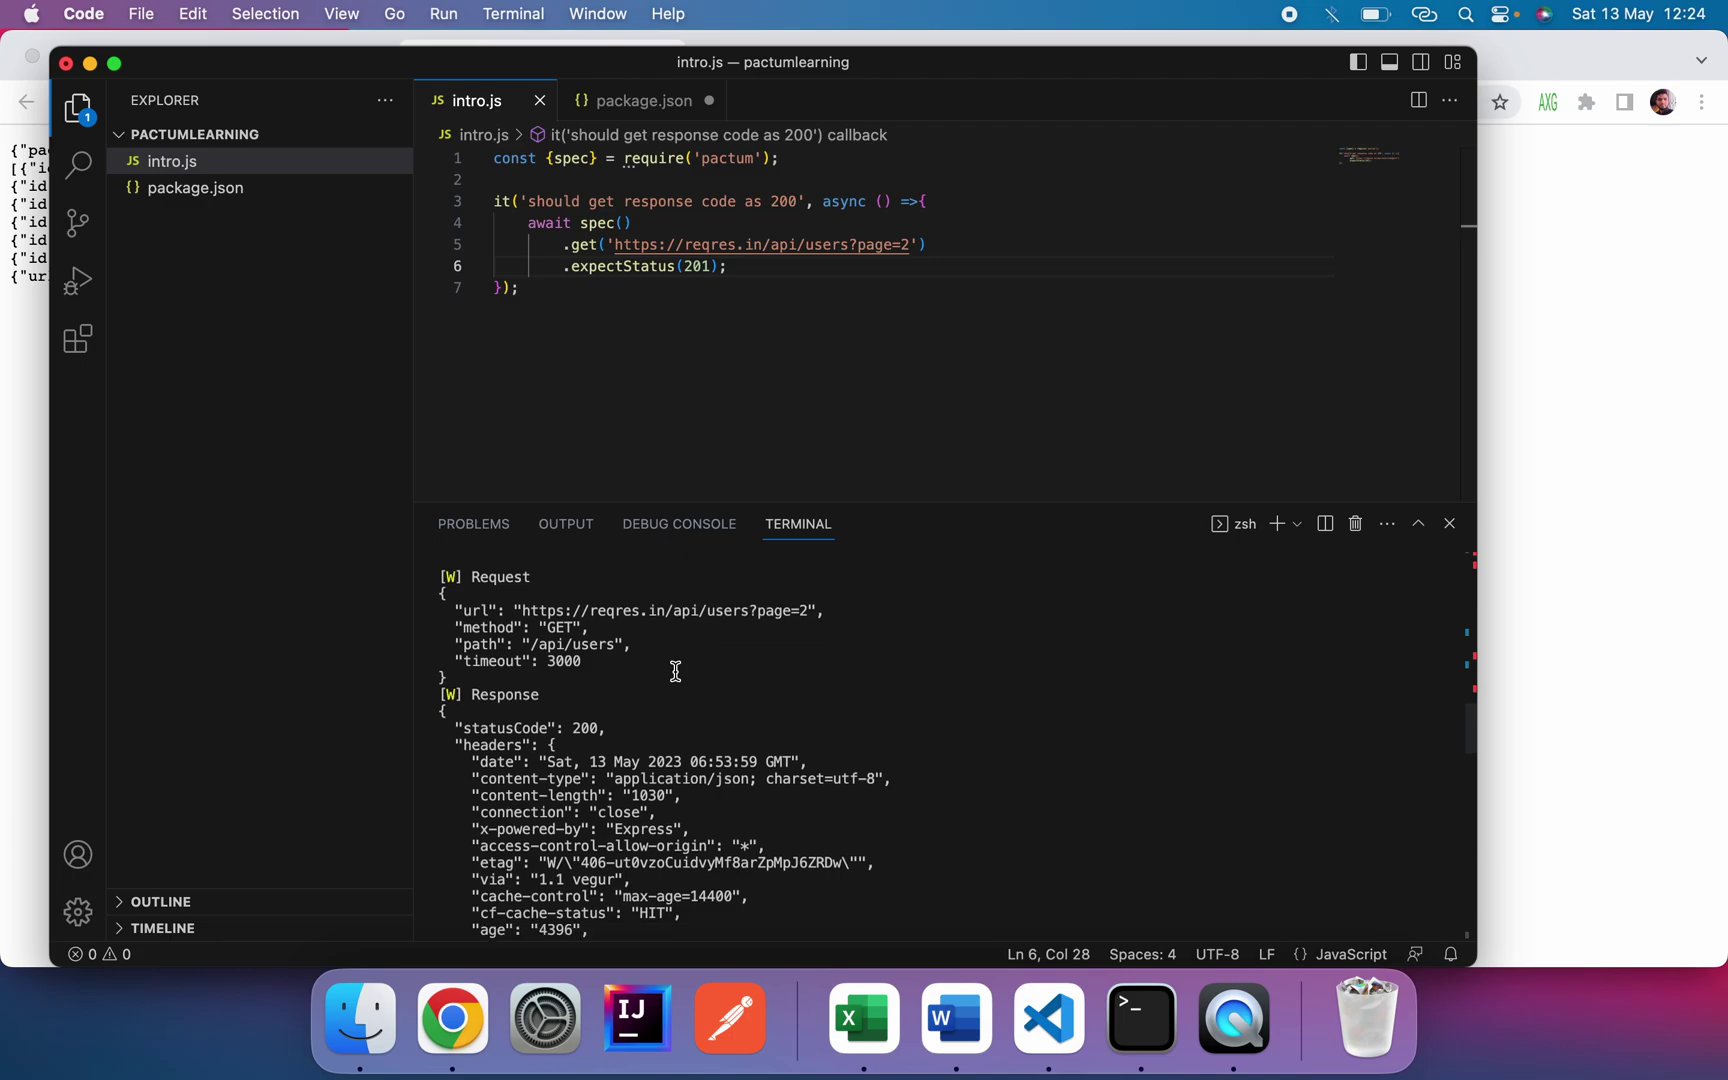
pyautogui.scroll(-2, 650, 658)
pyautogui.scroll(-2, 658, 655)
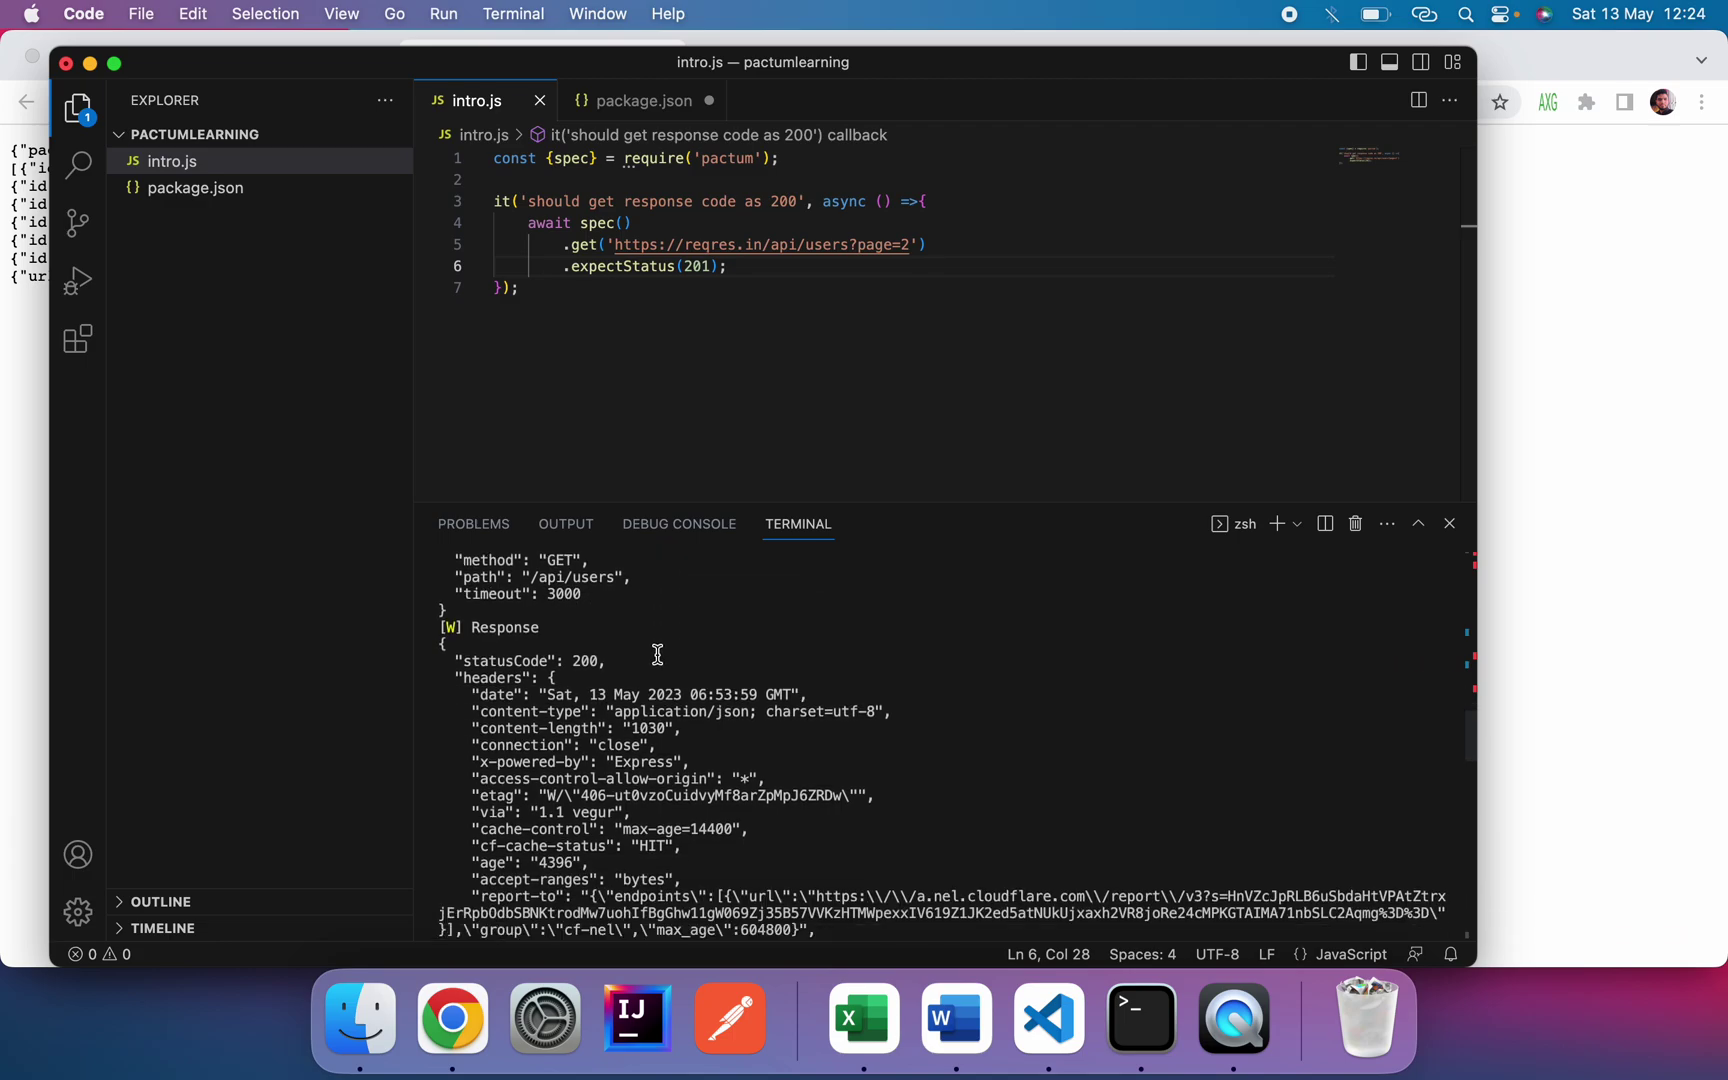
pyautogui.scroll(-1, 658, 655)
pyautogui.scroll(-1, 657, 655)
pyautogui.doubleClick(500, 627)
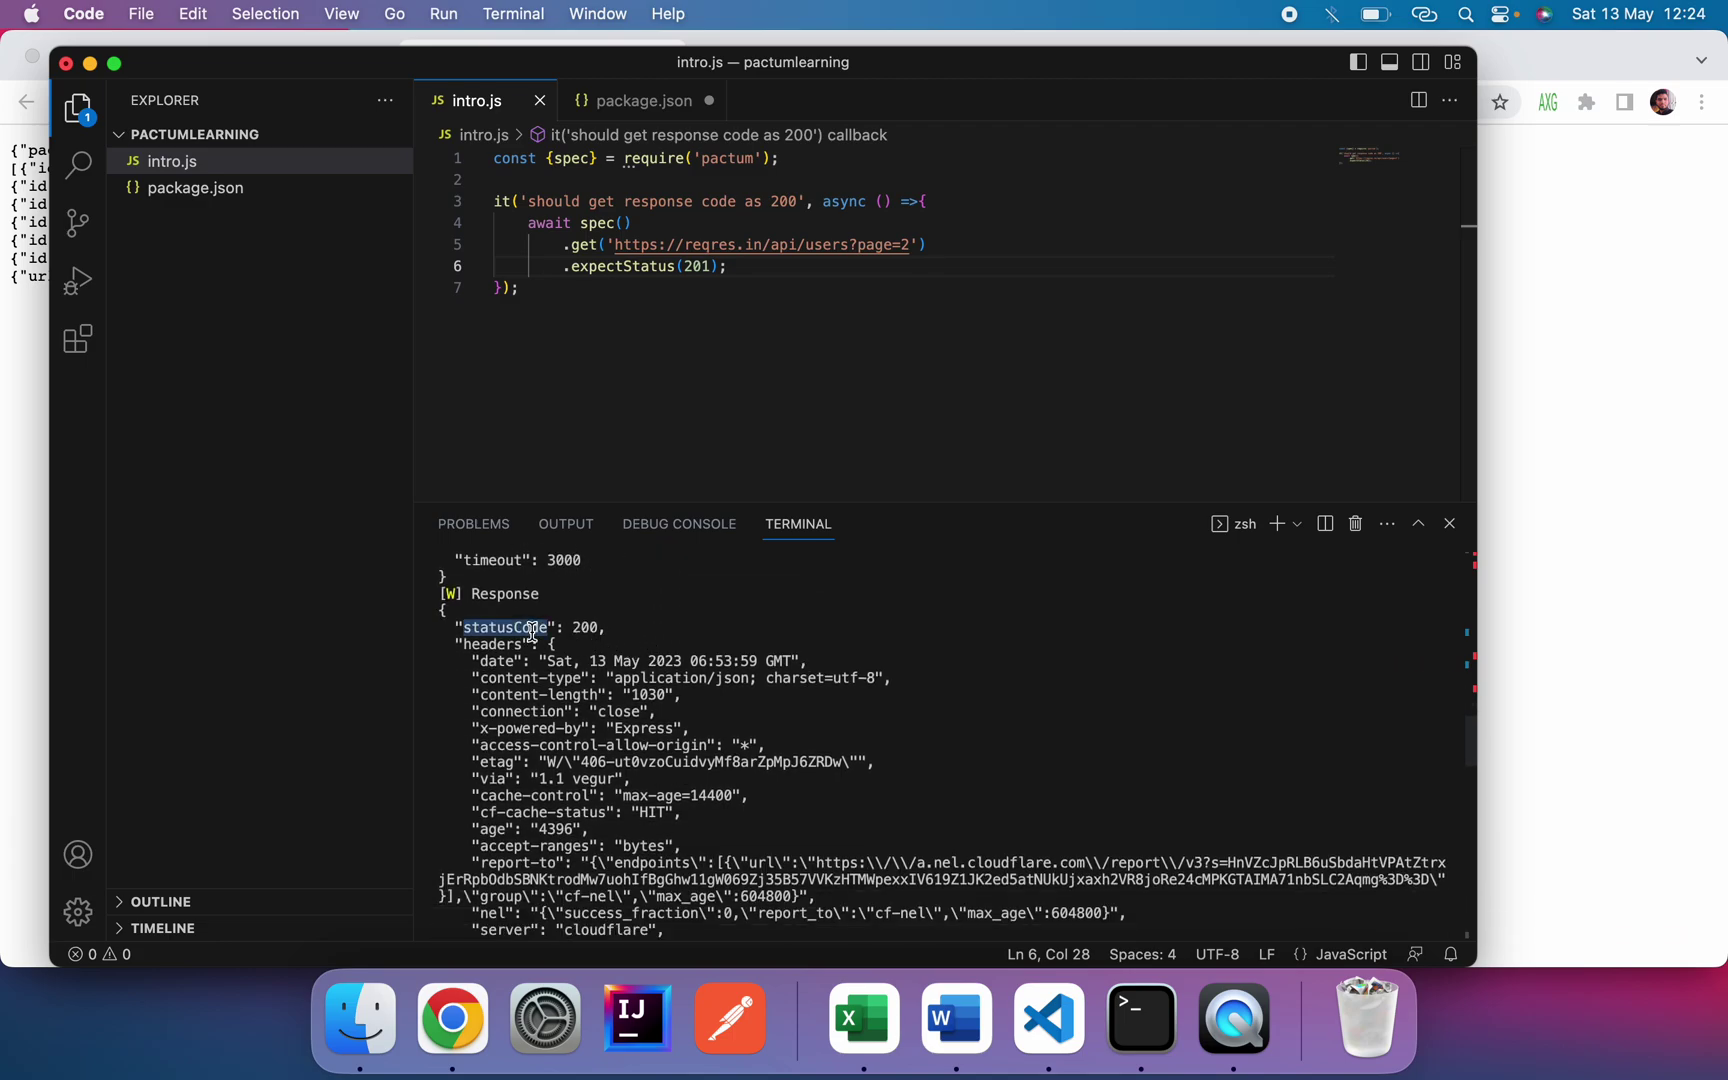
pyautogui.scroll(-3, 715, 650)
pyautogui.scroll(-15, 716, 649)
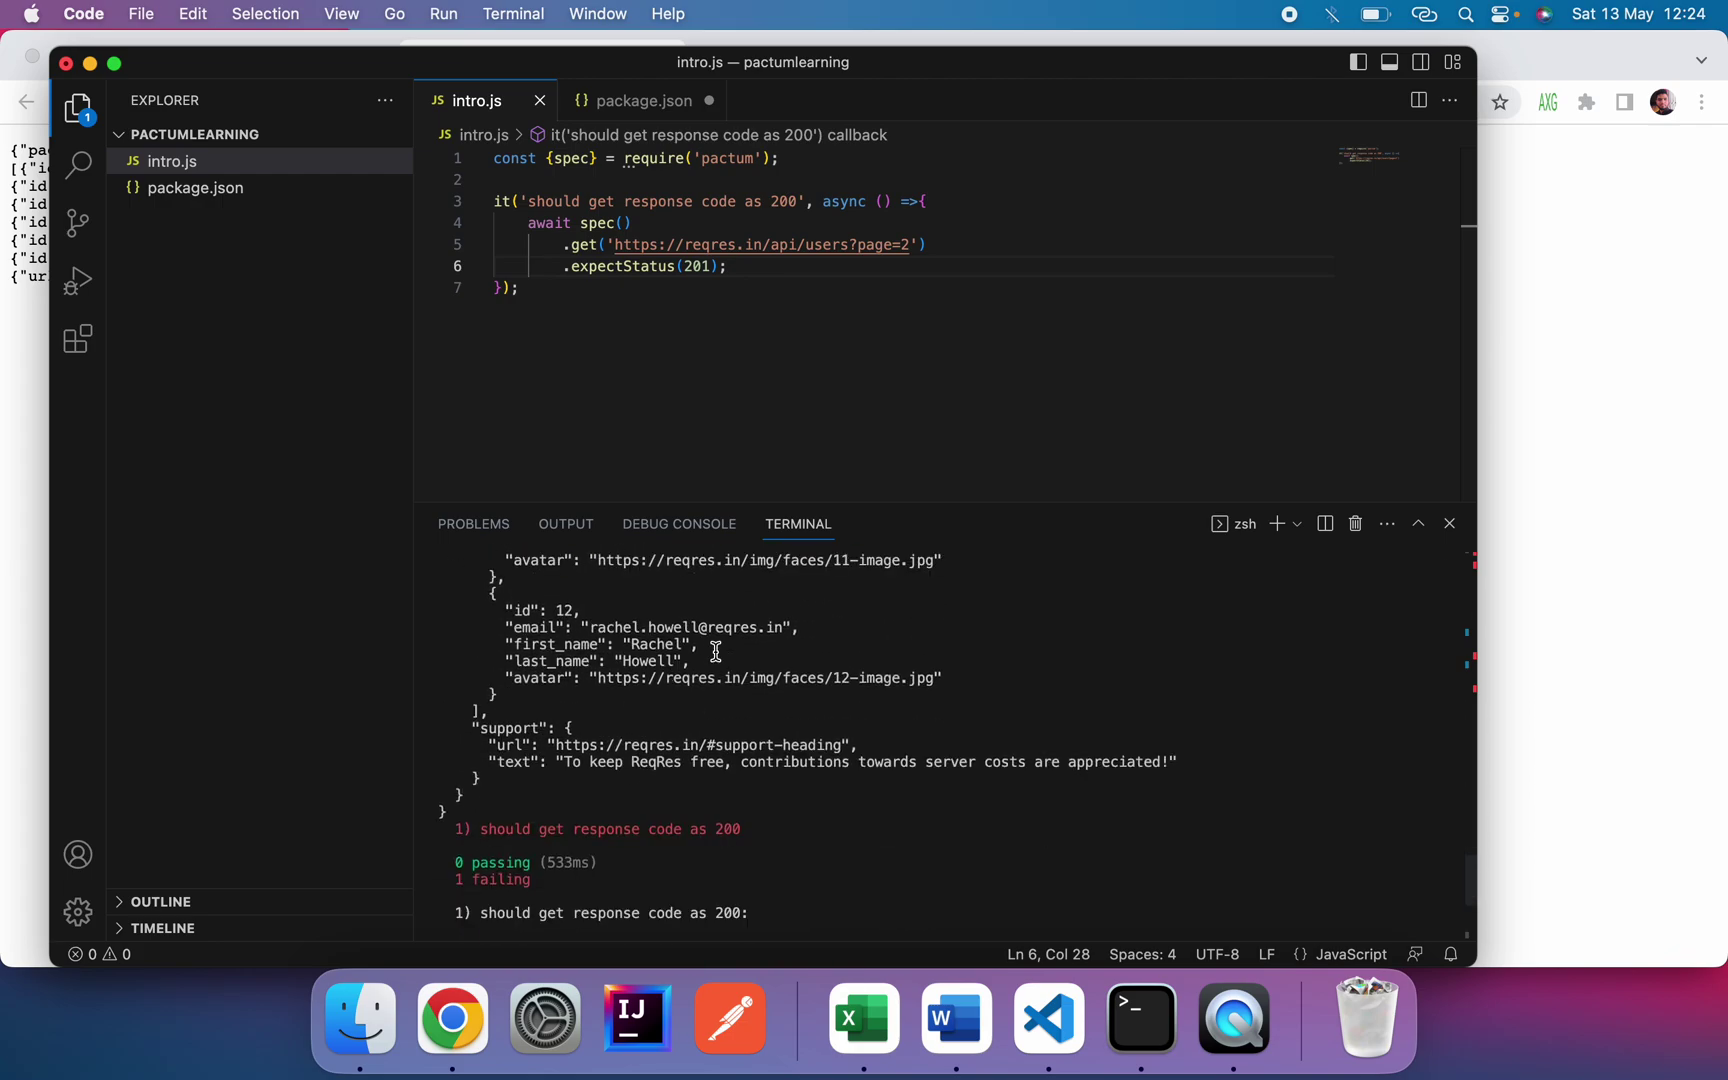
pyautogui.scroll(-3, 716, 649)
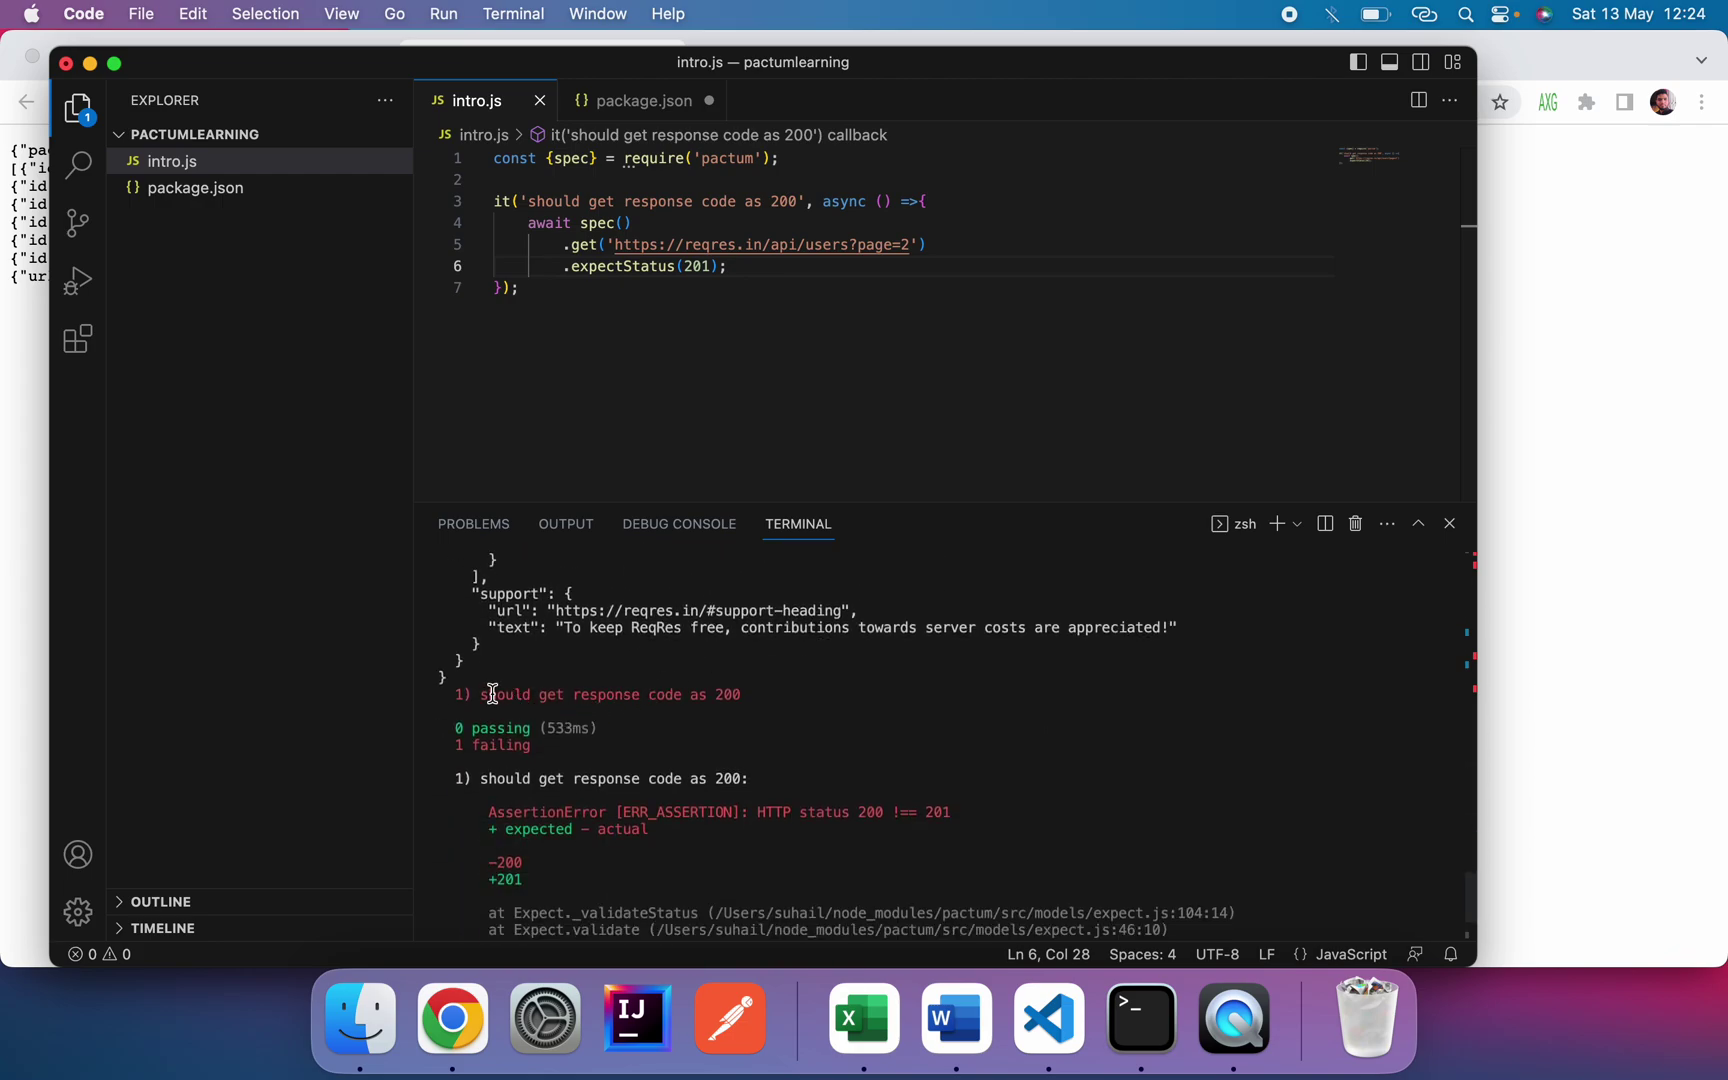
pyautogui.moveTo(482, 694); pyautogui.dragTo(785, 702)
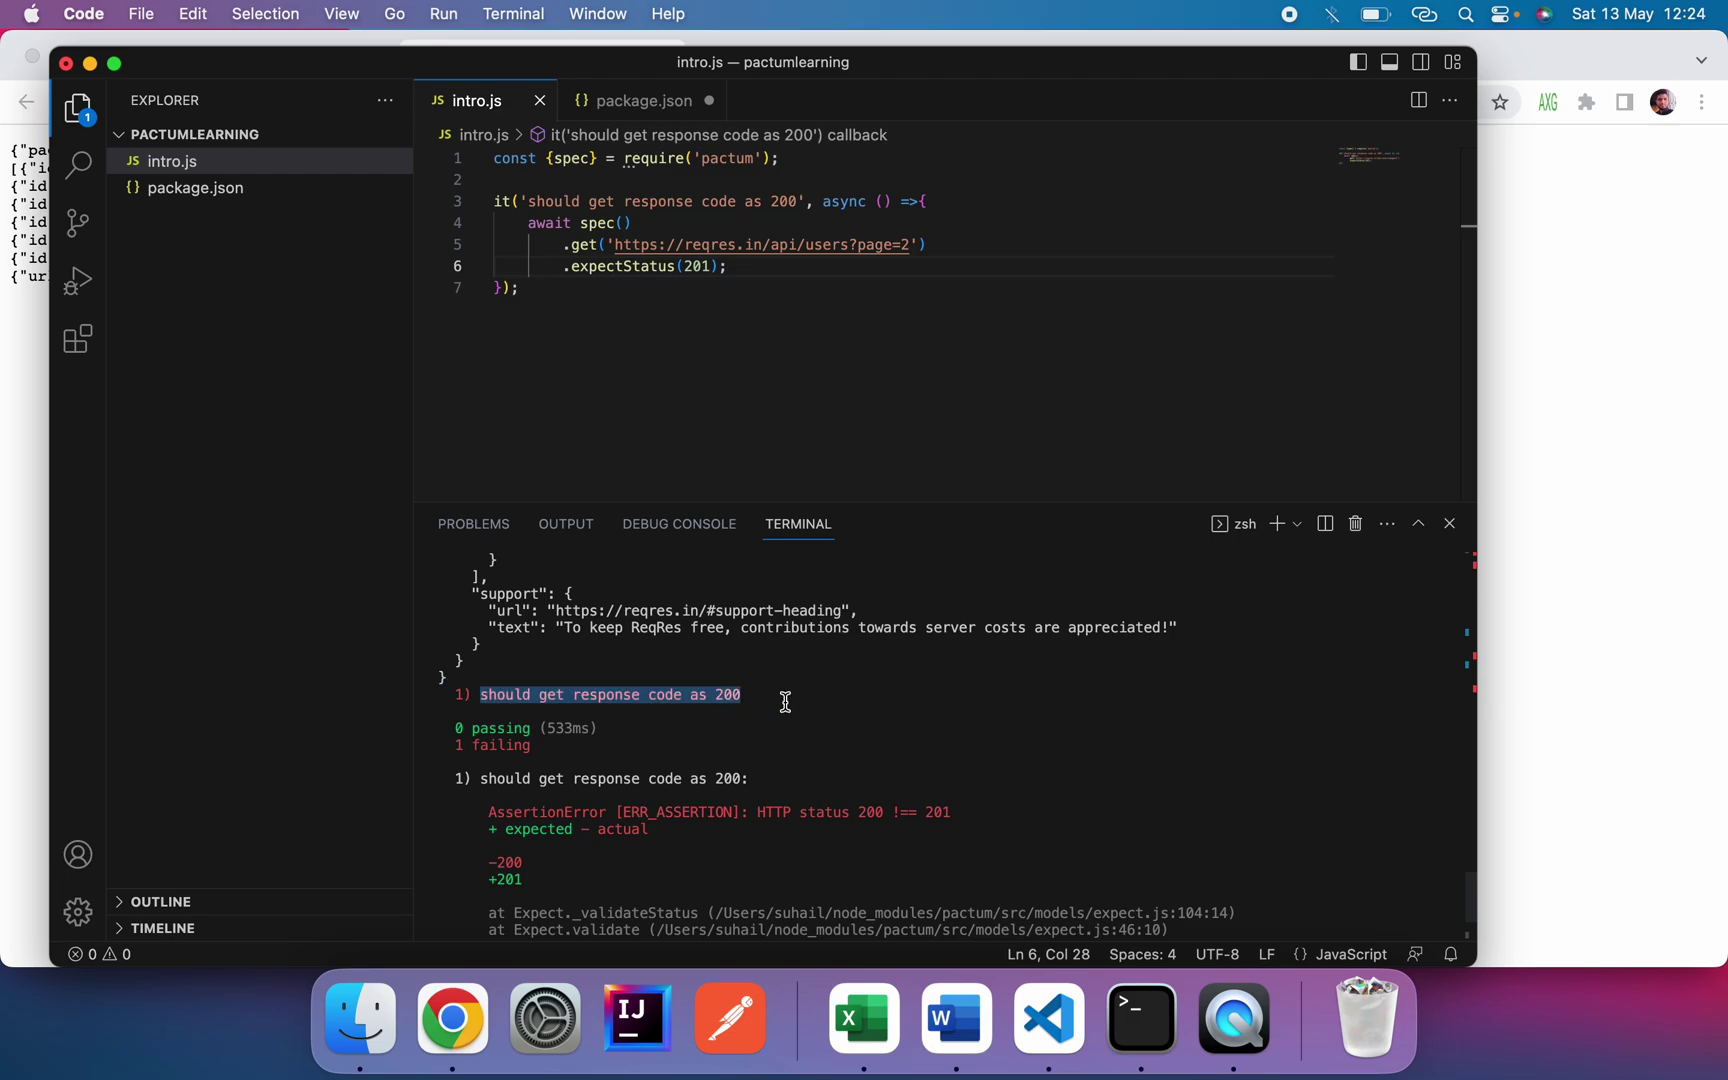
pyautogui.scroll(-1, 784, 702)
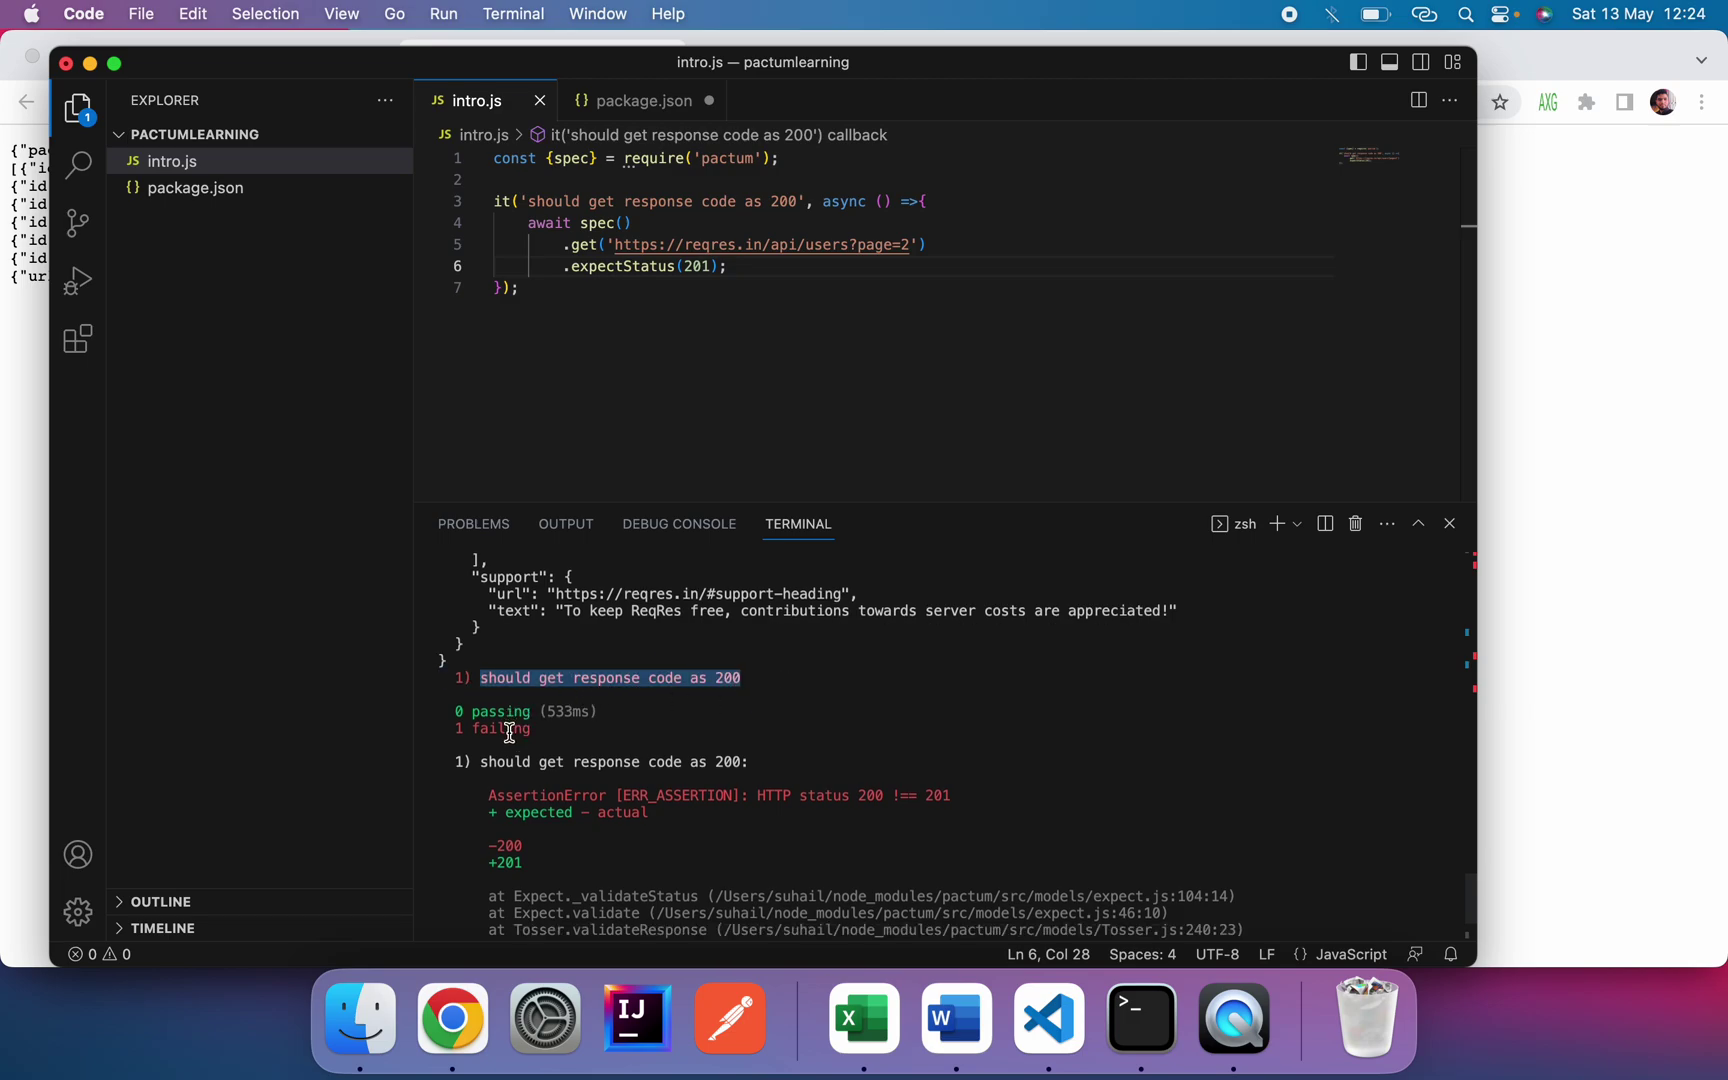
pyautogui.scroll(-2, 749, 751)
pyautogui.scroll(-2, 747, 746)
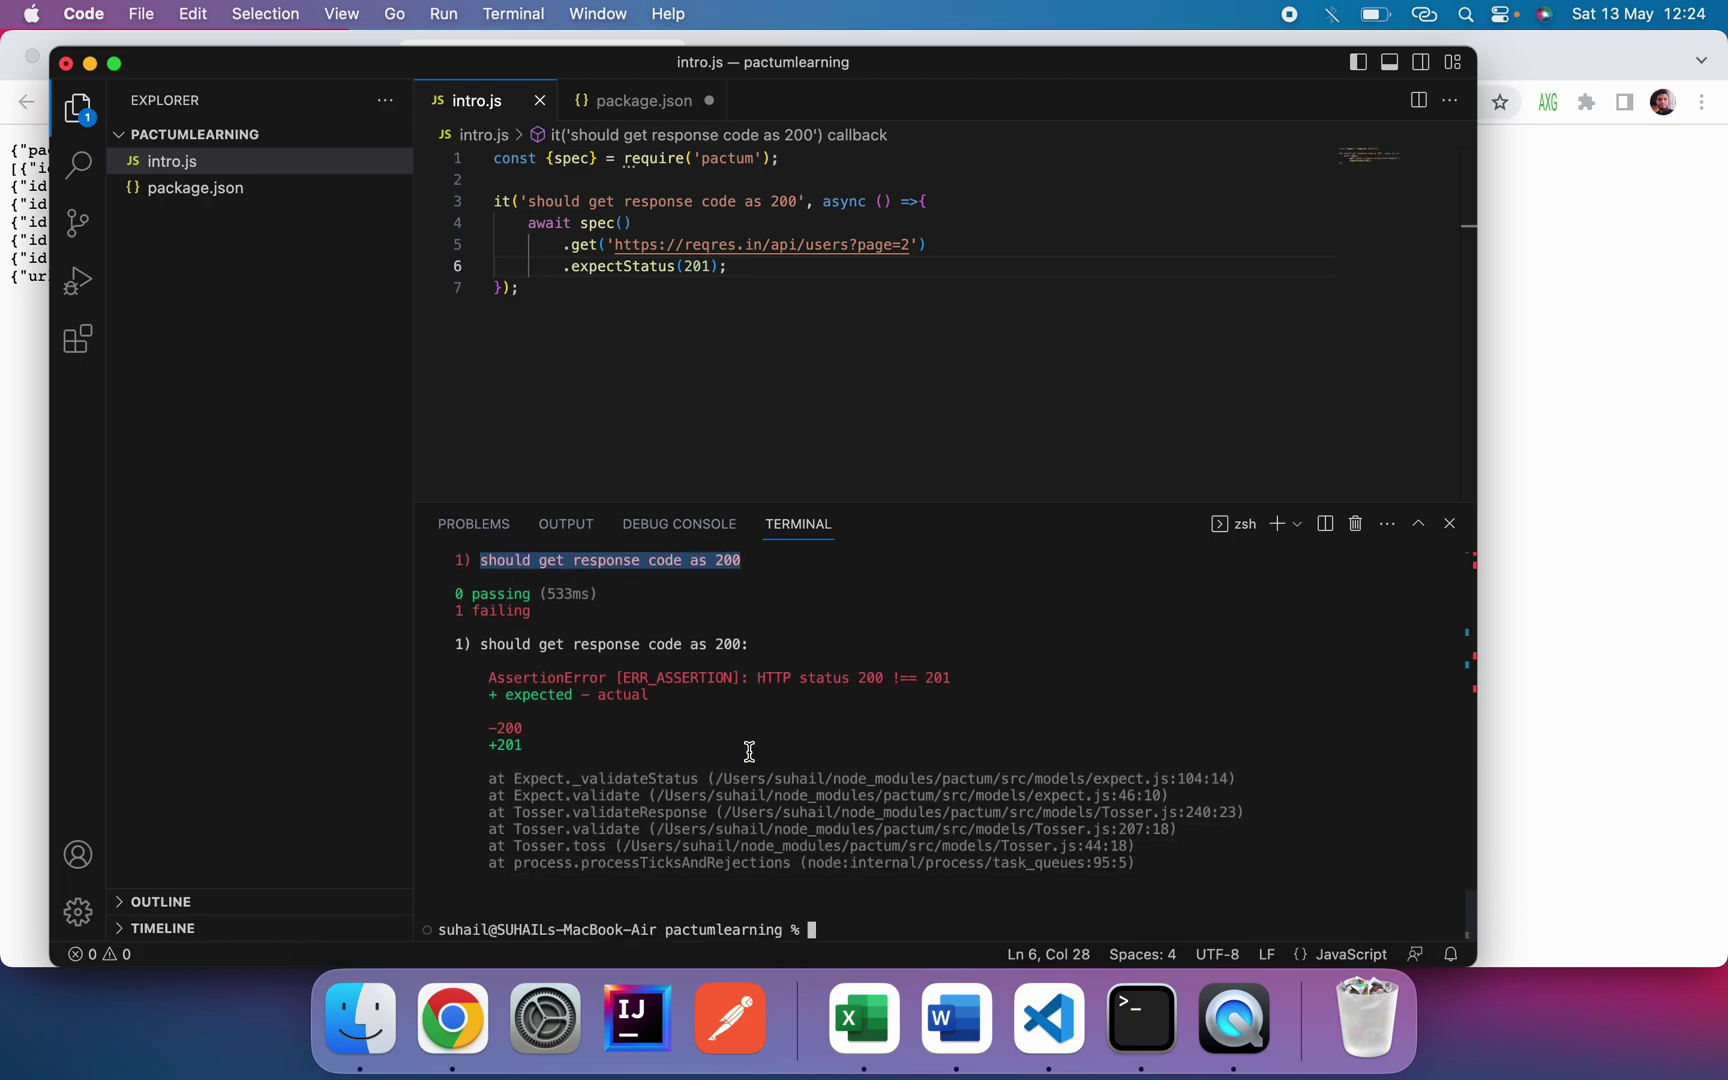
pyautogui.click(482, 644)
pyautogui.moveTo(481, 644); pyautogui.dragTo(749, 644)
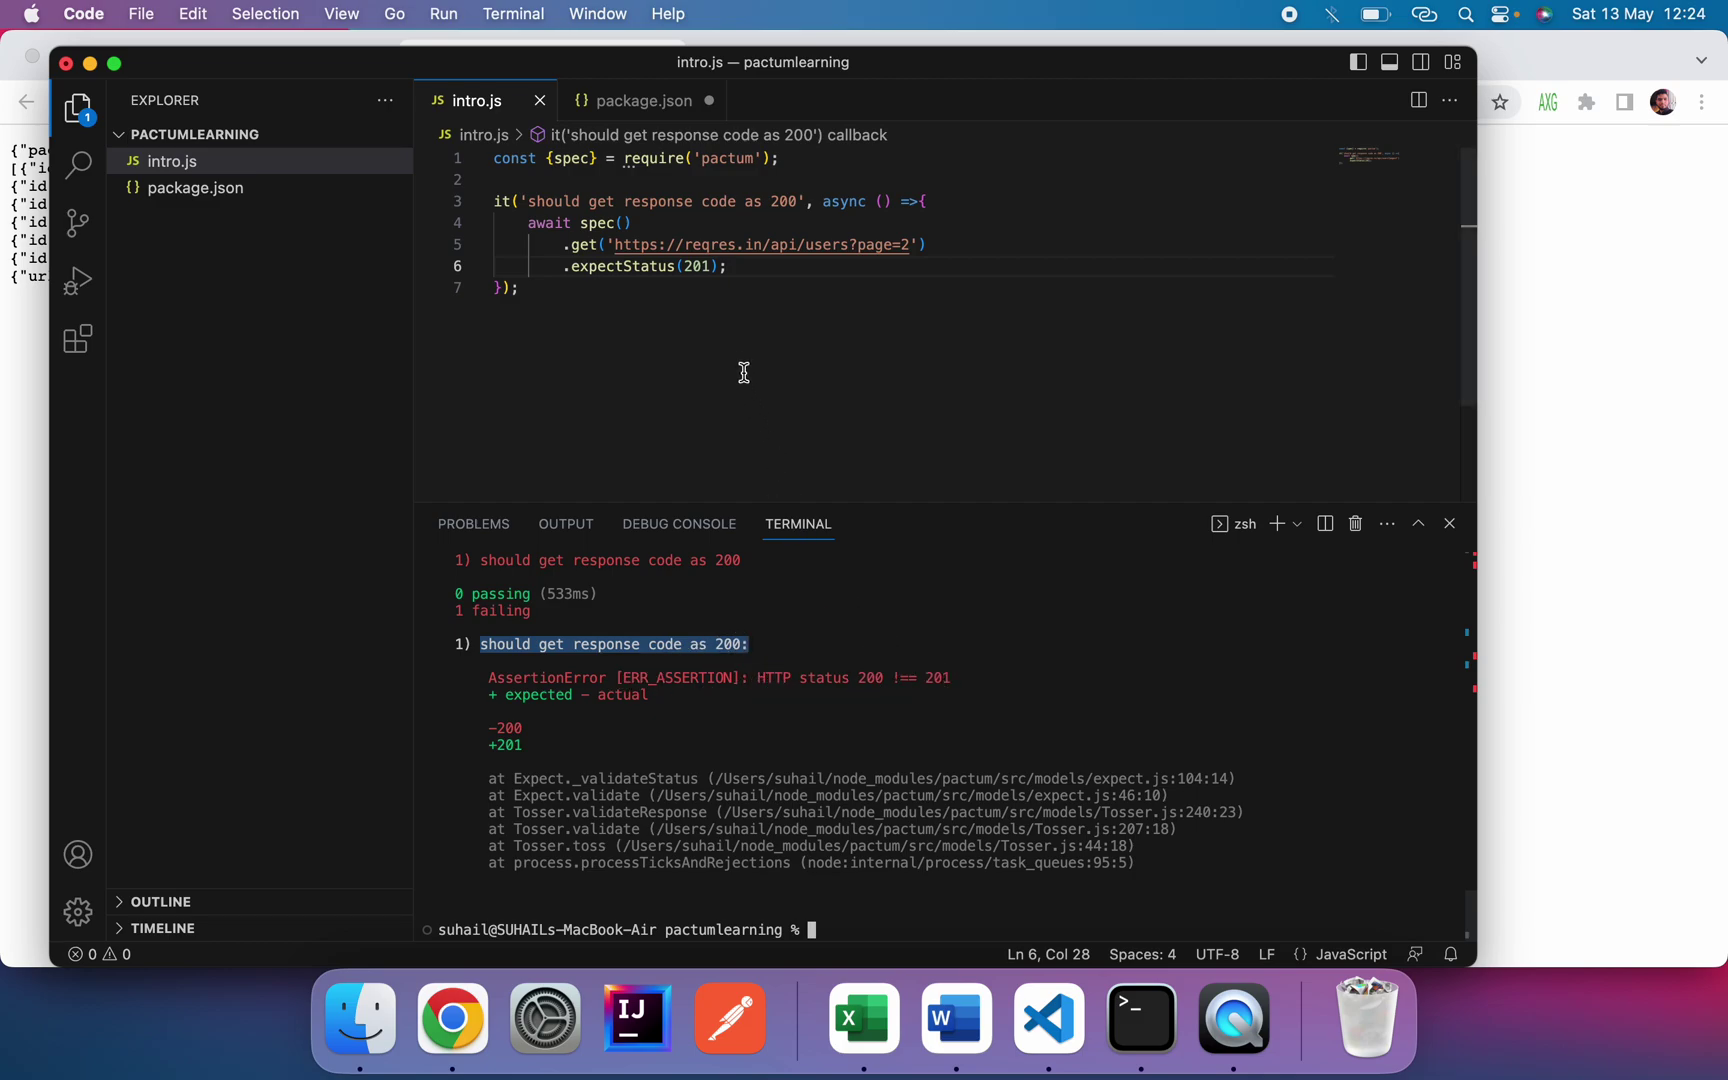
pyautogui.moveTo(713, 259); pyautogui.dragTo(682, 258)
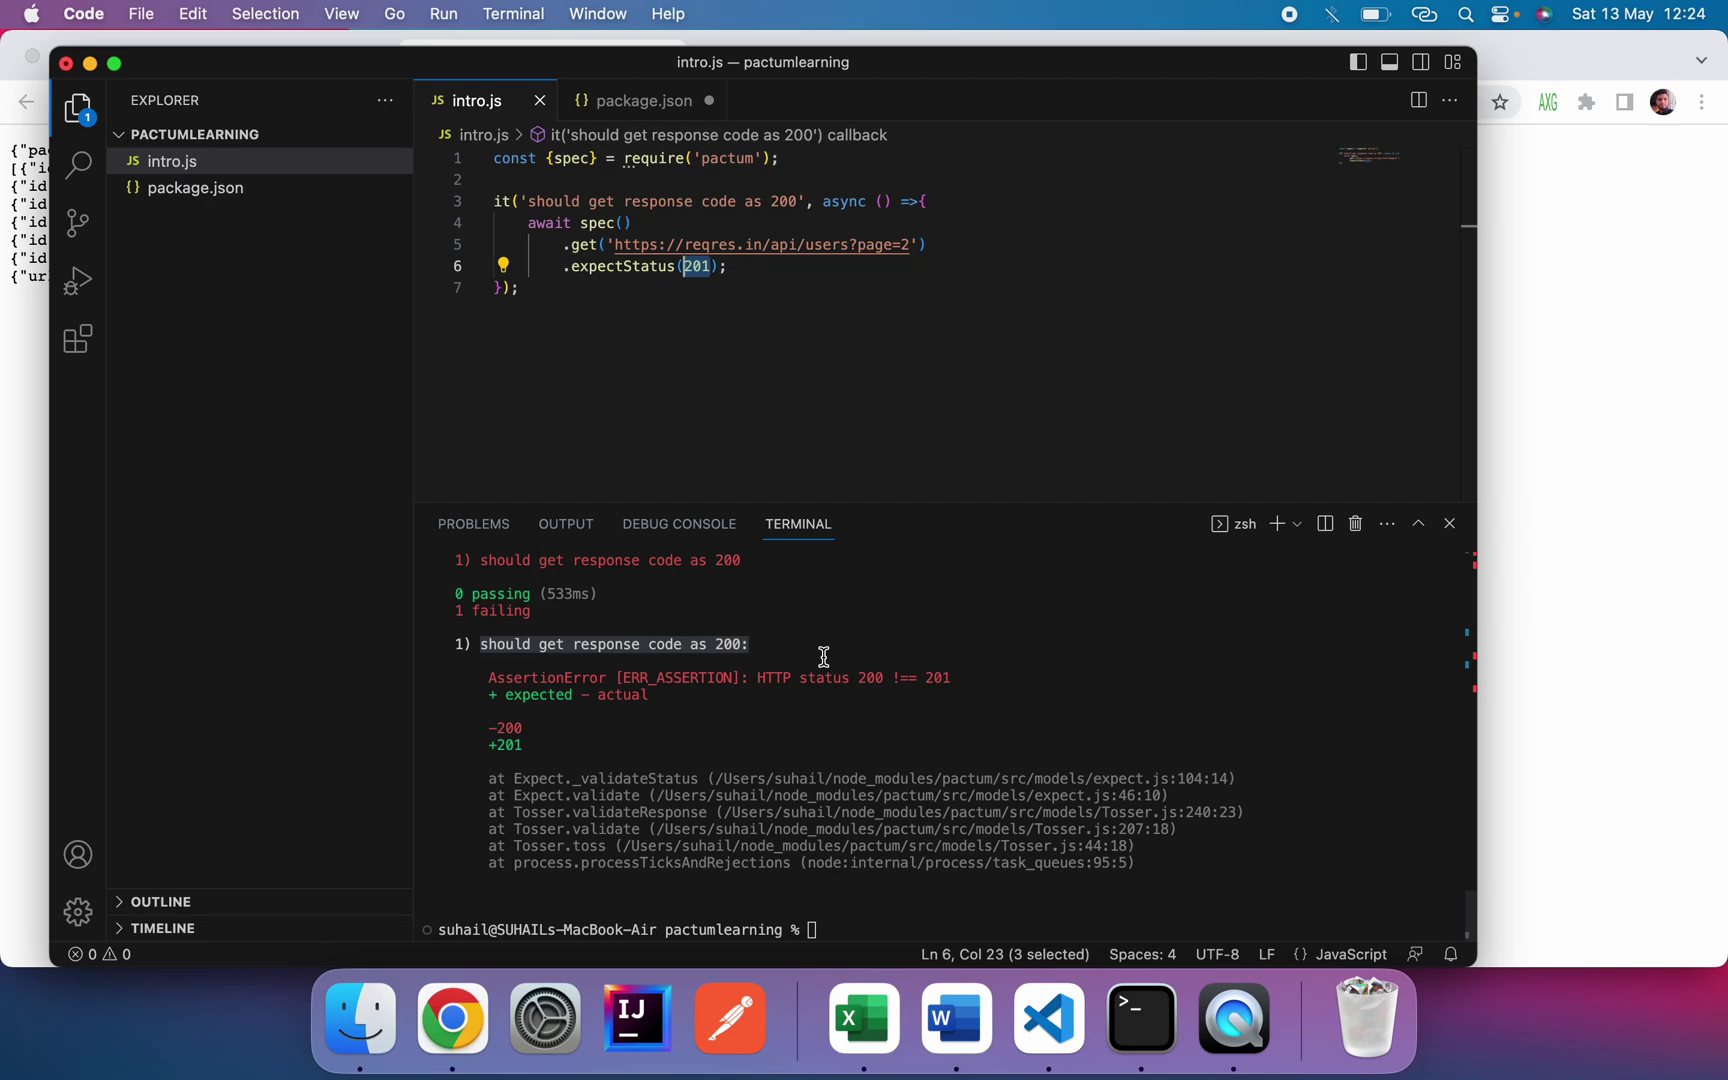
pyautogui.click(873, 922)
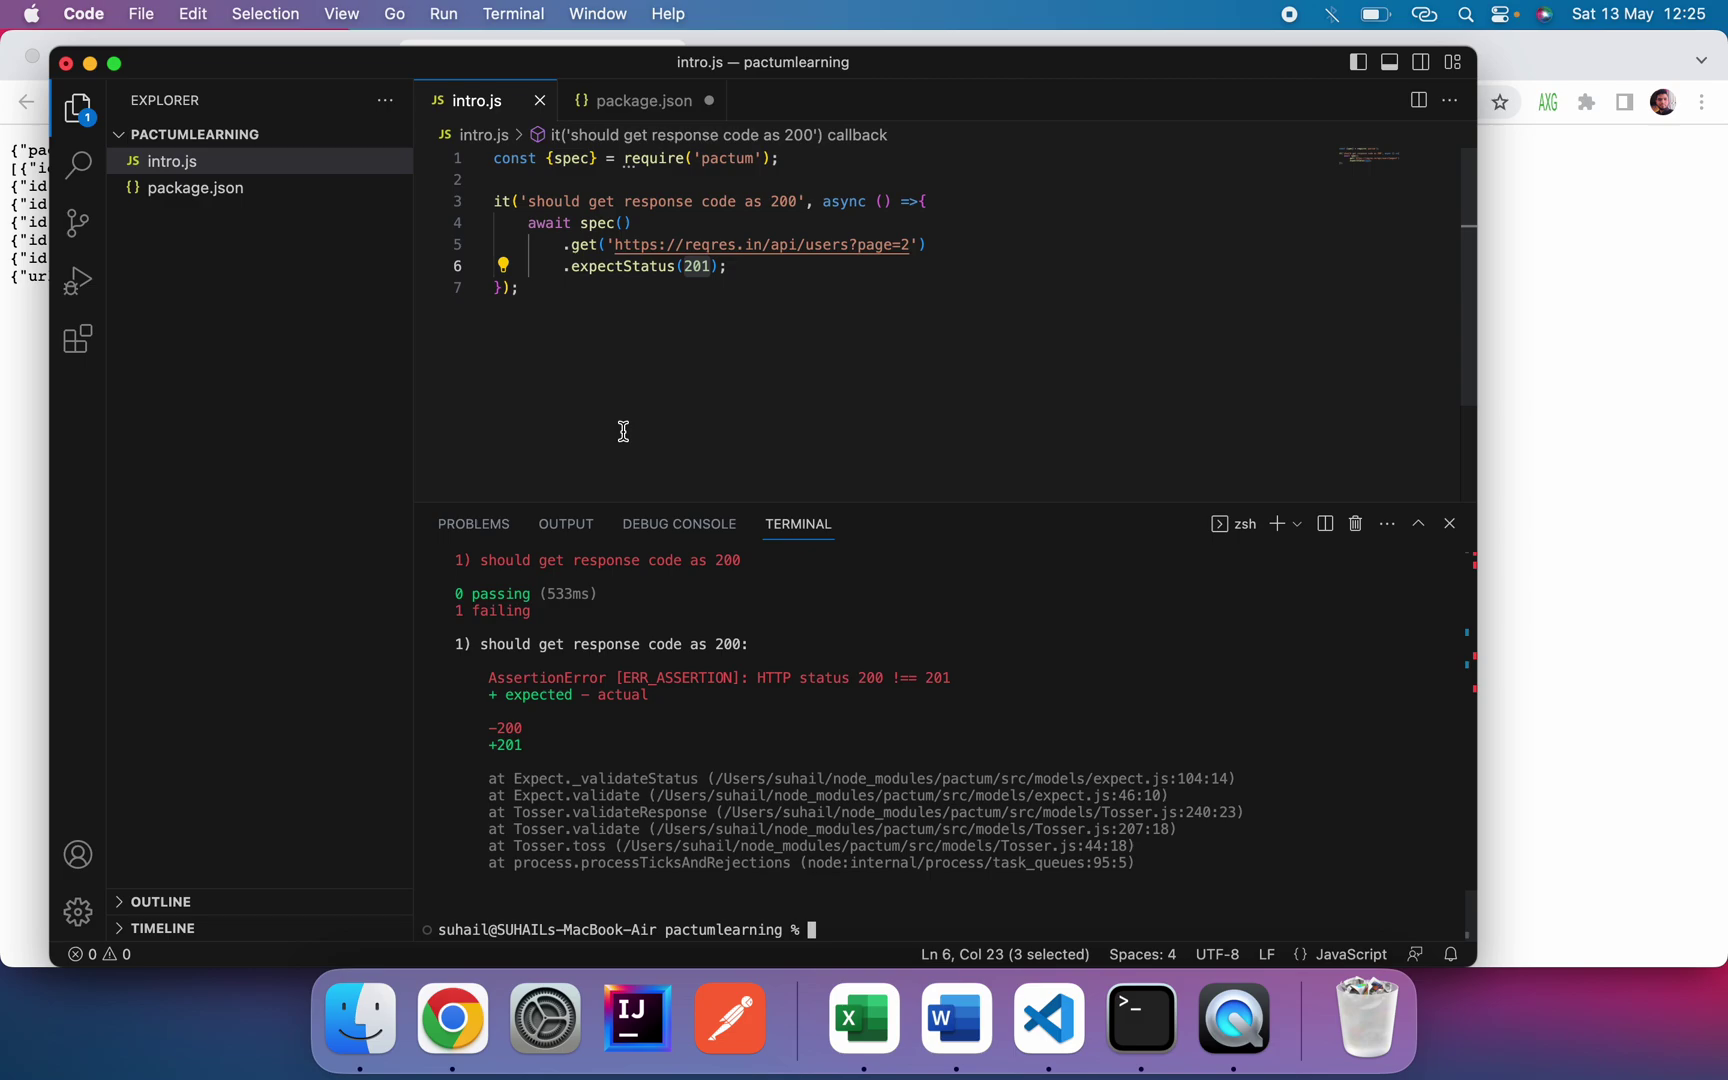
# Step: Save package.json with its mocha intro.js test script, leaving the 201 failure in place
pyautogui.click(670, 346)
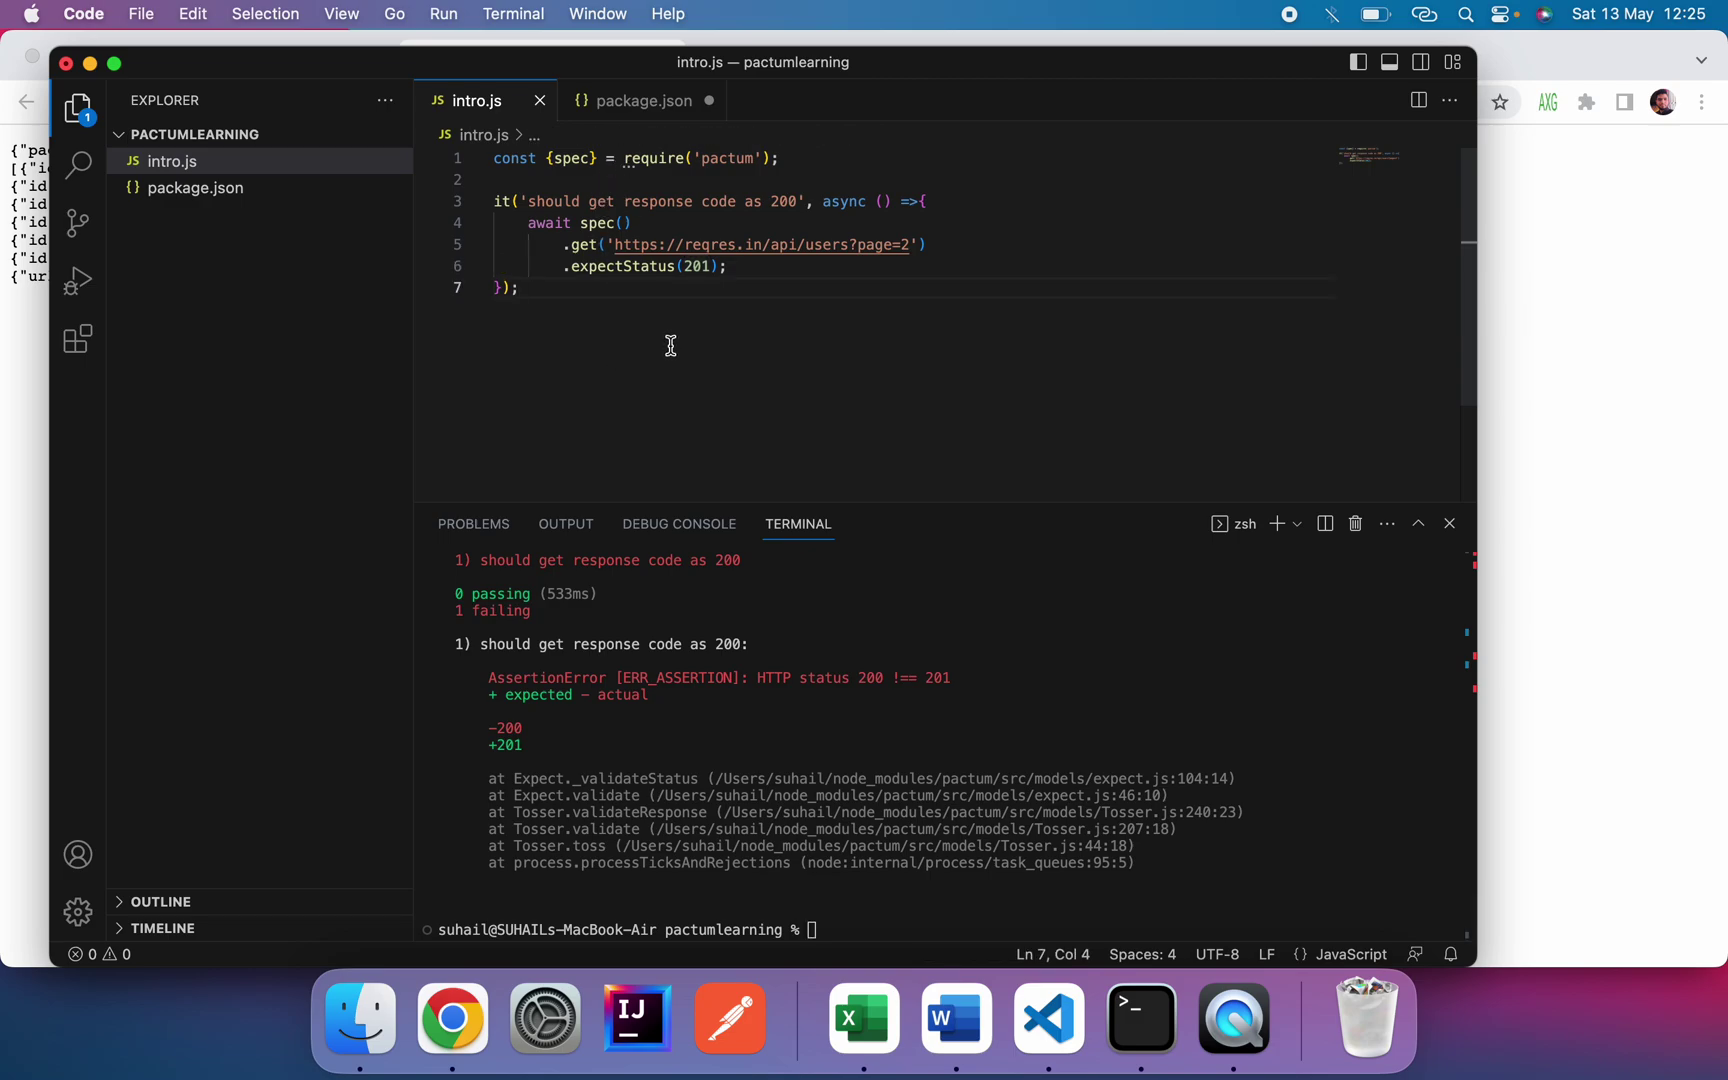
pyautogui.click(641, 108)
pyautogui.click(705, 270)
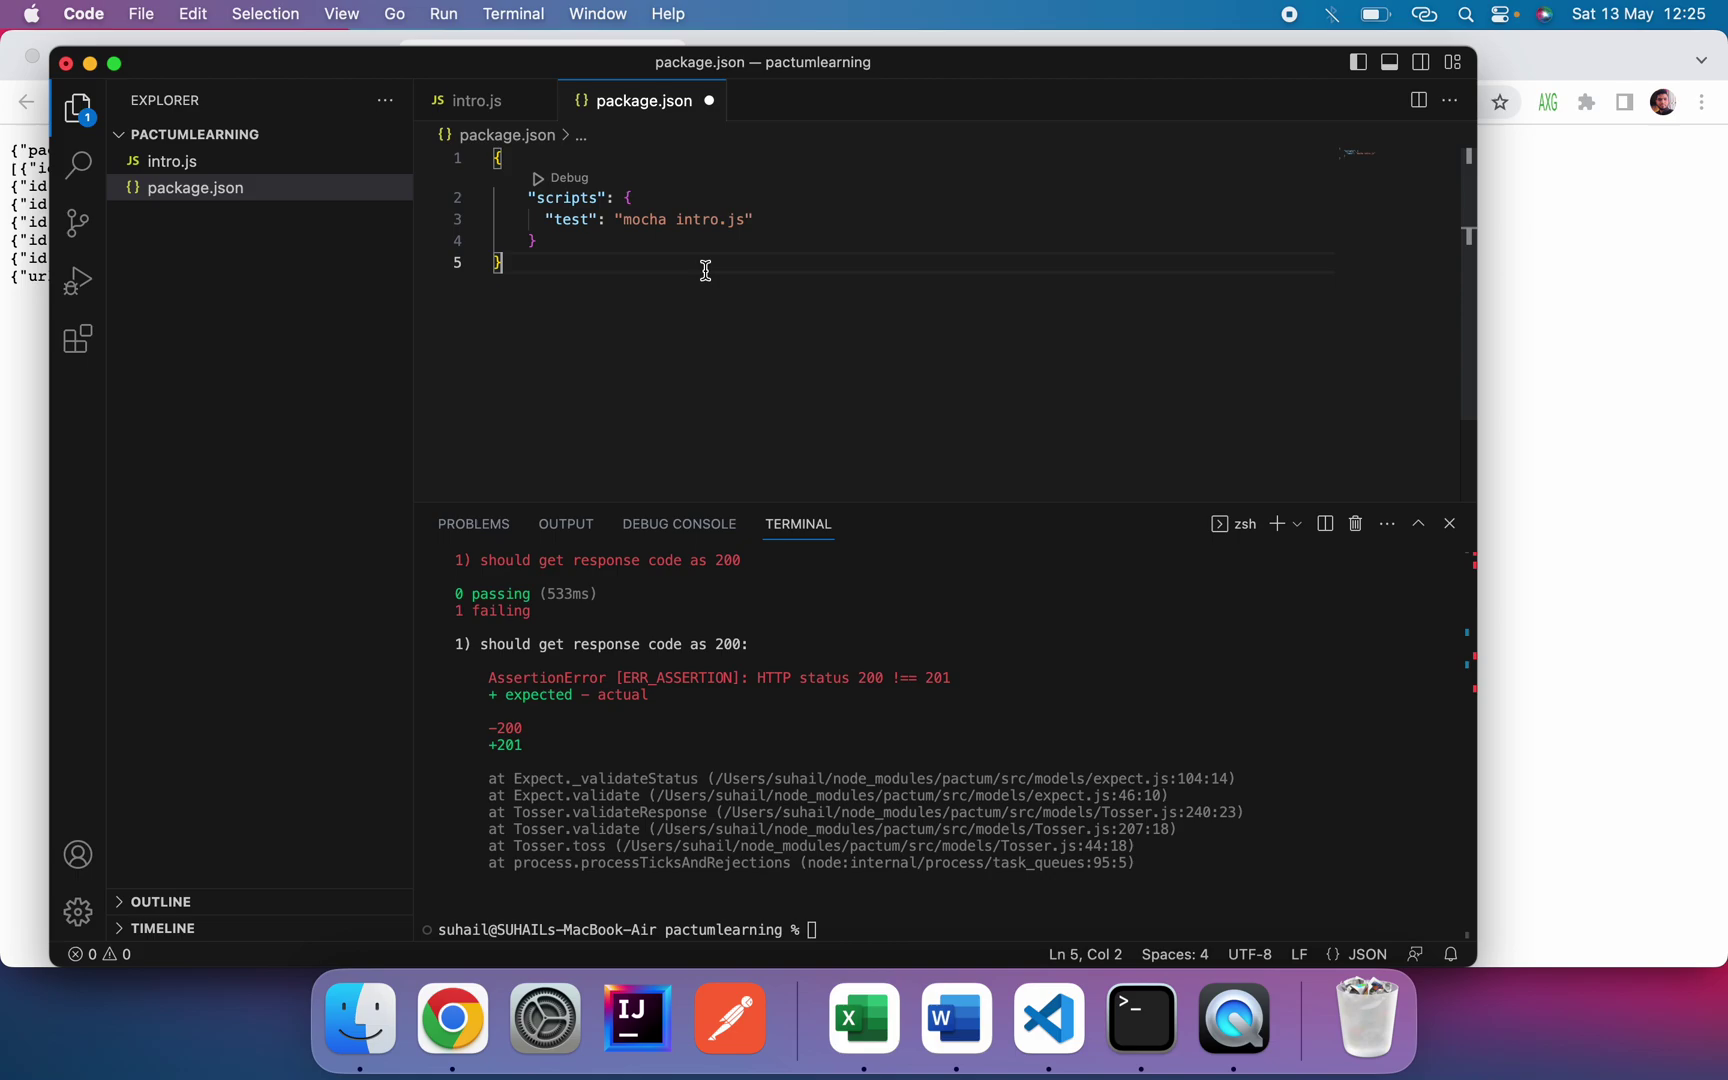
pyautogui.press('super+s')
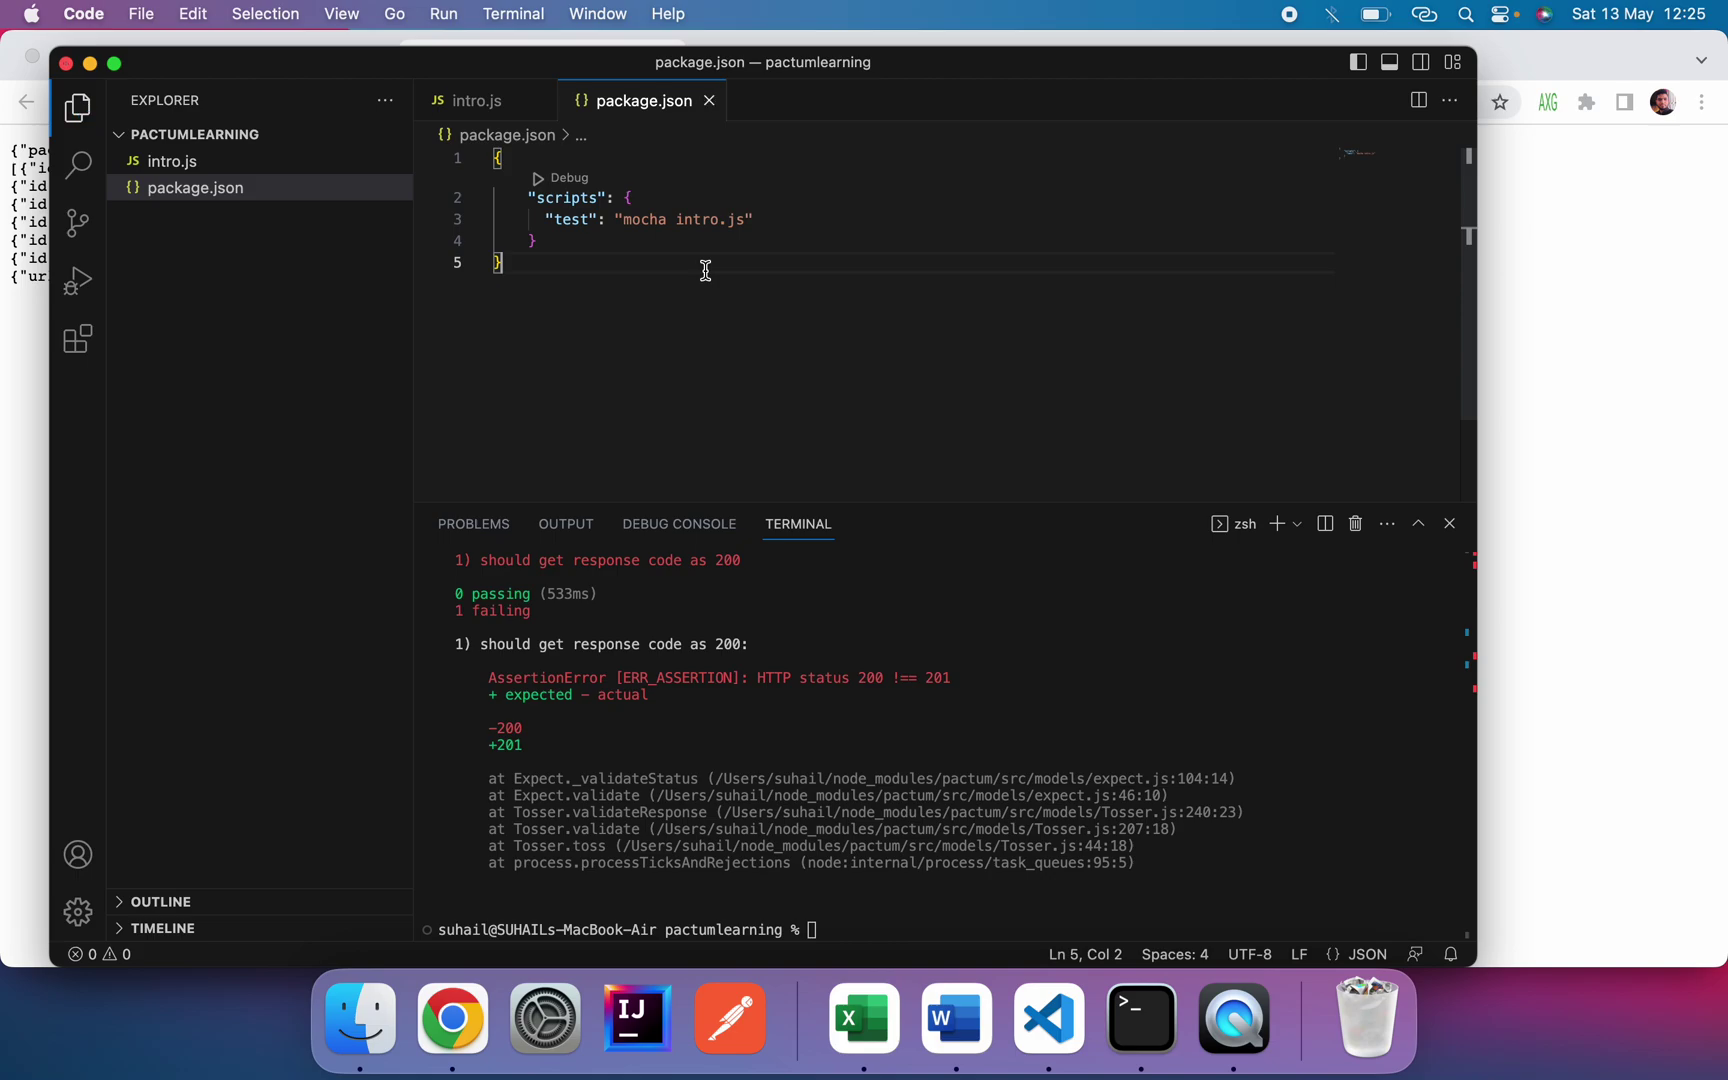